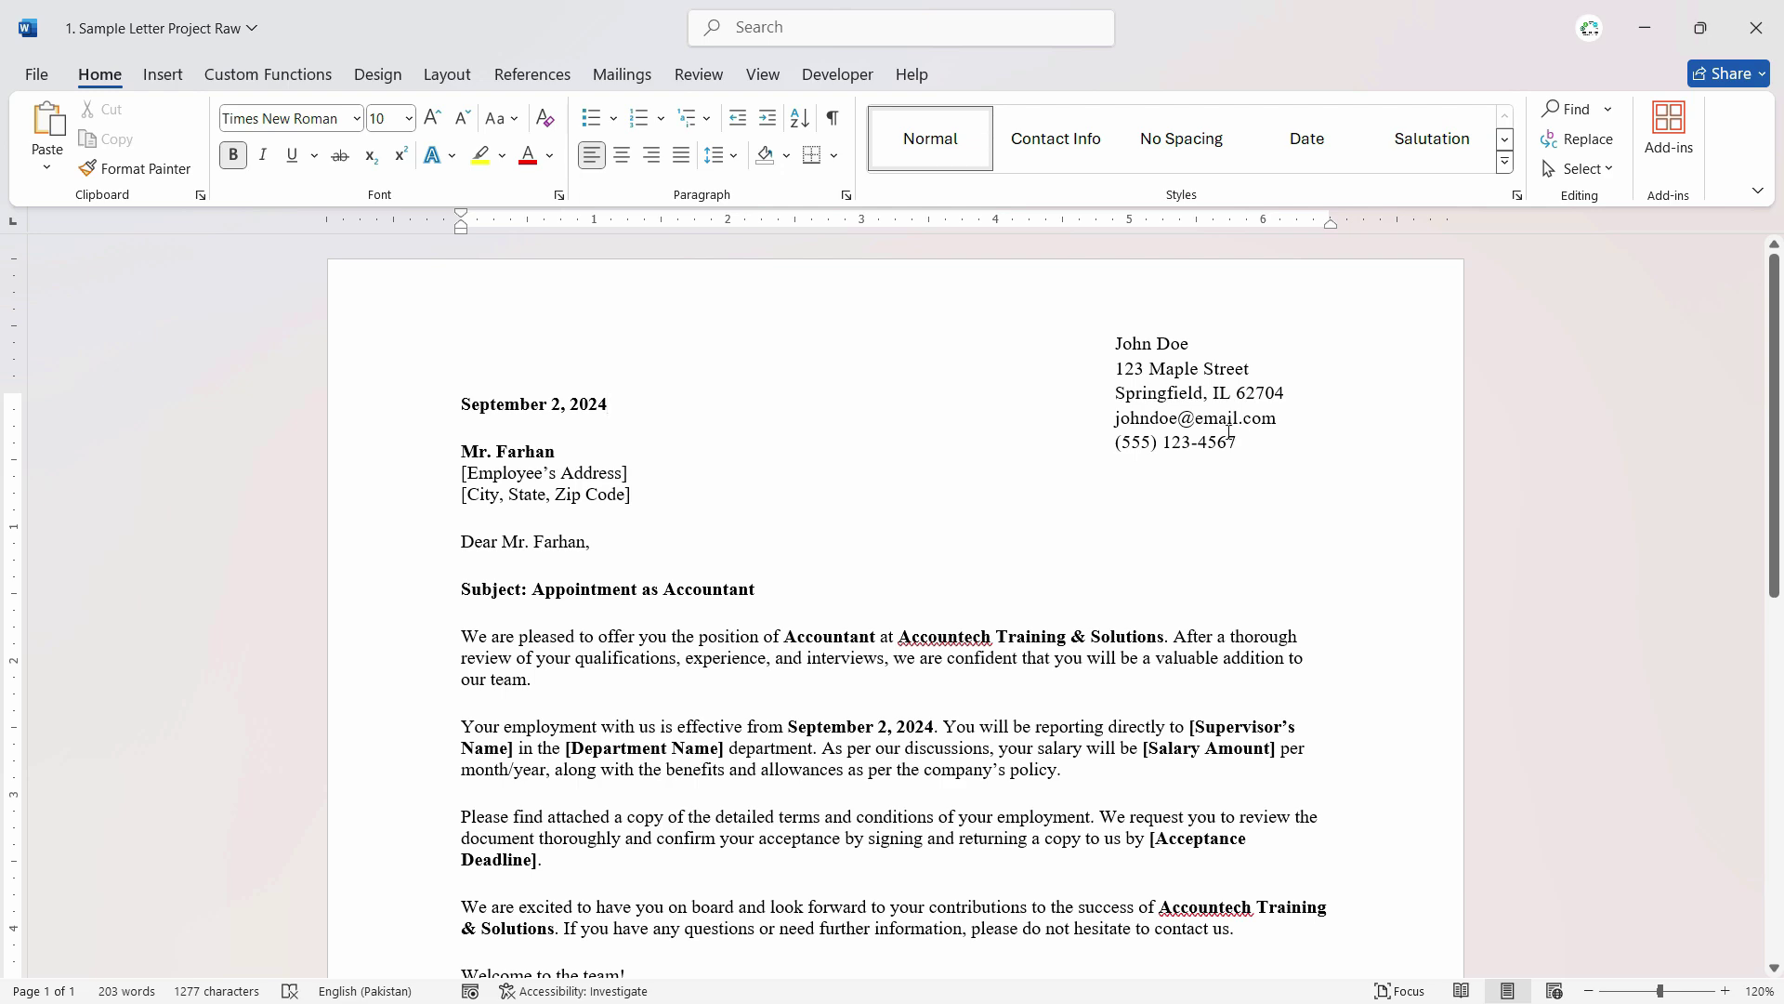
Move the sender's contact details text box slightly higher on the page, above the level of the date line.
{"action": "left_click", "coordinate": [1174, 453]}
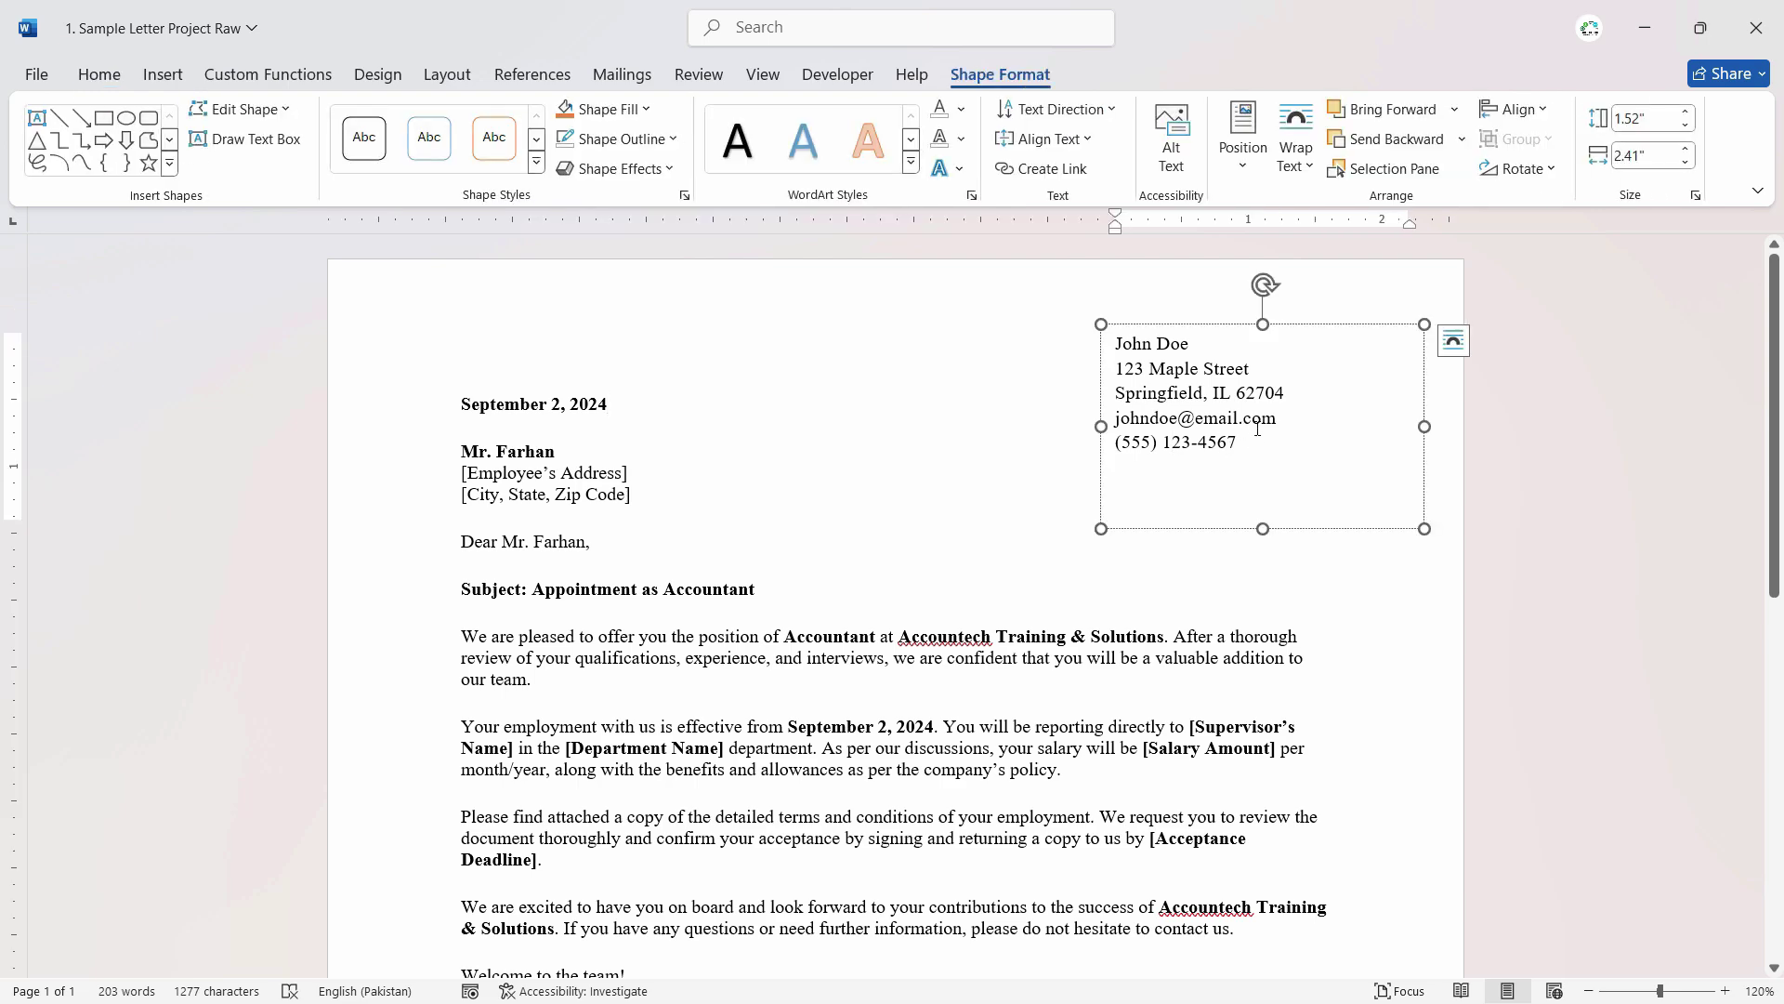
{"action": "left_click", "coordinate": [915, 418]}
{"action": "left_click", "coordinate": [1187, 350]}
{"action": "left_click_drag", "start_coordinate": [1220, 322], "coordinate": [1229, 294]}
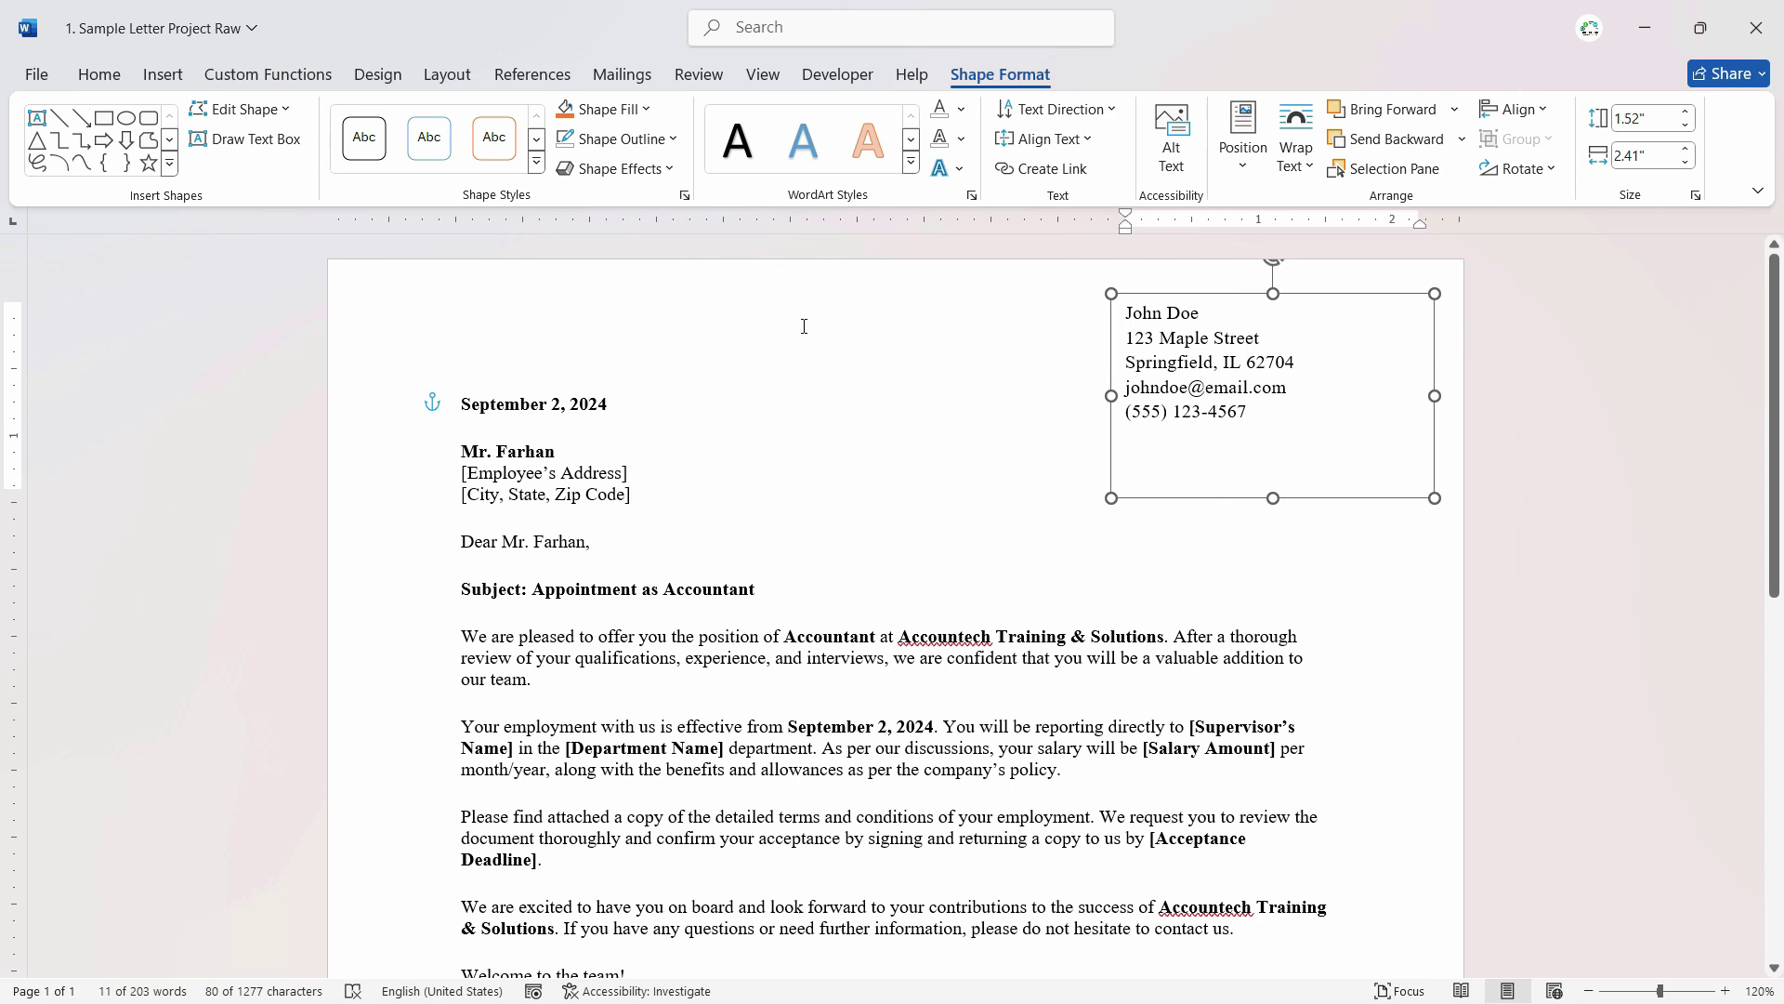
{"action": "left_click", "coordinate": [674, 355]}
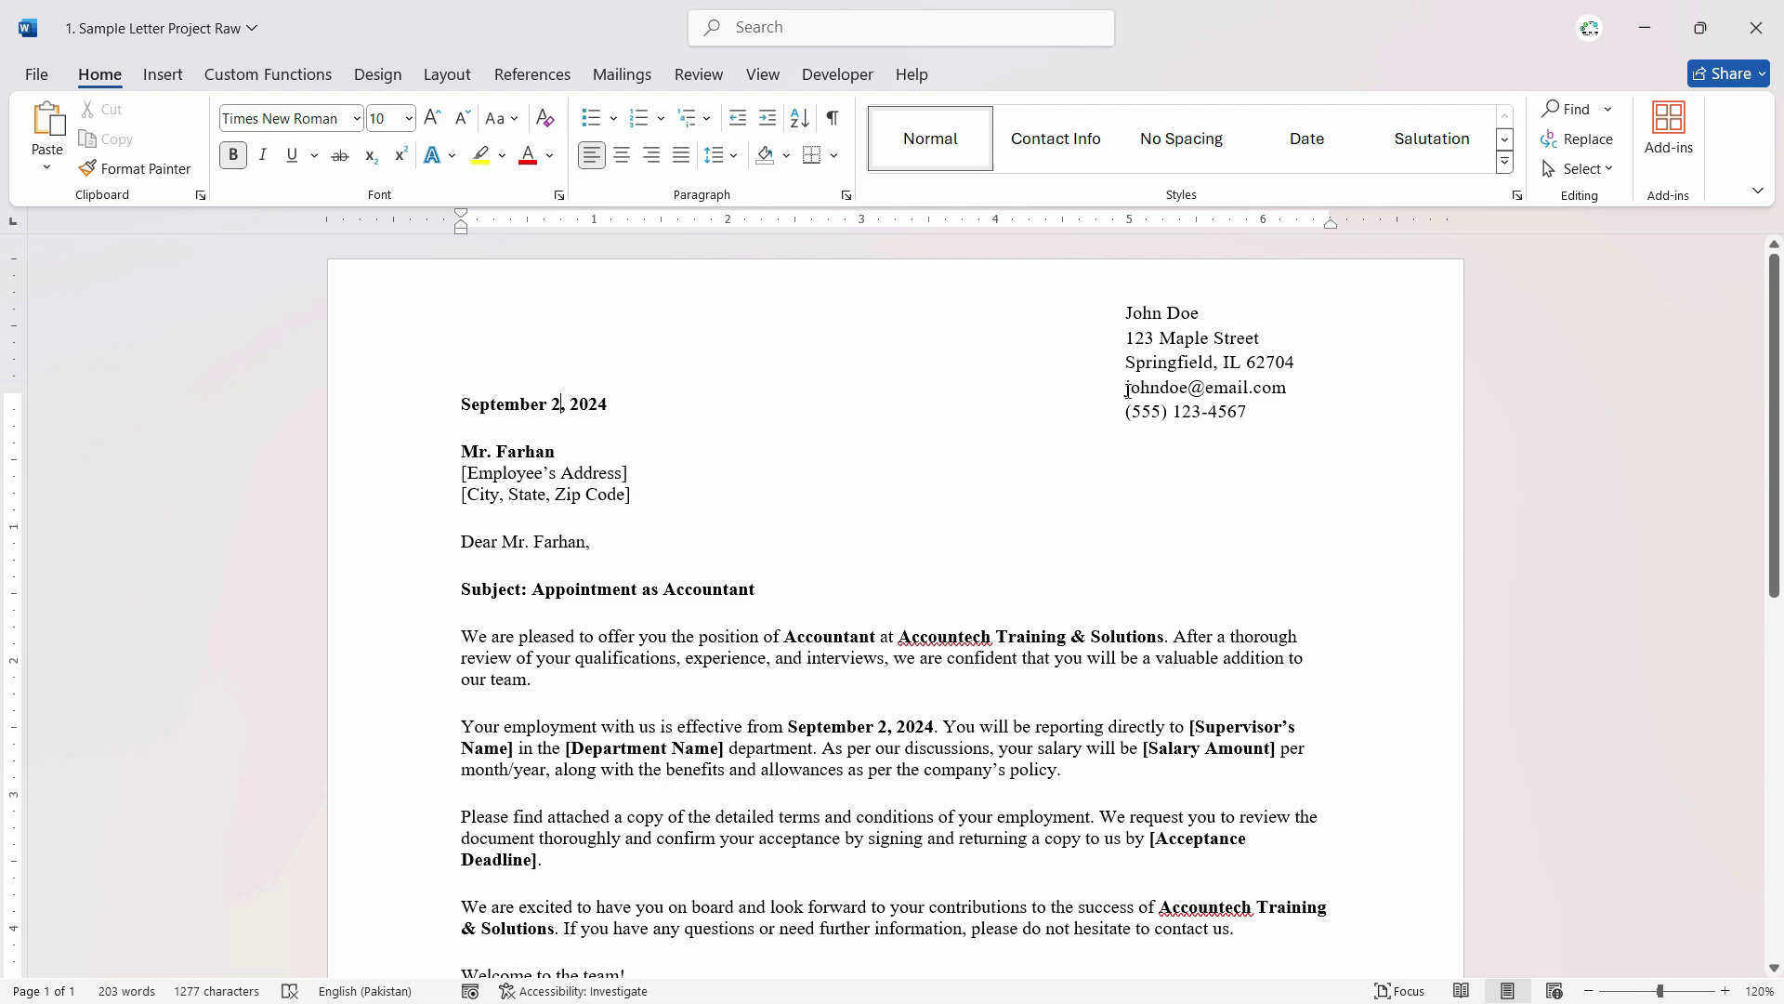
Lower the sender's contact details text box until it sits level with the date line on the page's right side.
{"action": "left_click", "coordinate": [1179, 361]}
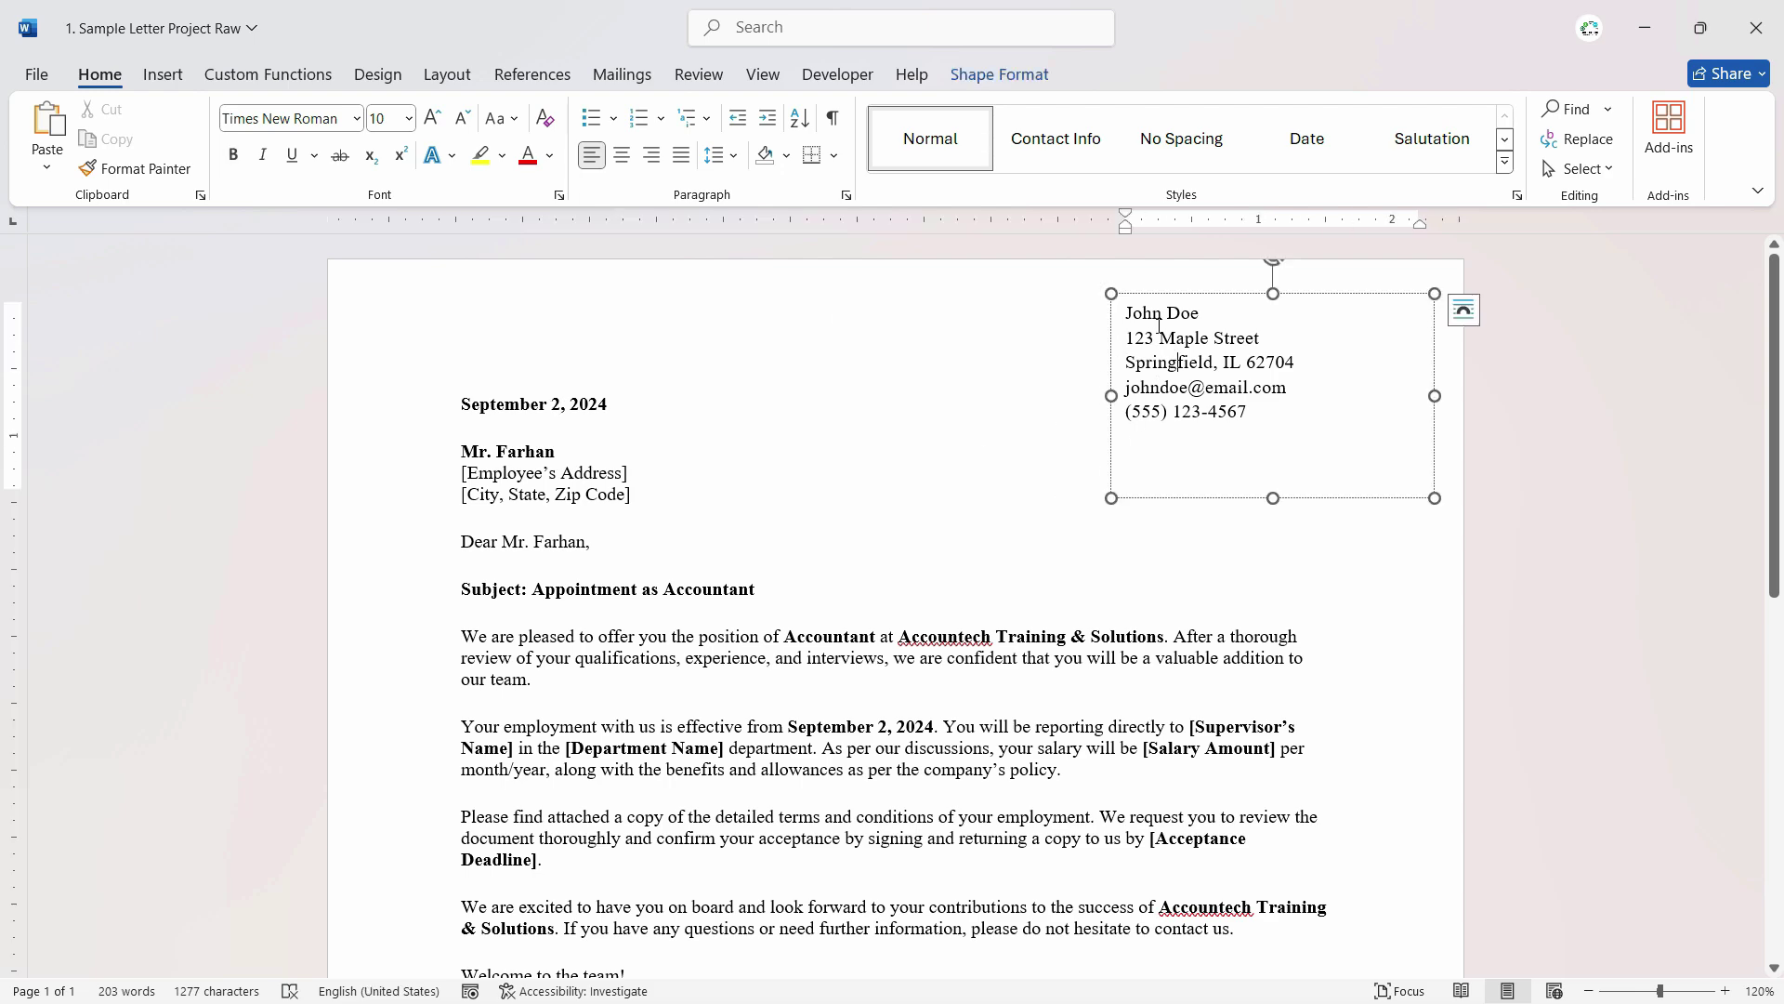
{"action": "mouse_move", "coordinate": [1170, 298]}
{"action": "left_mouse_down"}
{"action": "mouse_move", "coordinate": [1134, 354]}
{"action": "mouse_move", "coordinate": [600, 354]}
{"action": "mouse_move", "coordinate": [450, 472]}
{"action": "mouse_move", "coordinate": [820, 389]}
{"action": "mouse_move", "coordinate": [1207, 501]}
{"action": "mouse_move", "coordinate": [1100, 445]}
{"action": "mouse_move", "coordinate": [1169, 370]}
{"action": "mouse_move", "coordinate": [1182, 313]}
{"action": "left_mouse_up"}
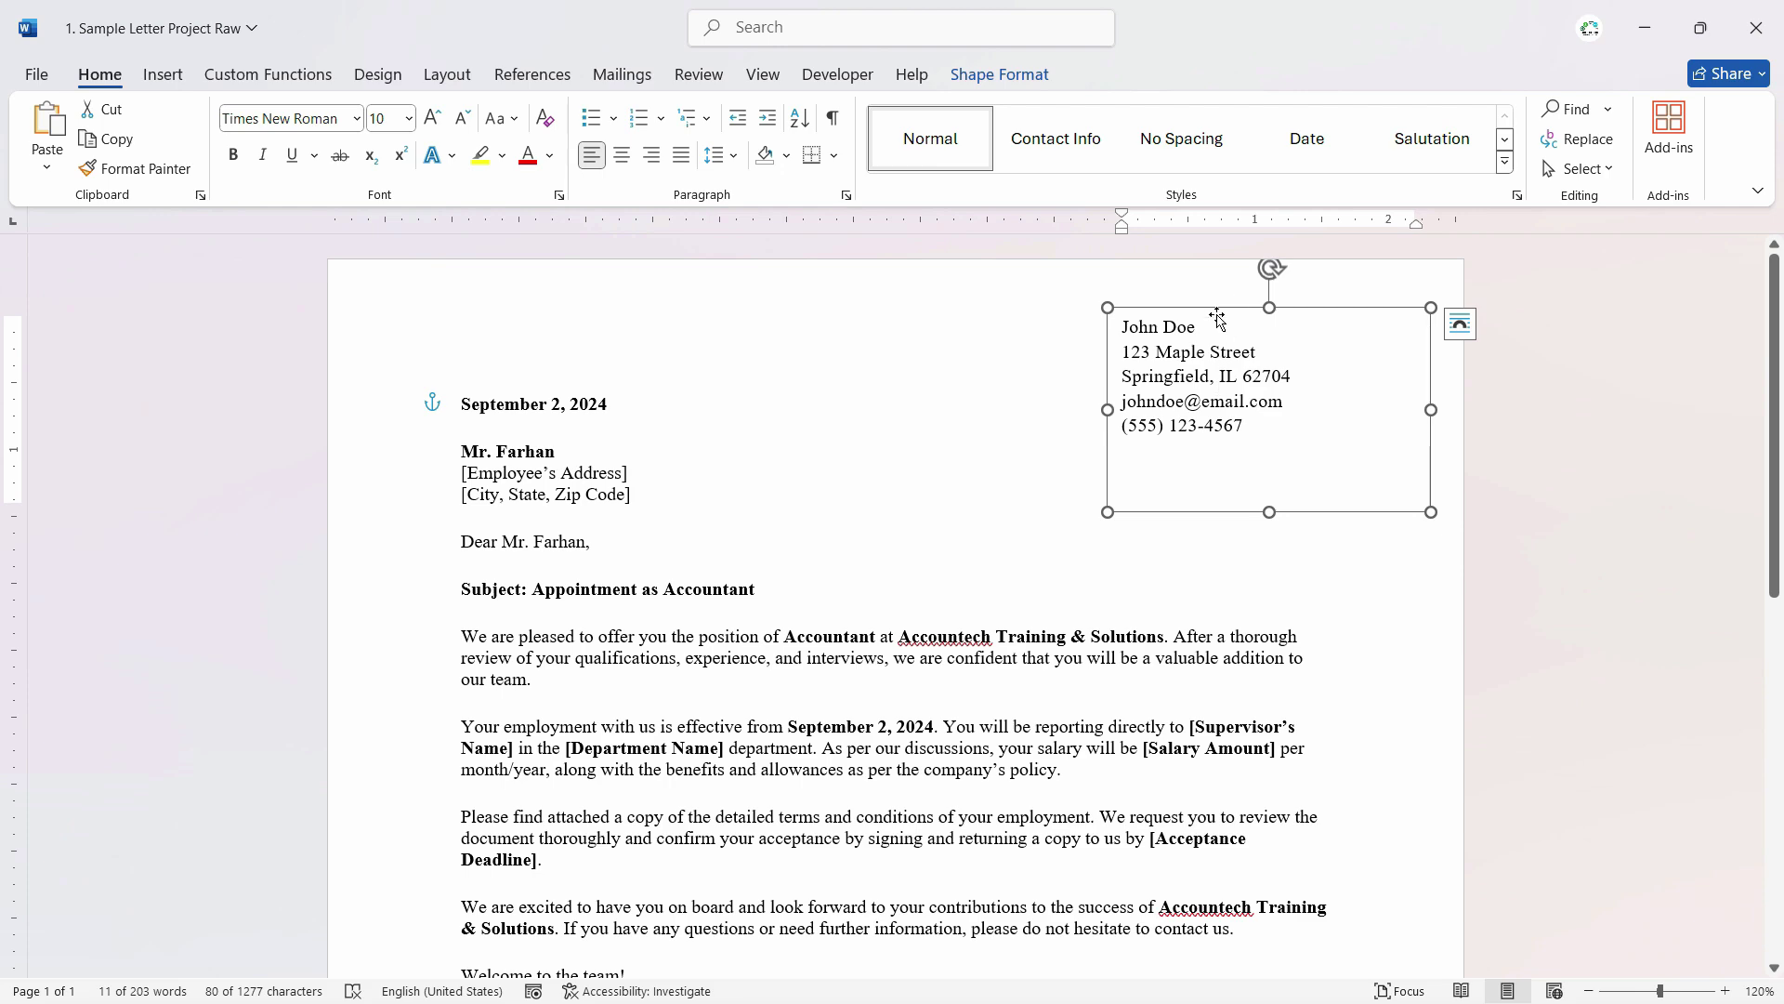
{"action": "mouse_move", "coordinate": [1210, 307]}
{"action": "left_mouse_down"}
{"action": "mouse_move", "coordinate": [797, 281]}
{"action": "mouse_move", "coordinate": [1103, 398]}
{"action": "mouse_move", "coordinate": [1243, 378]}
{"action": "mouse_move", "coordinate": [1228, 331]}
{"action": "left_mouse_up"}
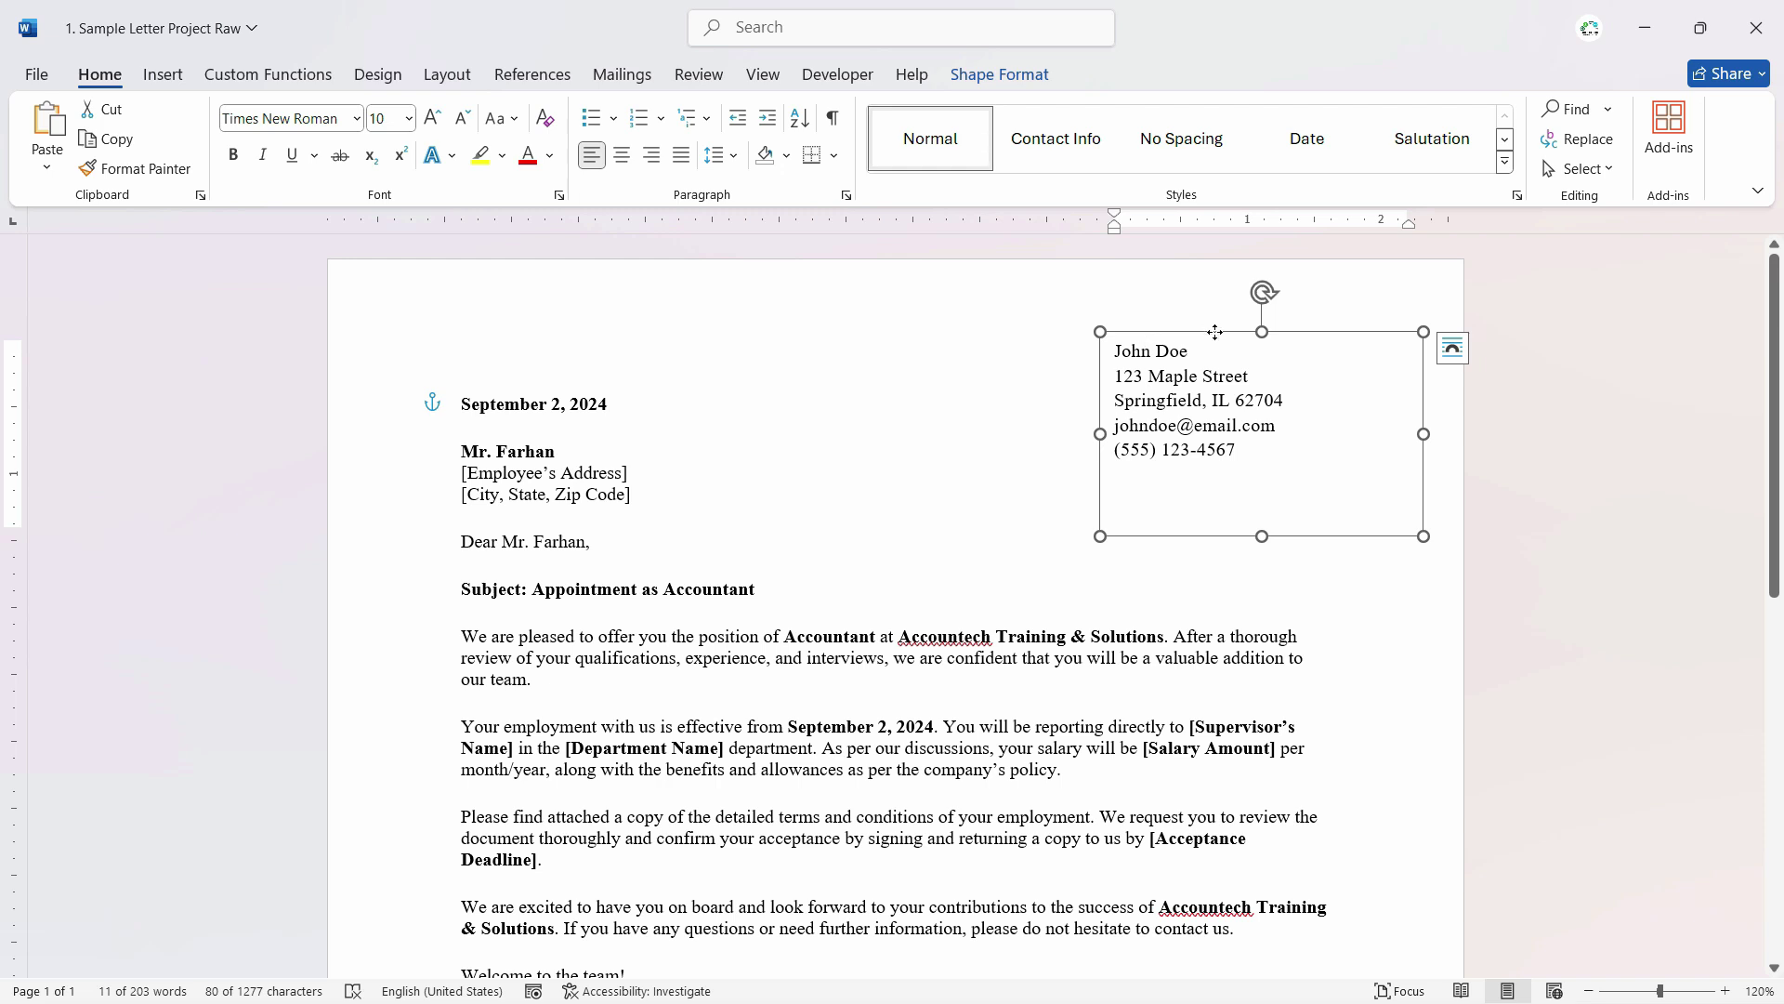
{"action": "left_click_drag", "start_coordinate": [1219, 334], "coordinate": [1219, 381]}
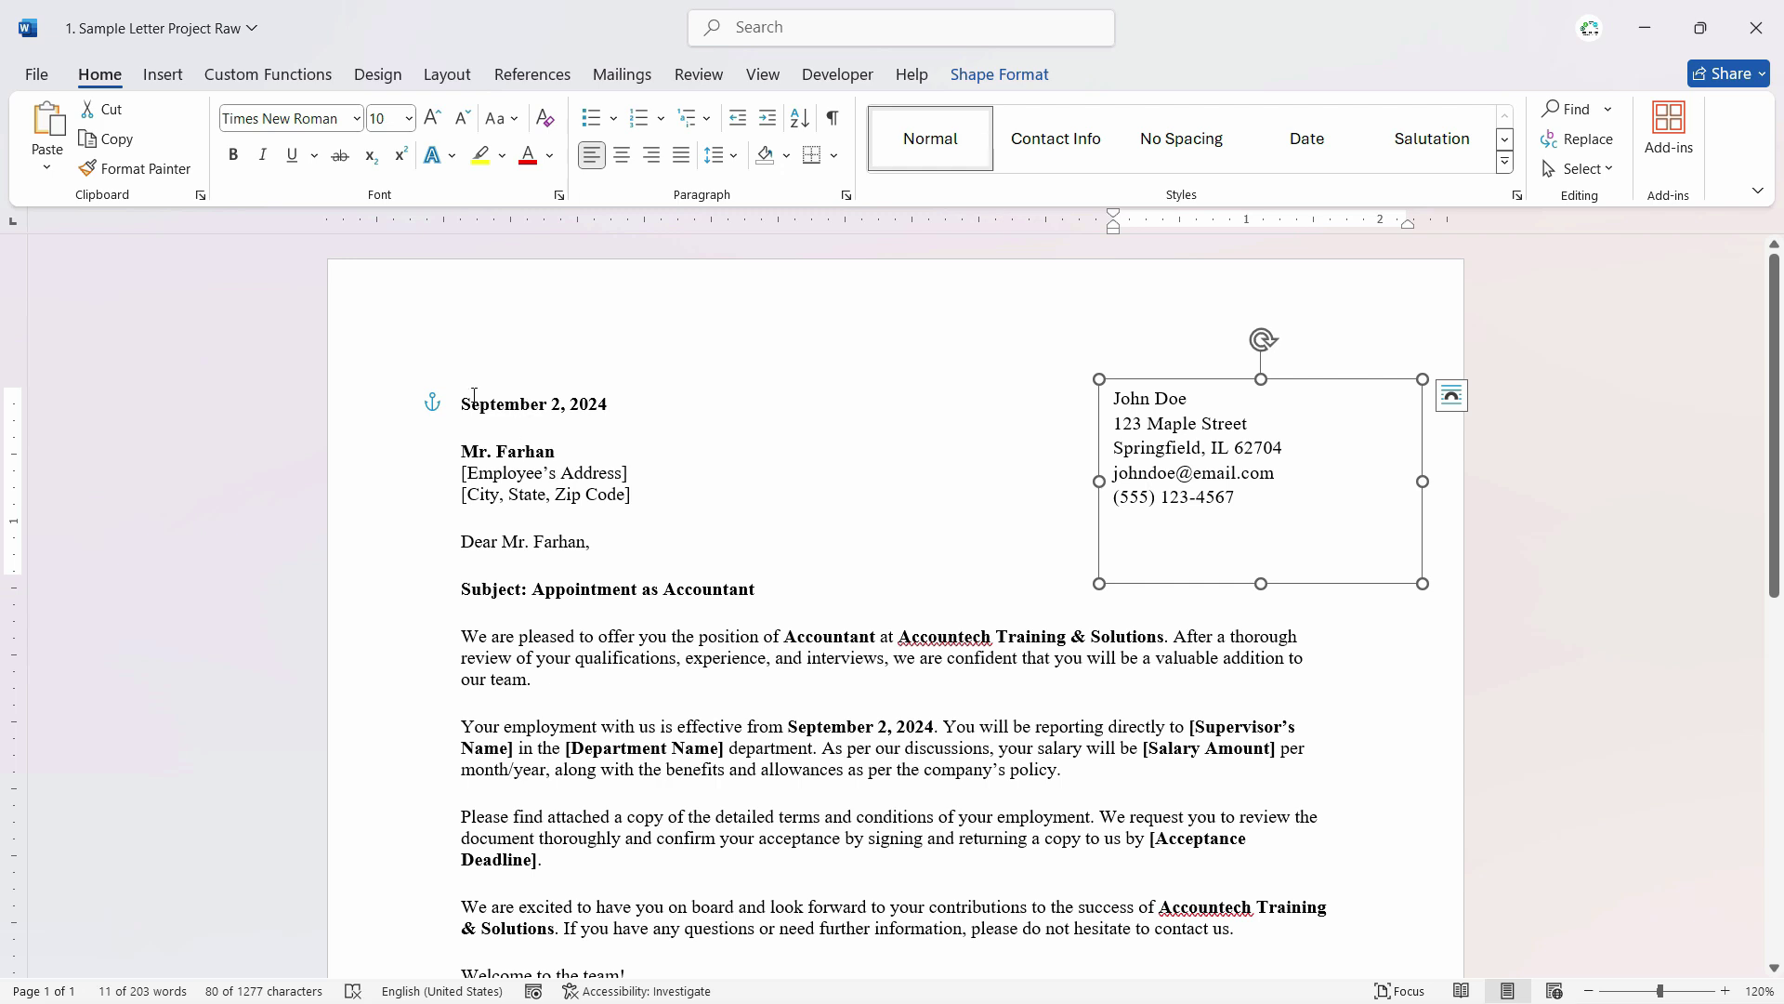
{"action": "left_click_drag", "start_coordinate": [1148, 386], "coordinate": [1154, 398]}
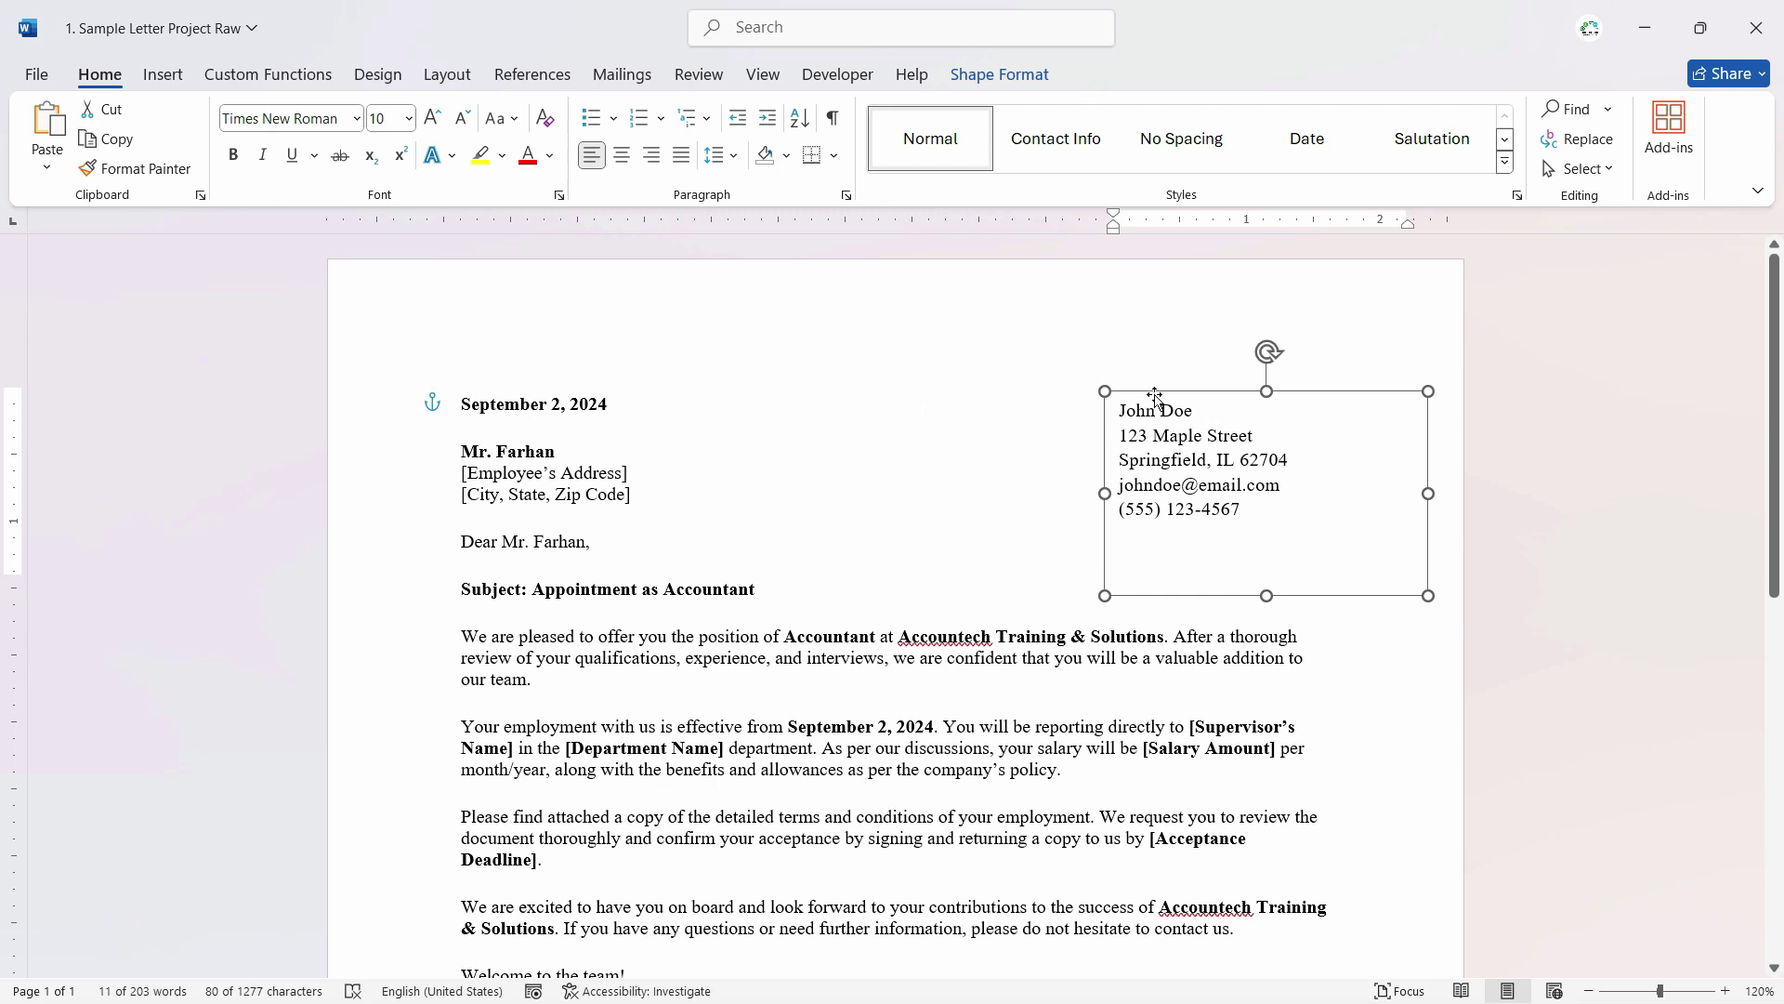
{"action": "left_click", "coordinate": [937, 458]}
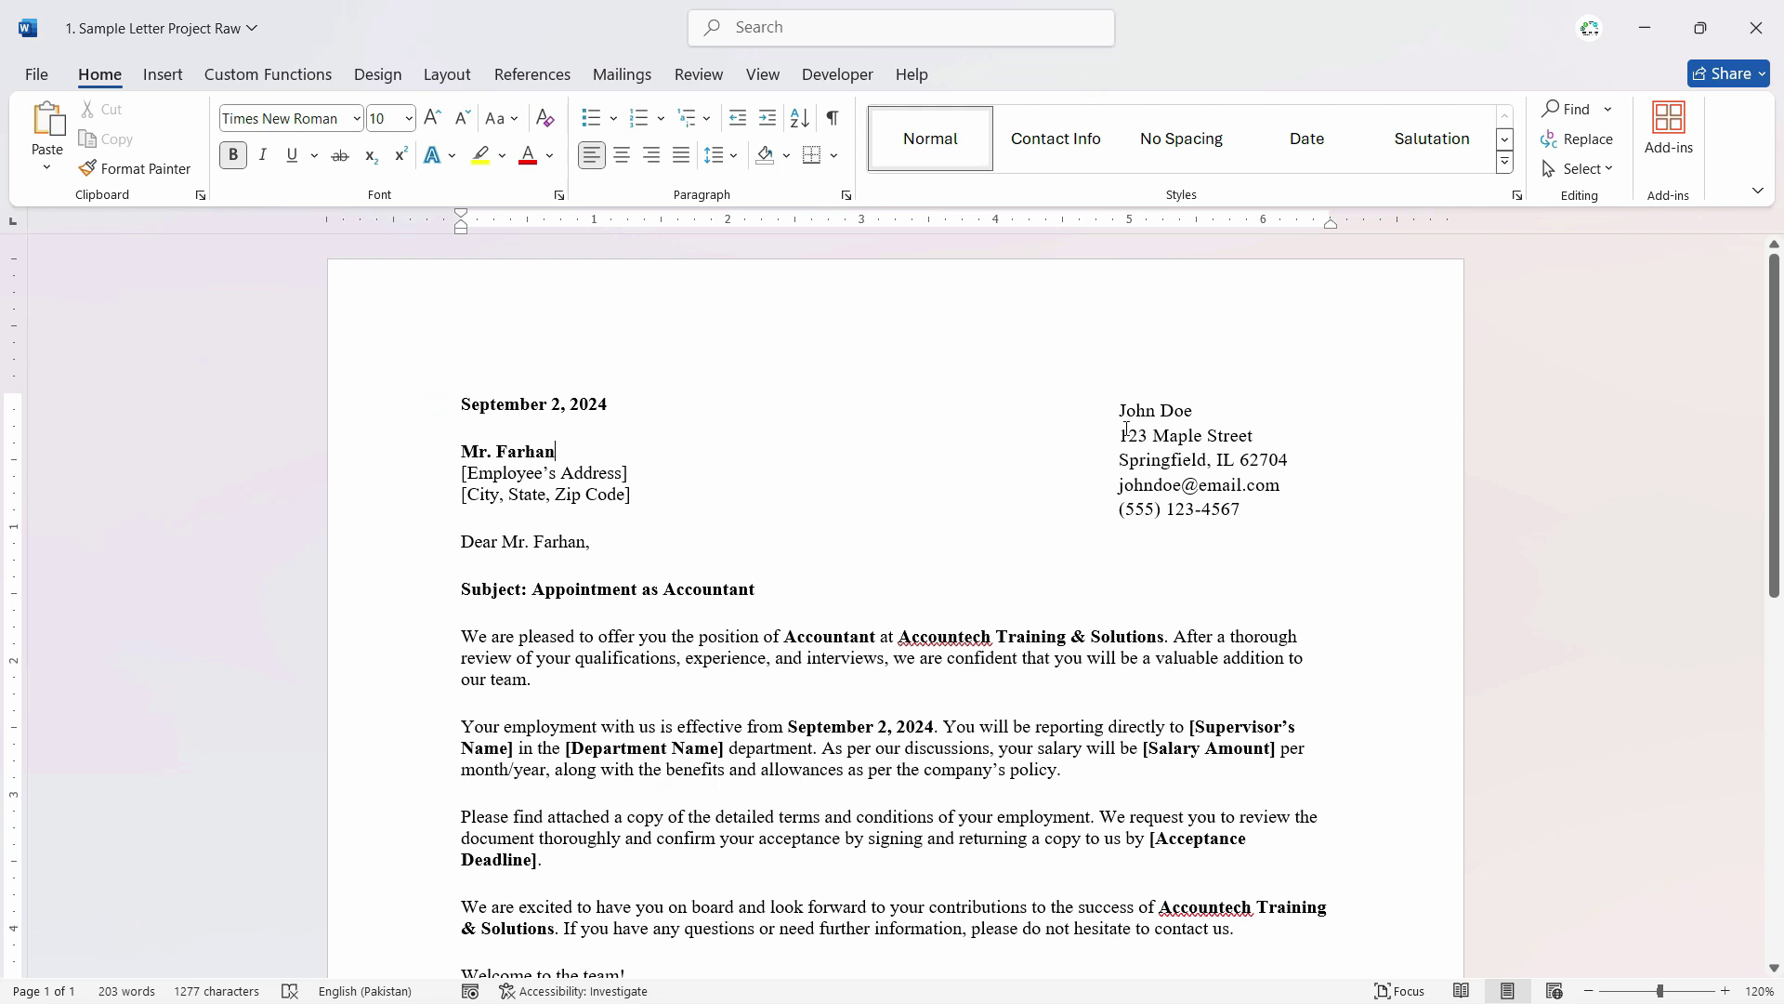
{"action": "left_click", "coordinate": [1204, 495]}
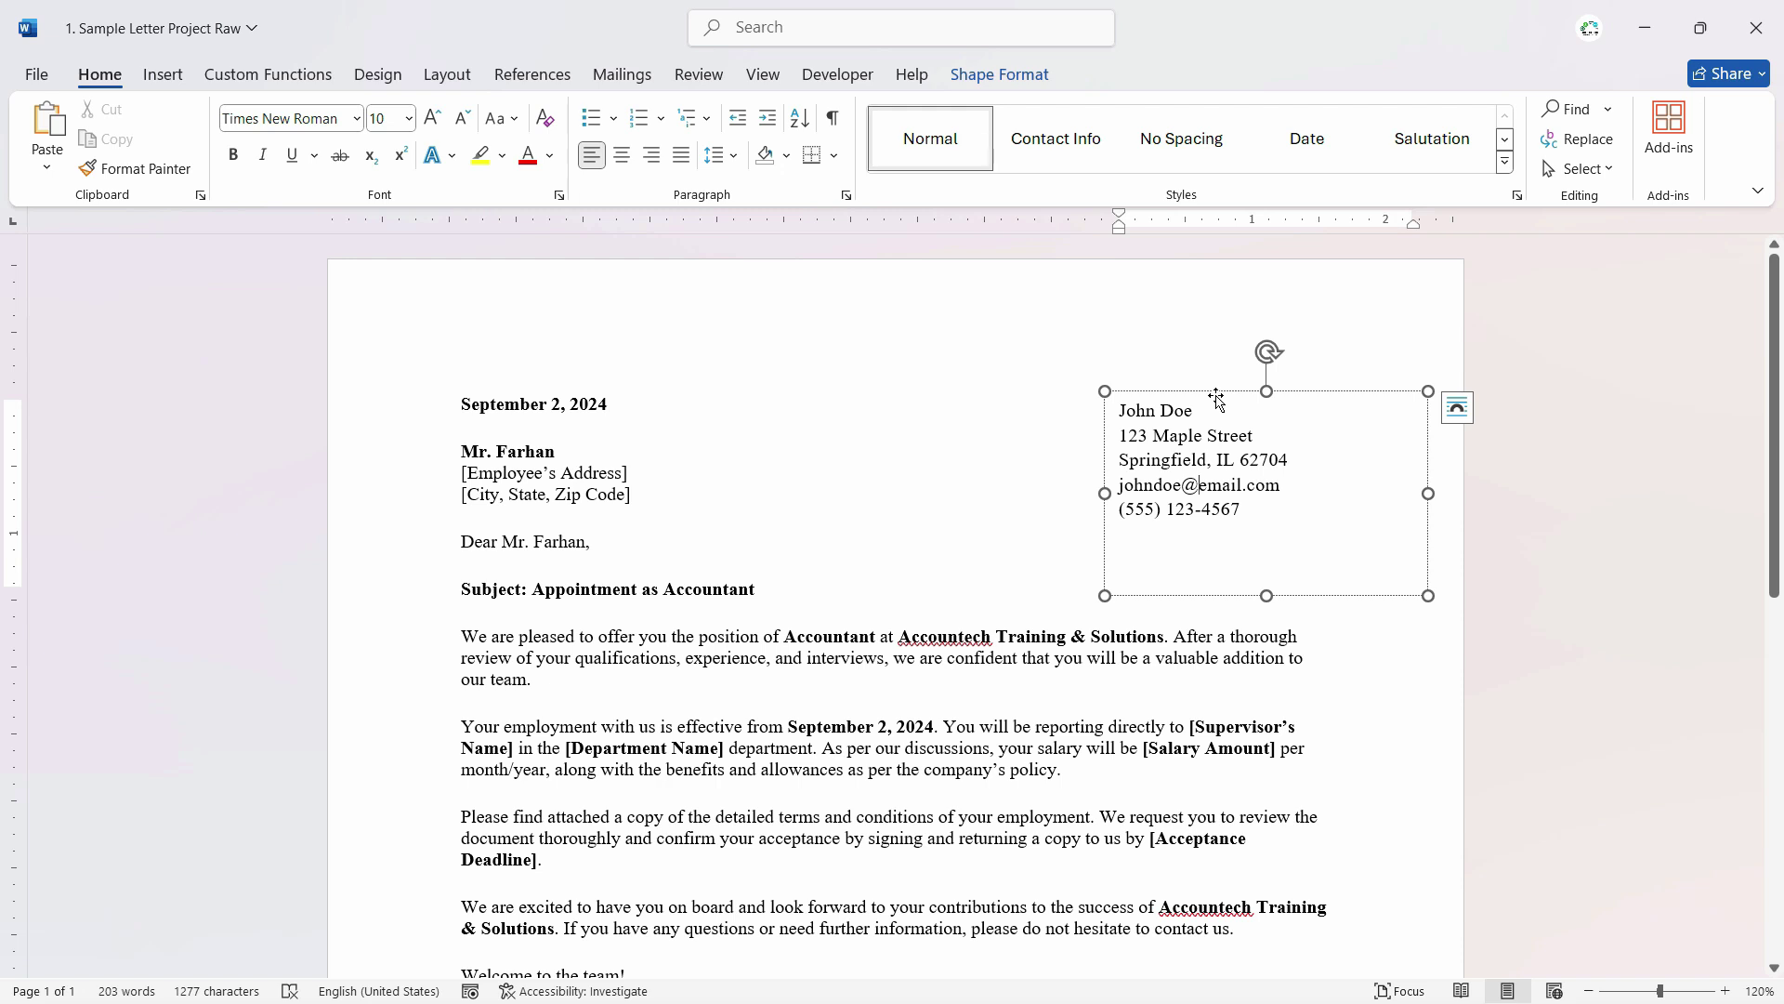
{"action": "left_click", "coordinate": [595, 451]}
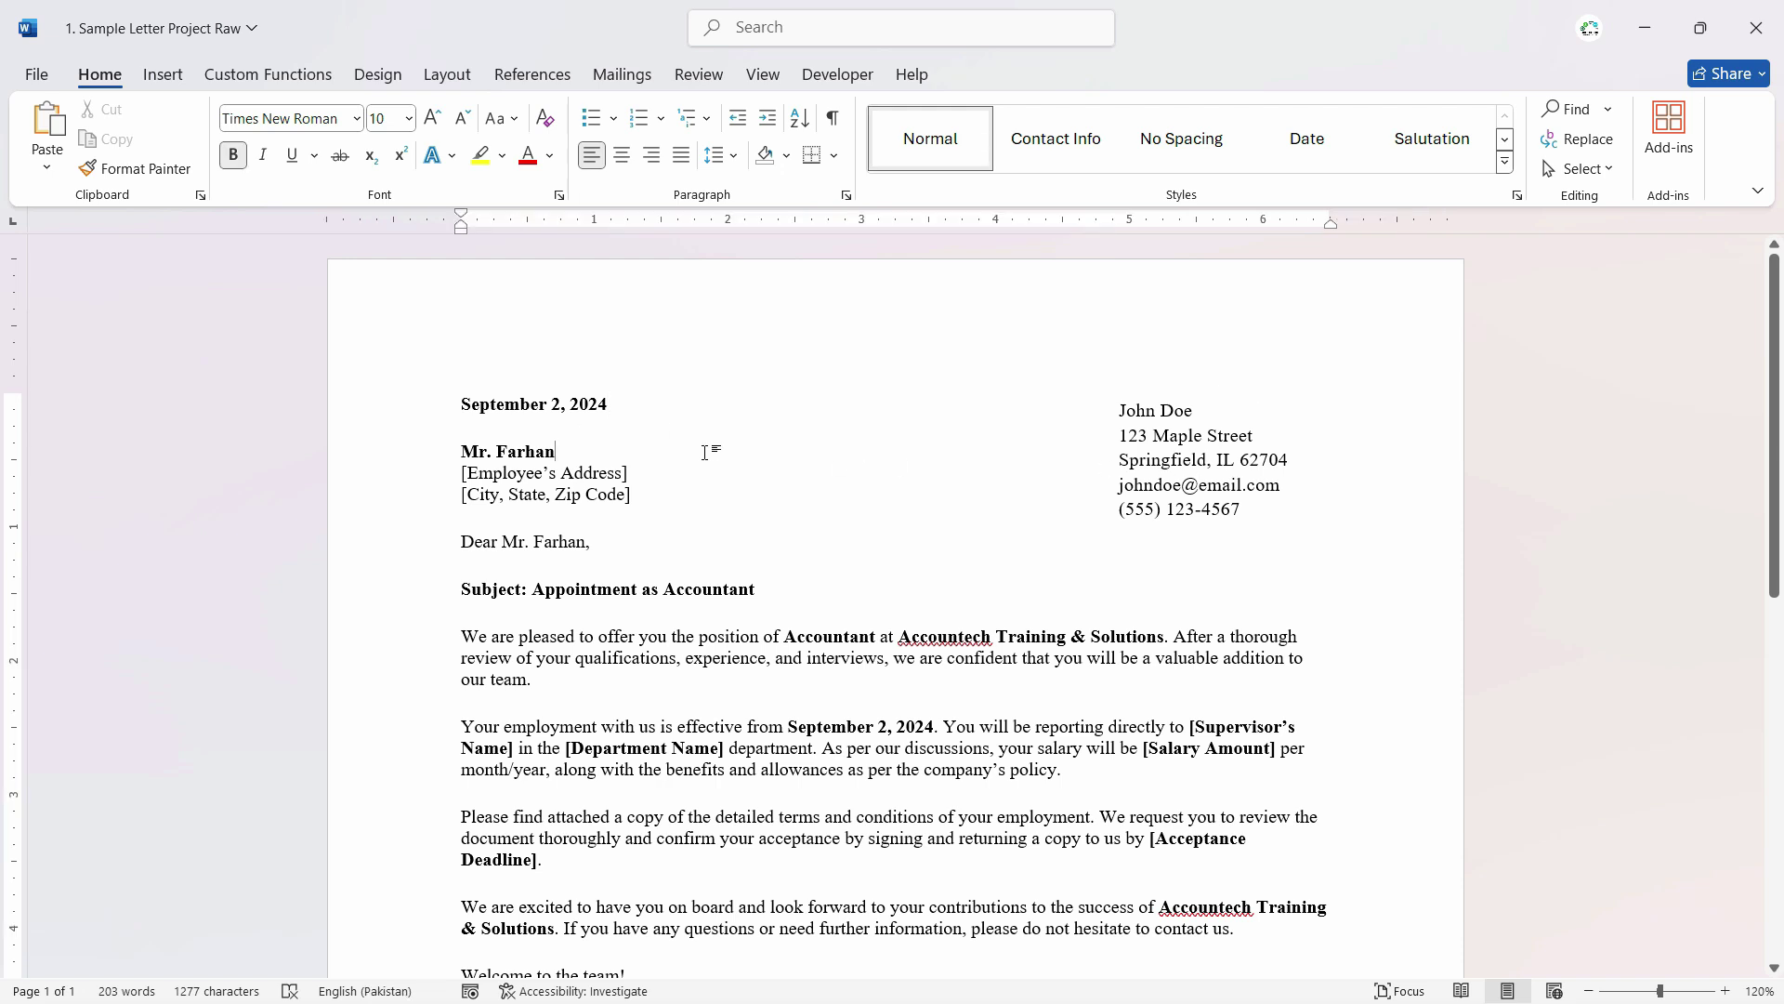
Delete the sender's contact details text box from the letter.
{"action": "left_click", "coordinate": [1212, 404]}
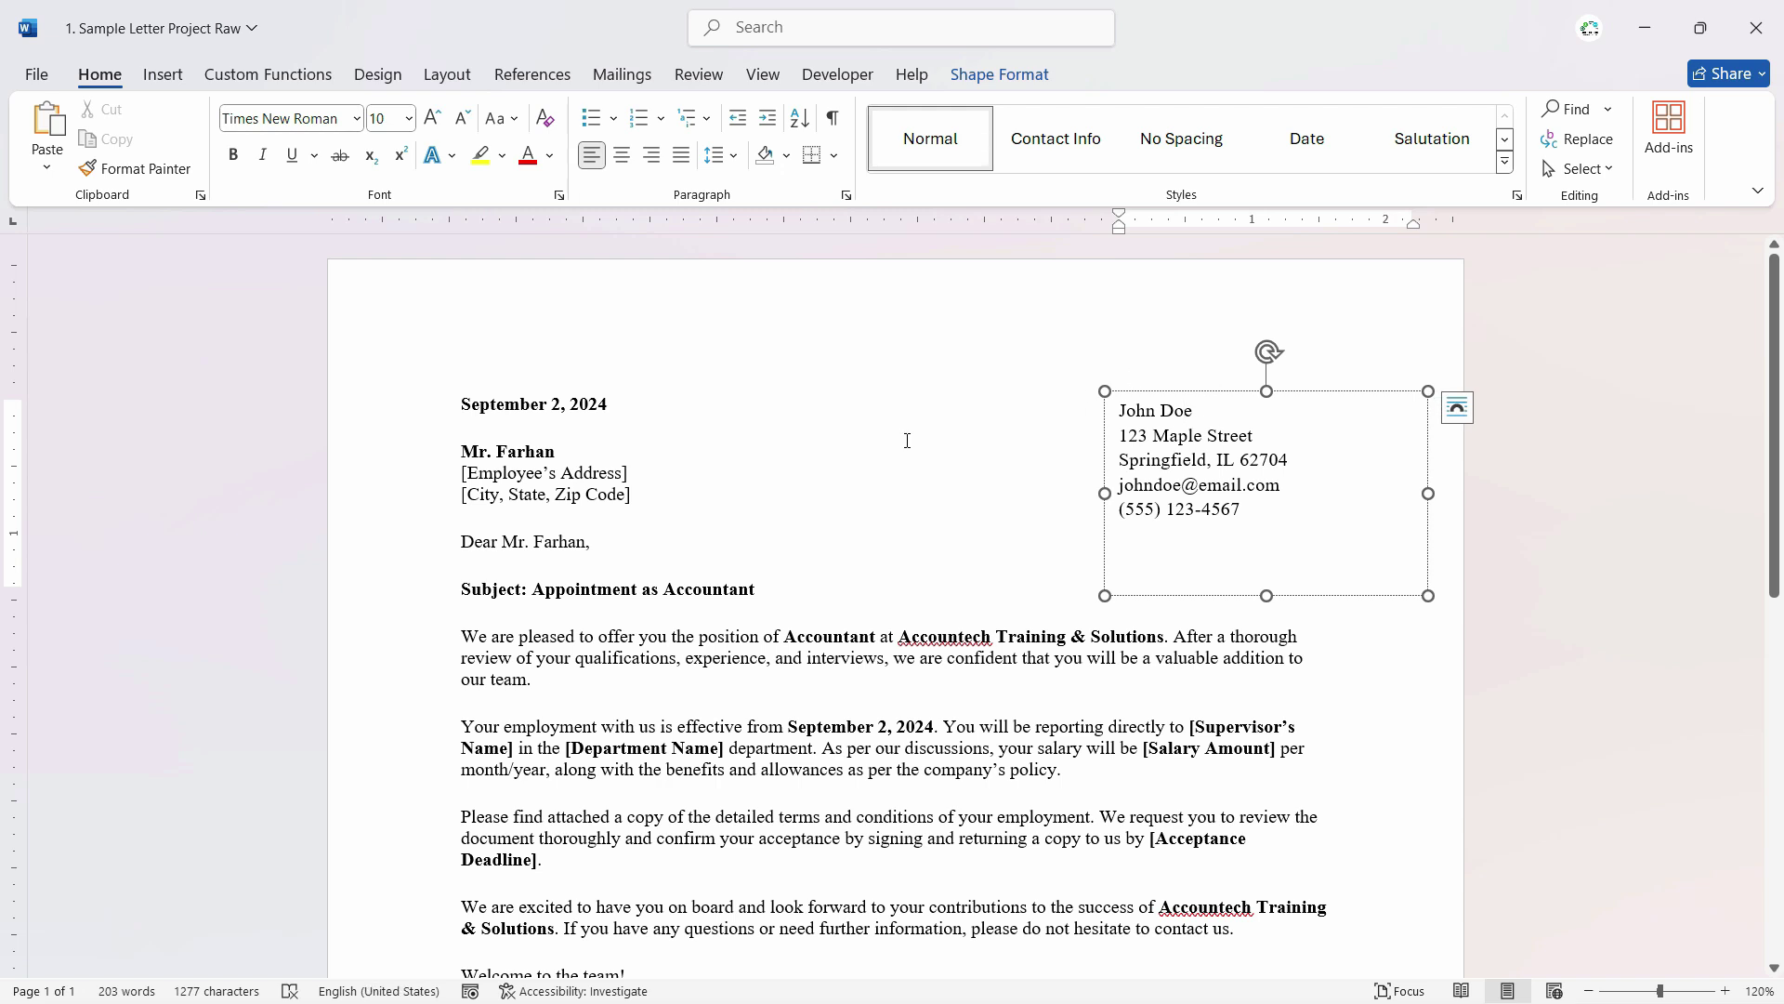
{"action": "left_click", "coordinate": [1221, 391]}
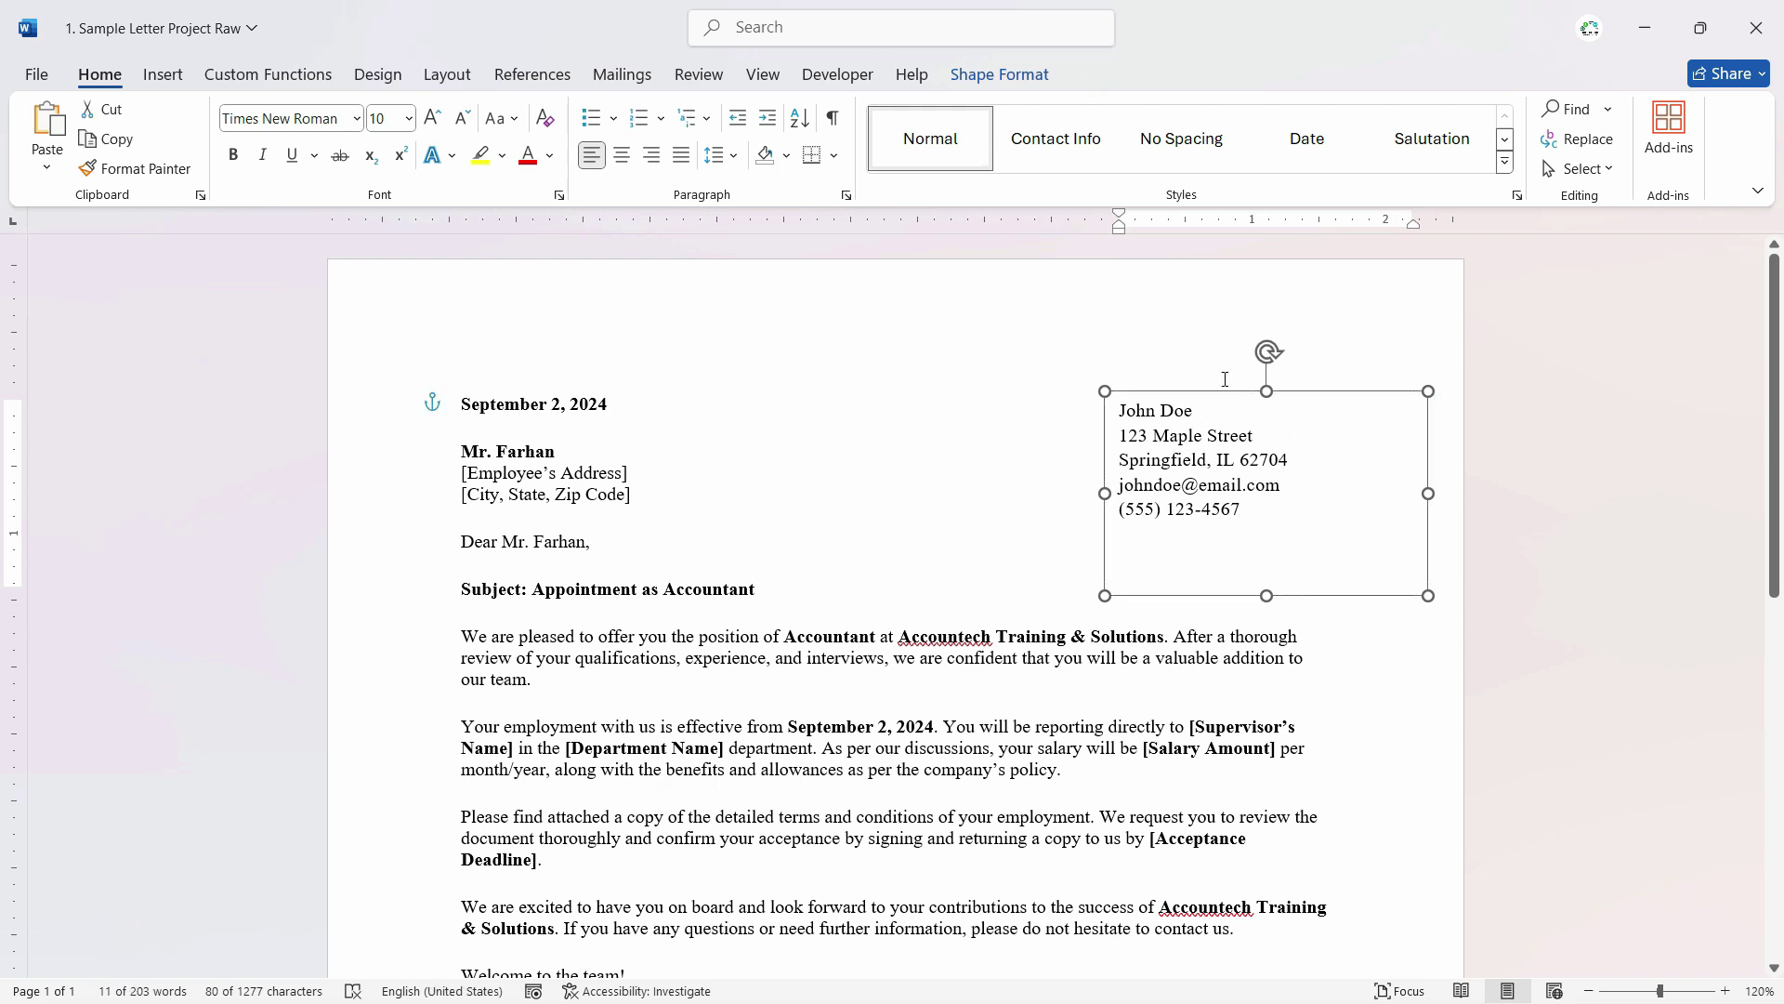
{"action": "key", "text": "Delete"}
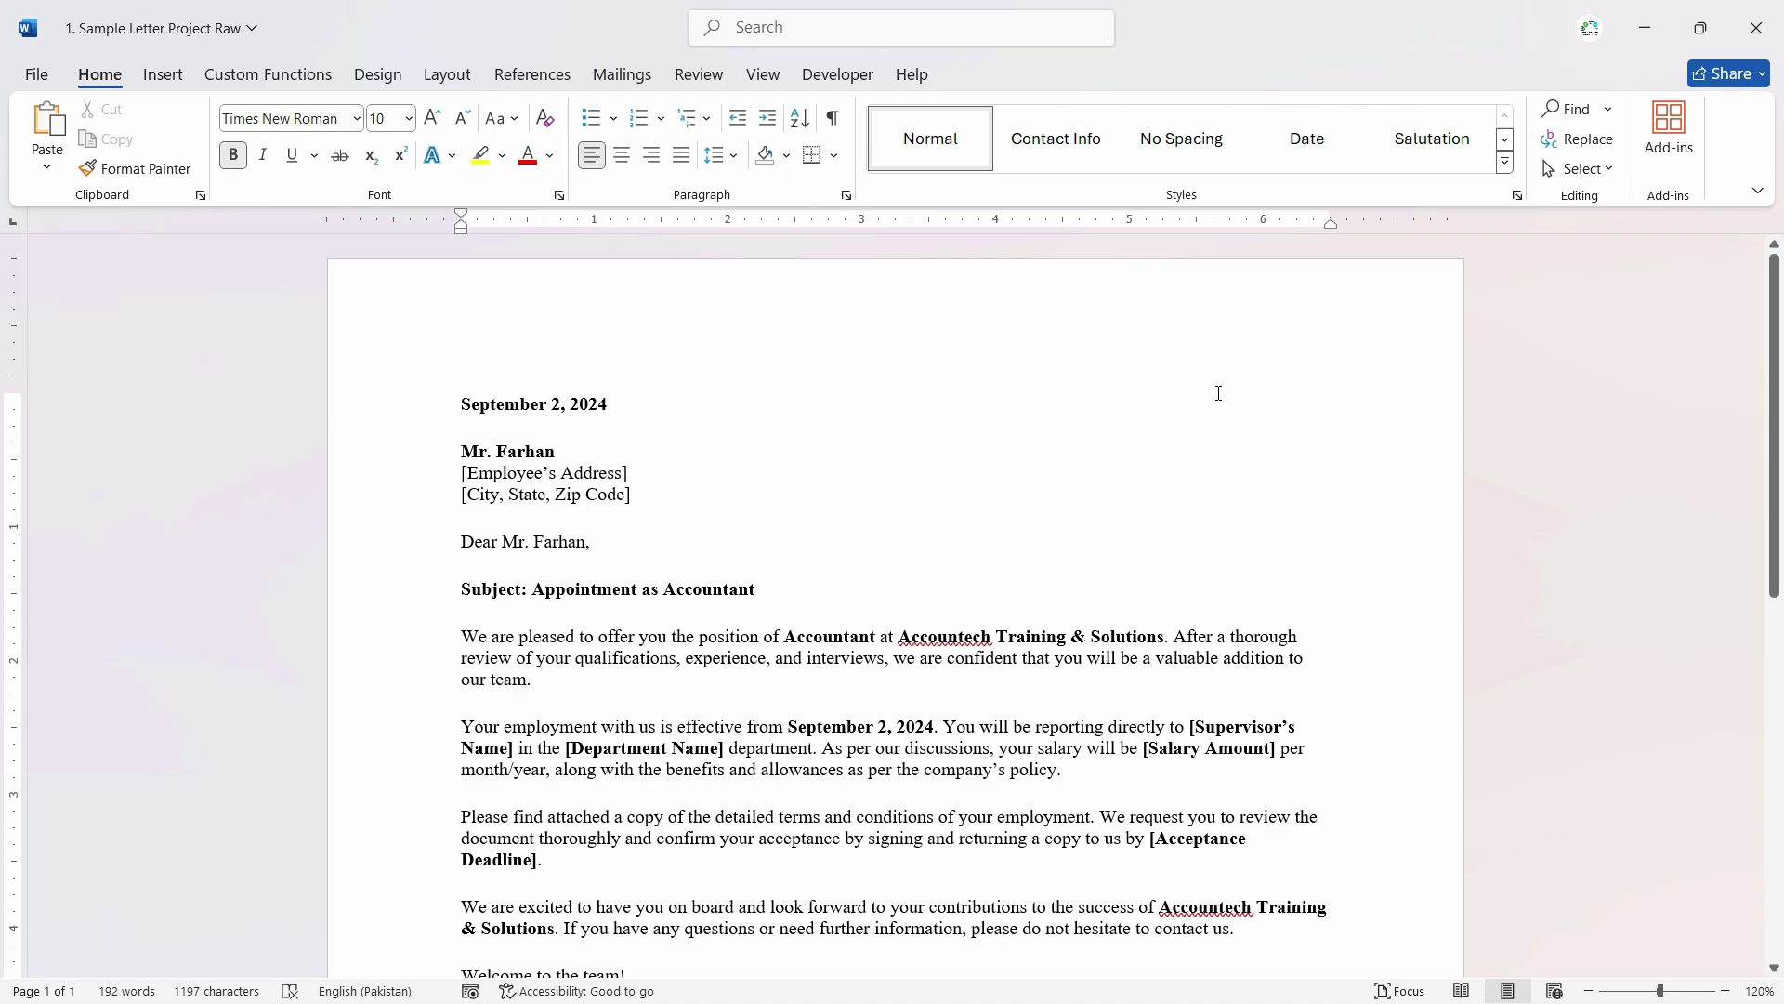
Switch to the ChatGPT conversation in the browser and copy the five-line sender contact block from the letter filled with example information.
{"action": "key", "text": "alt+Tab"}
{"action": "scroll", "coordinate": [1135, 569], "scroll_direction": "up", "scroll_amount": 20}
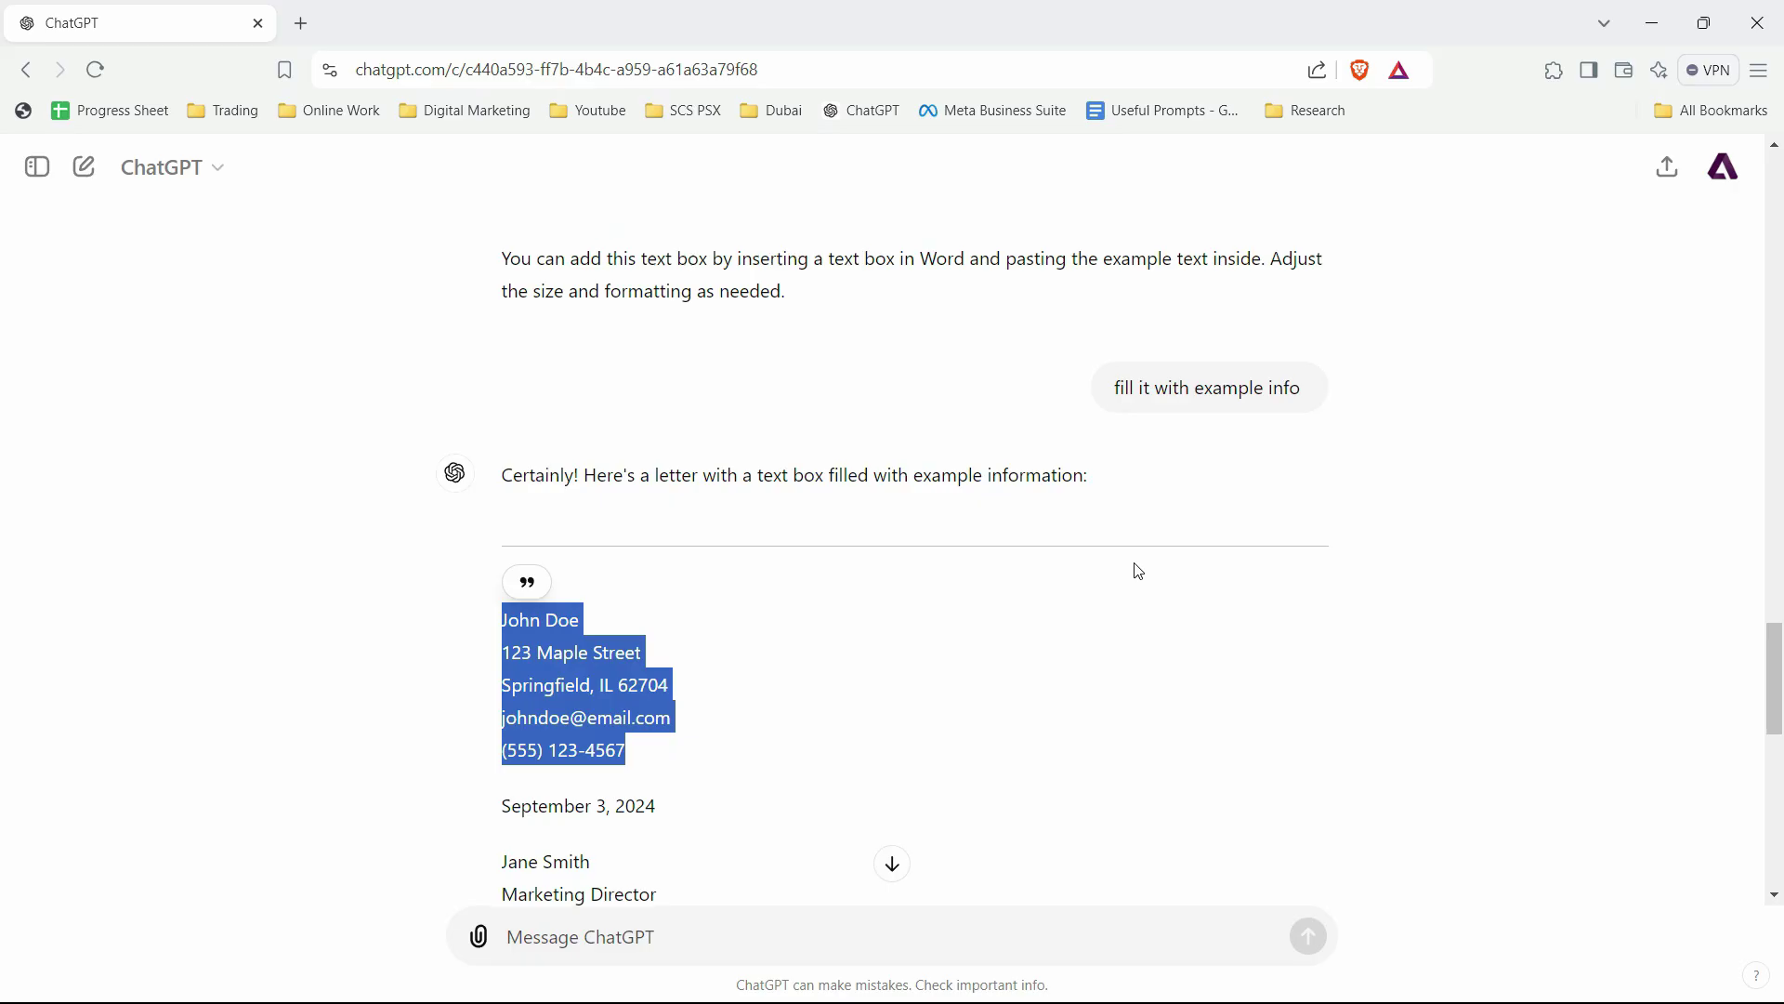
{"action": "scroll", "coordinate": [1168, 585], "scroll_direction": "up", "scroll_amount": 1}
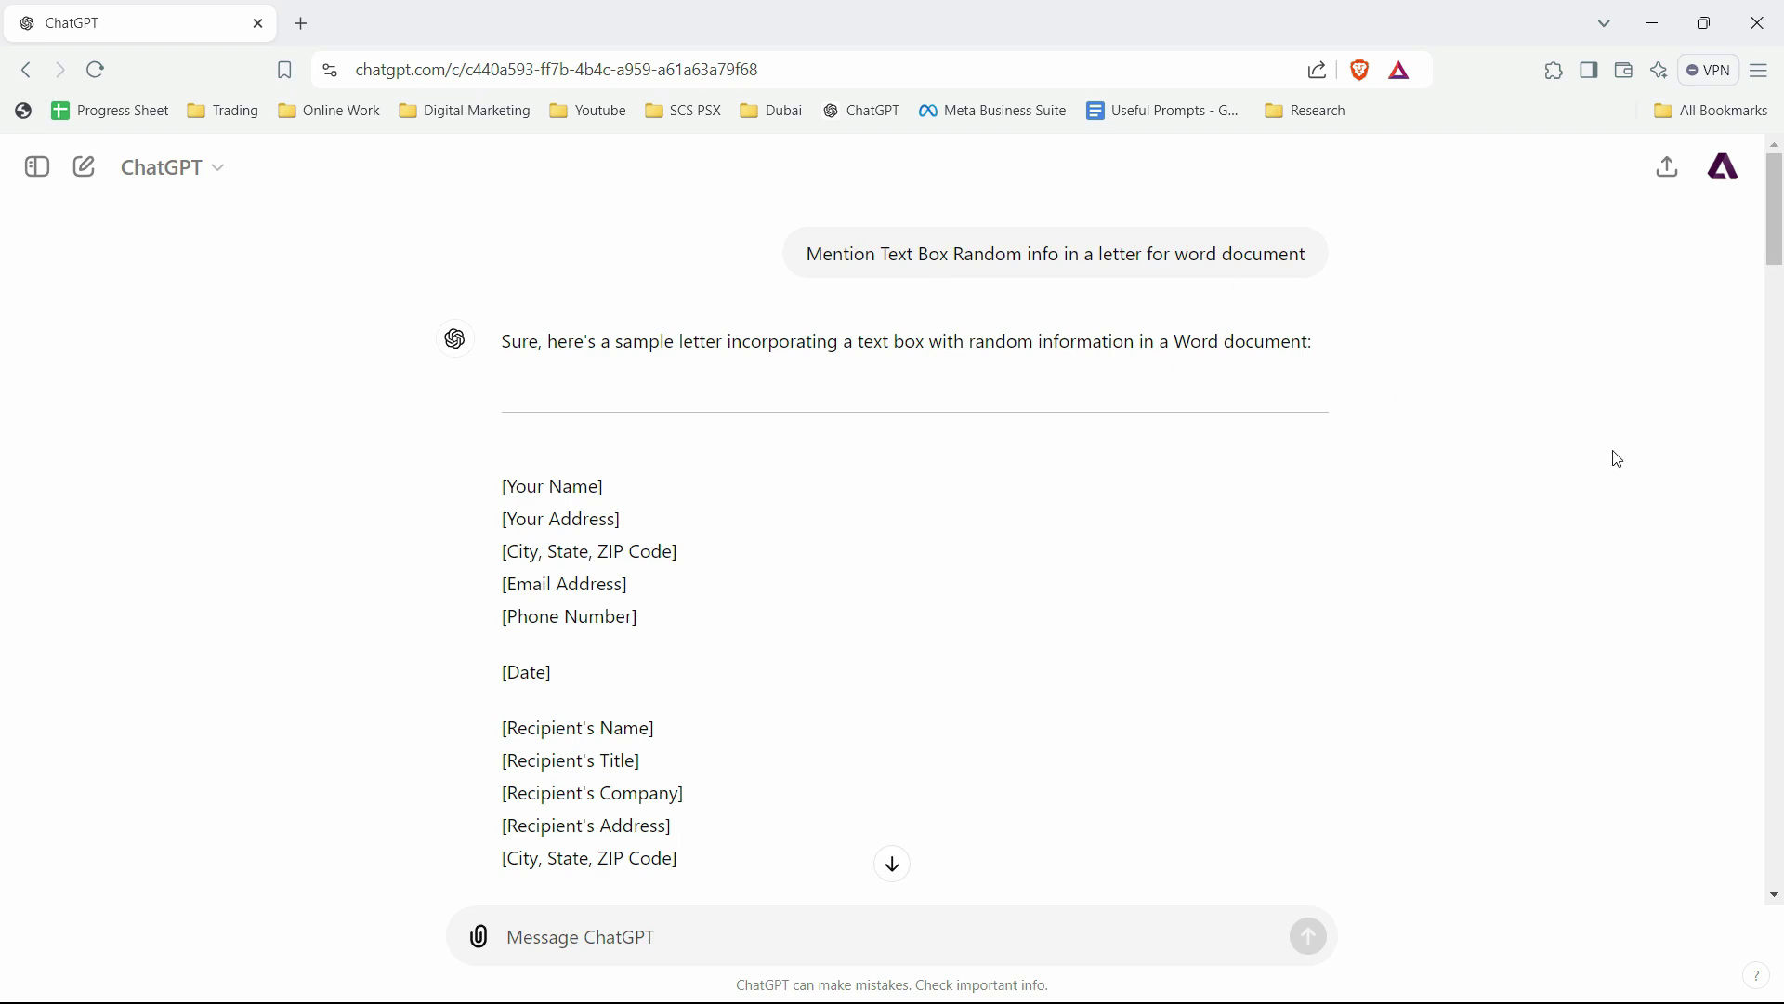
{"action": "left_click_drag", "start_coordinate": [1781, 272], "coordinate": [1781, 420]}
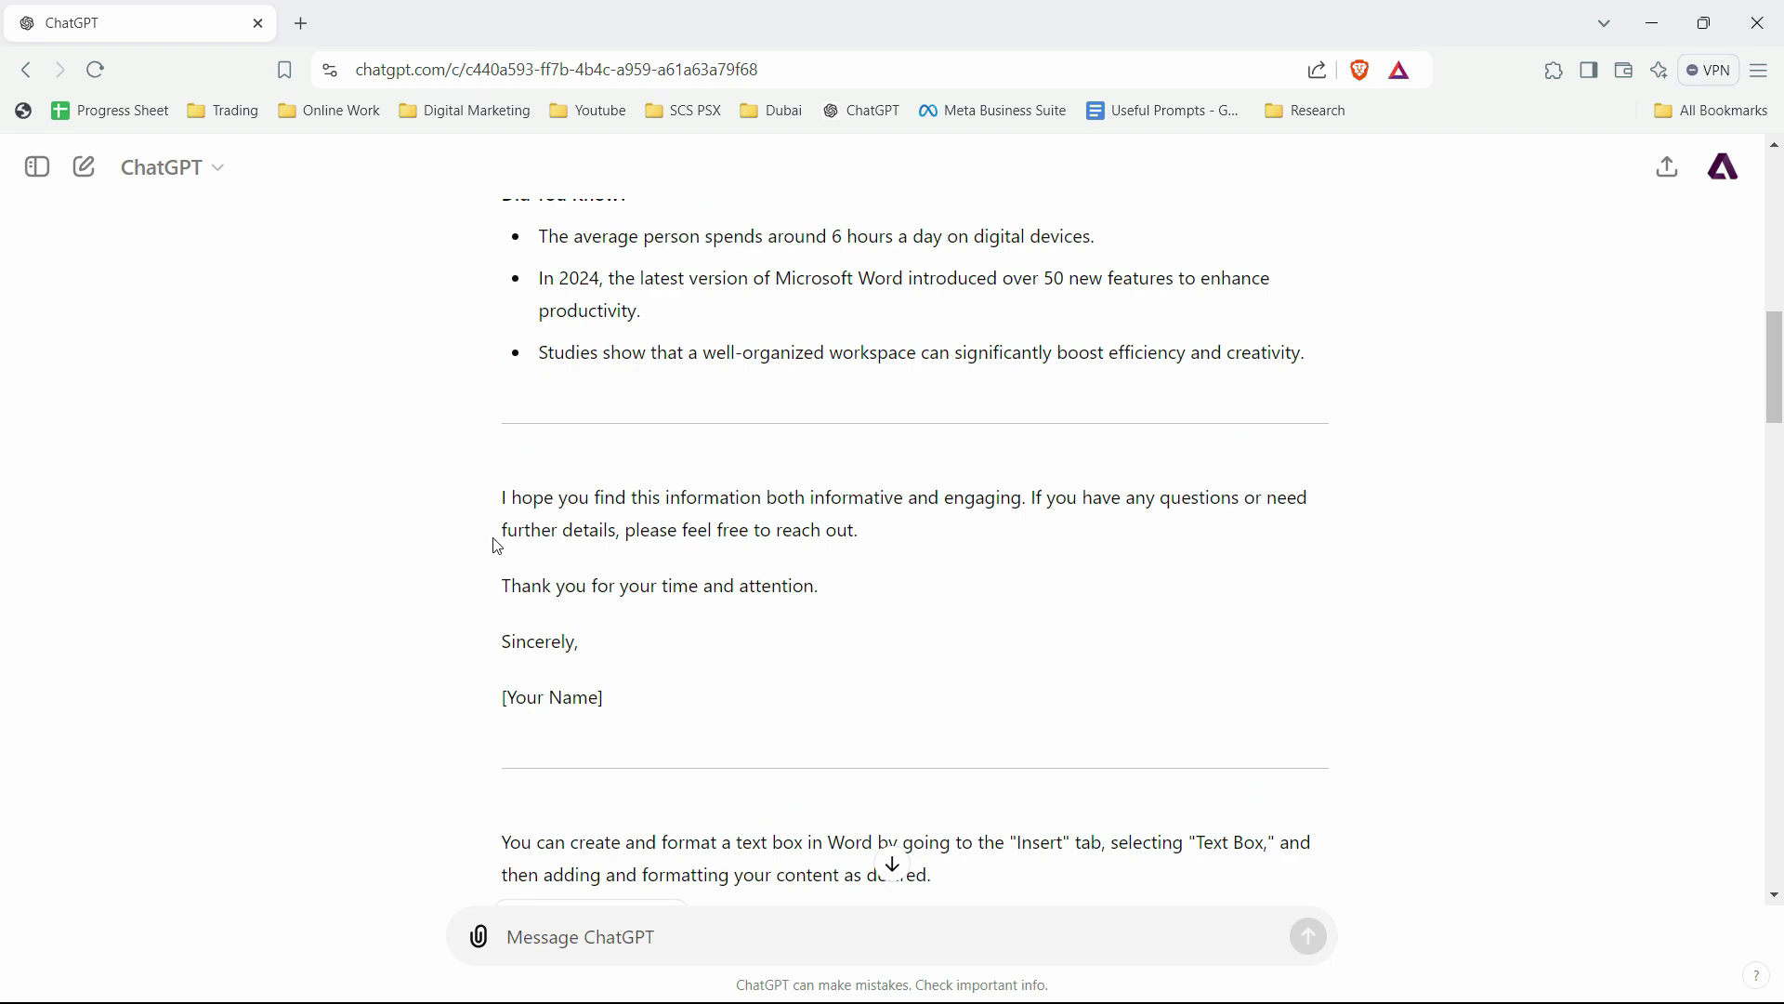
{"action": "scroll", "coordinate": [707, 669], "scroll_direction": "down", "scroll_amount": 4}
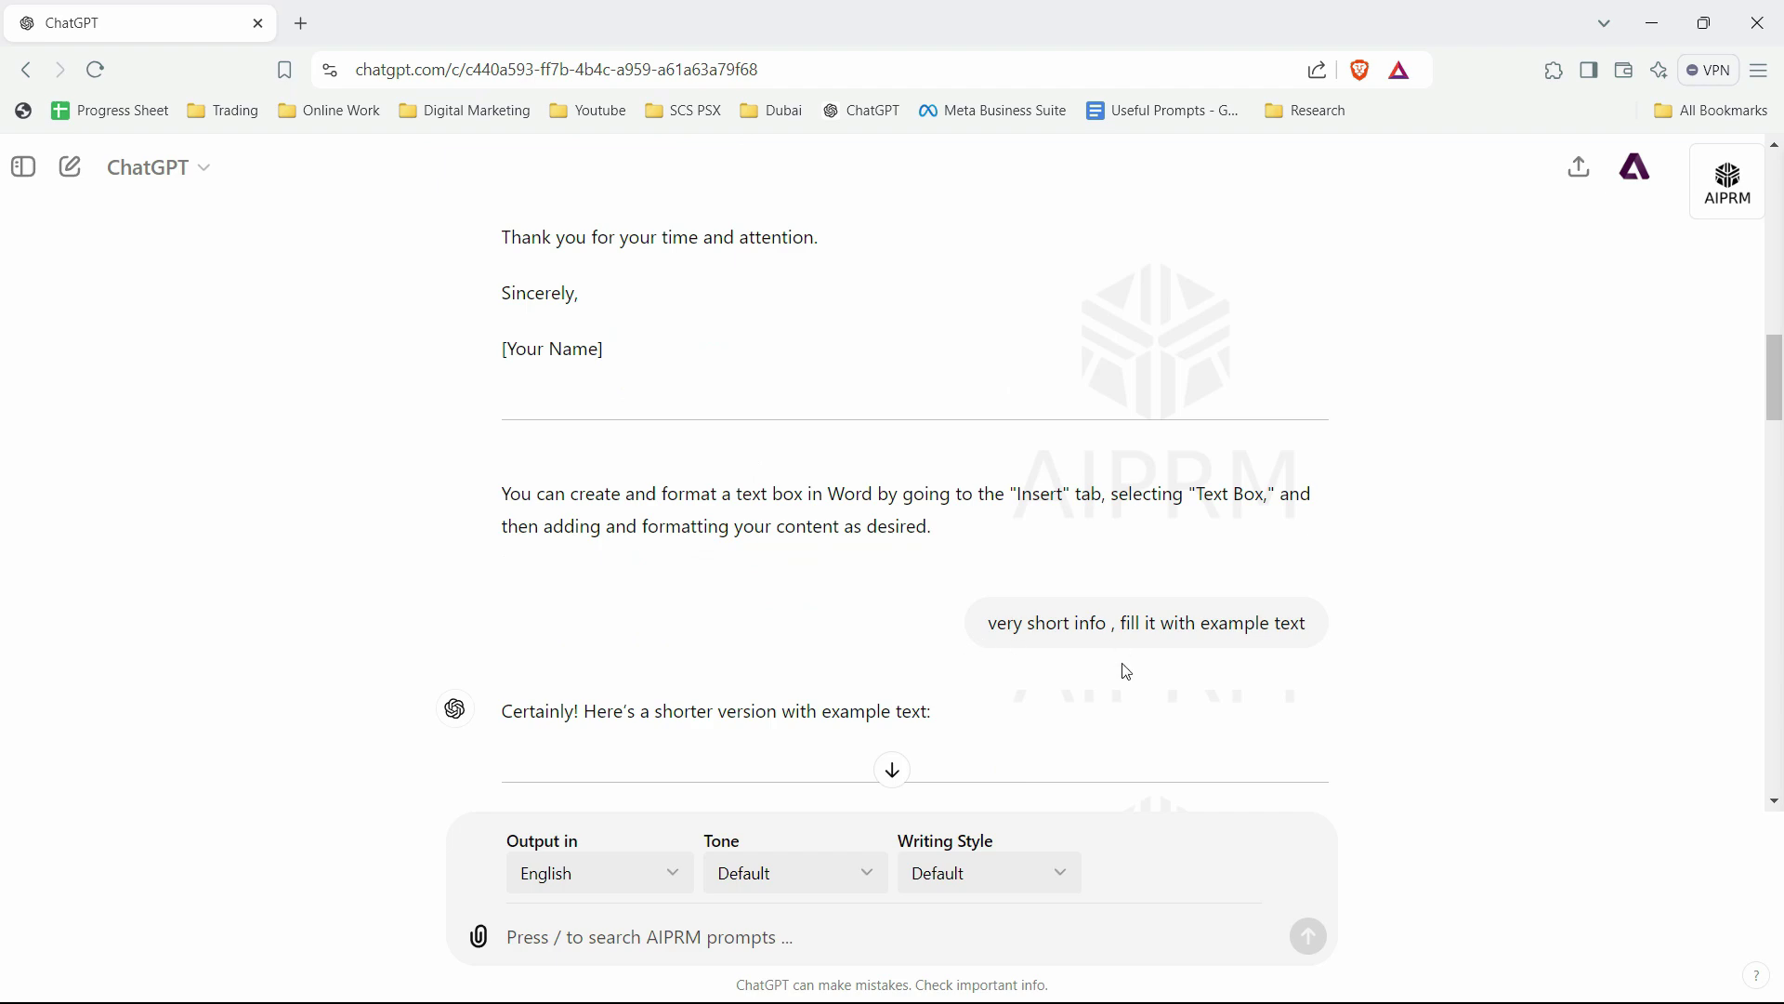
{"action": "scroll", "coordinate": [1288, 662], "scroll_direction": "down", "scroll_amount": 13}
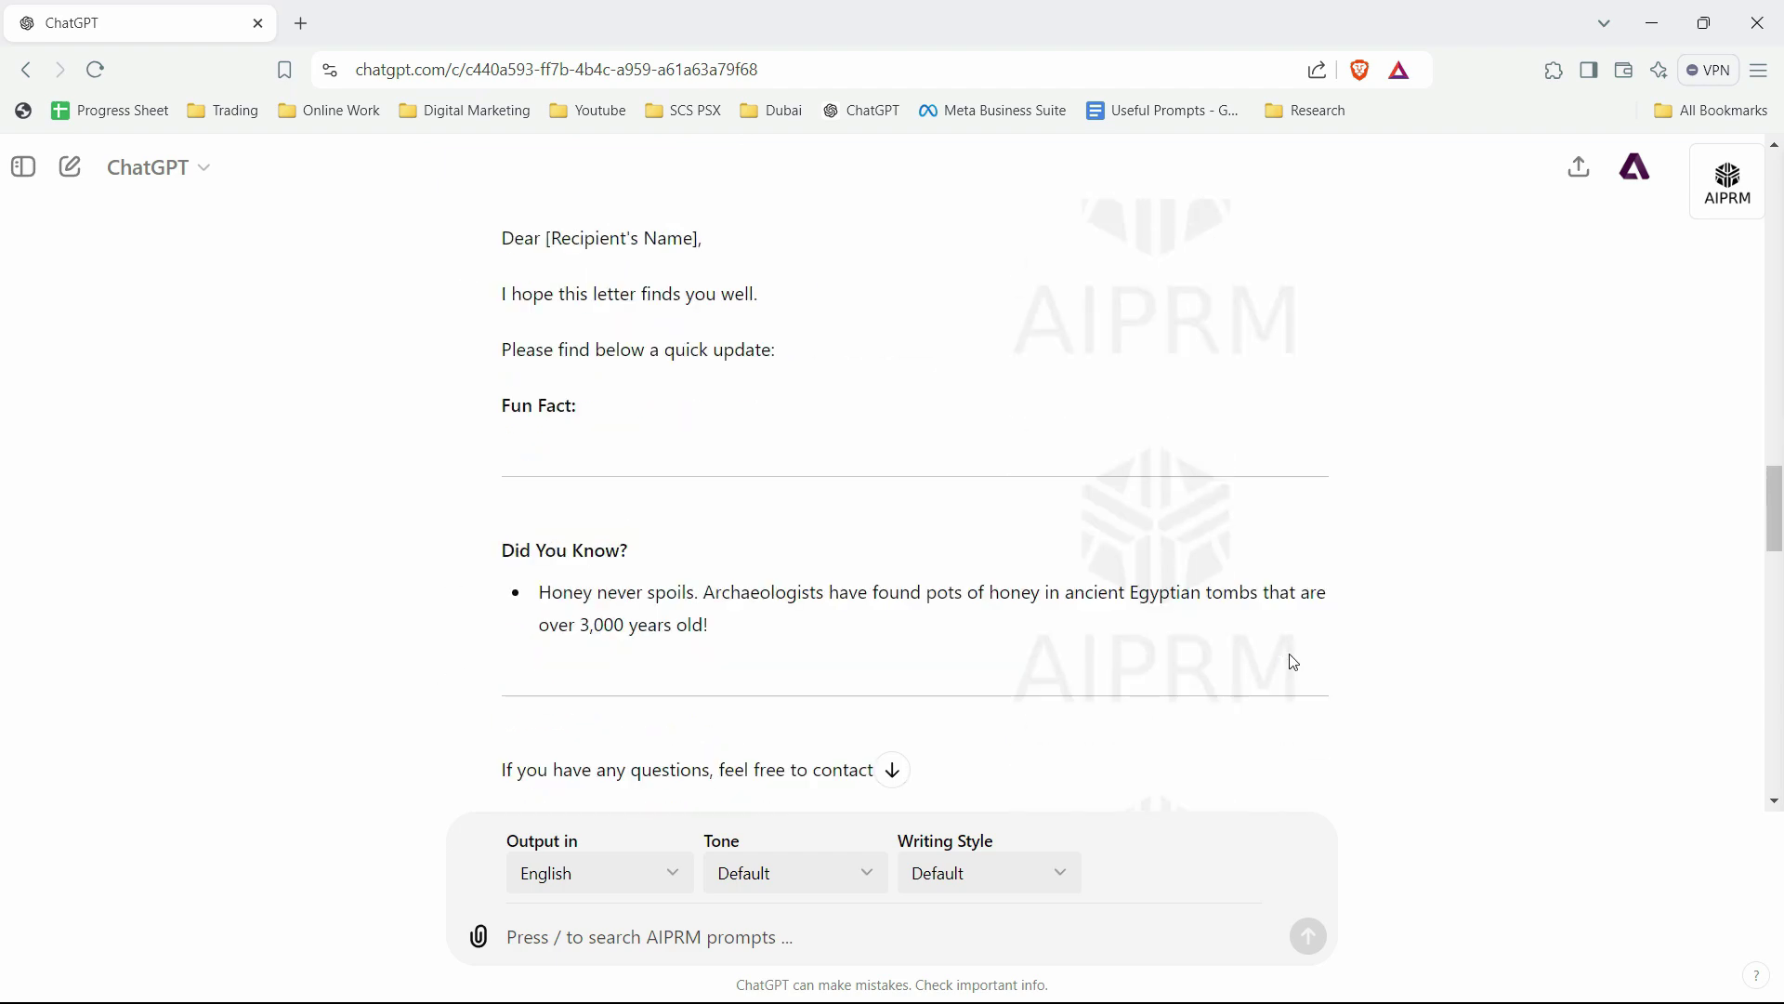
{"action": "scroll", "coordinate": [1008, 450], "scroll_direction": "up", "scroll_amount": 4}
{"action": "scroll", "coordinate": [928, 578], "scroll_direction": "up", "scroll_amount": 6}
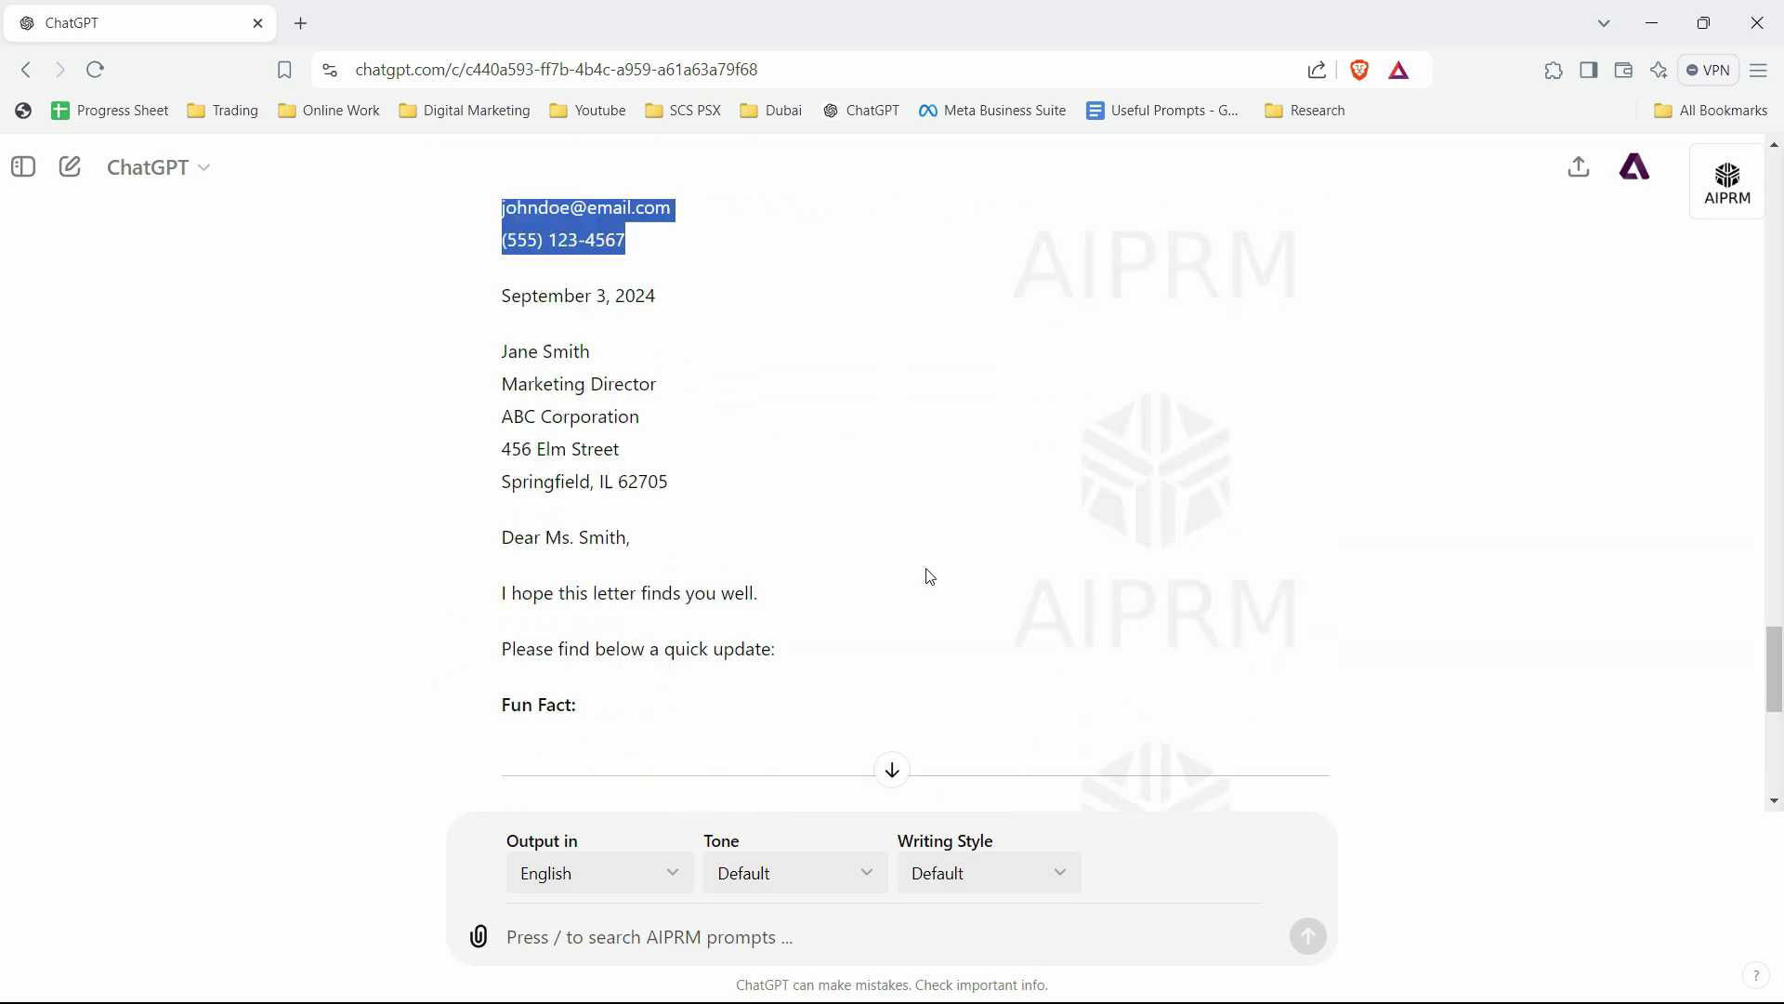
{"action": "left_click", "coordinate": [501, 342]}
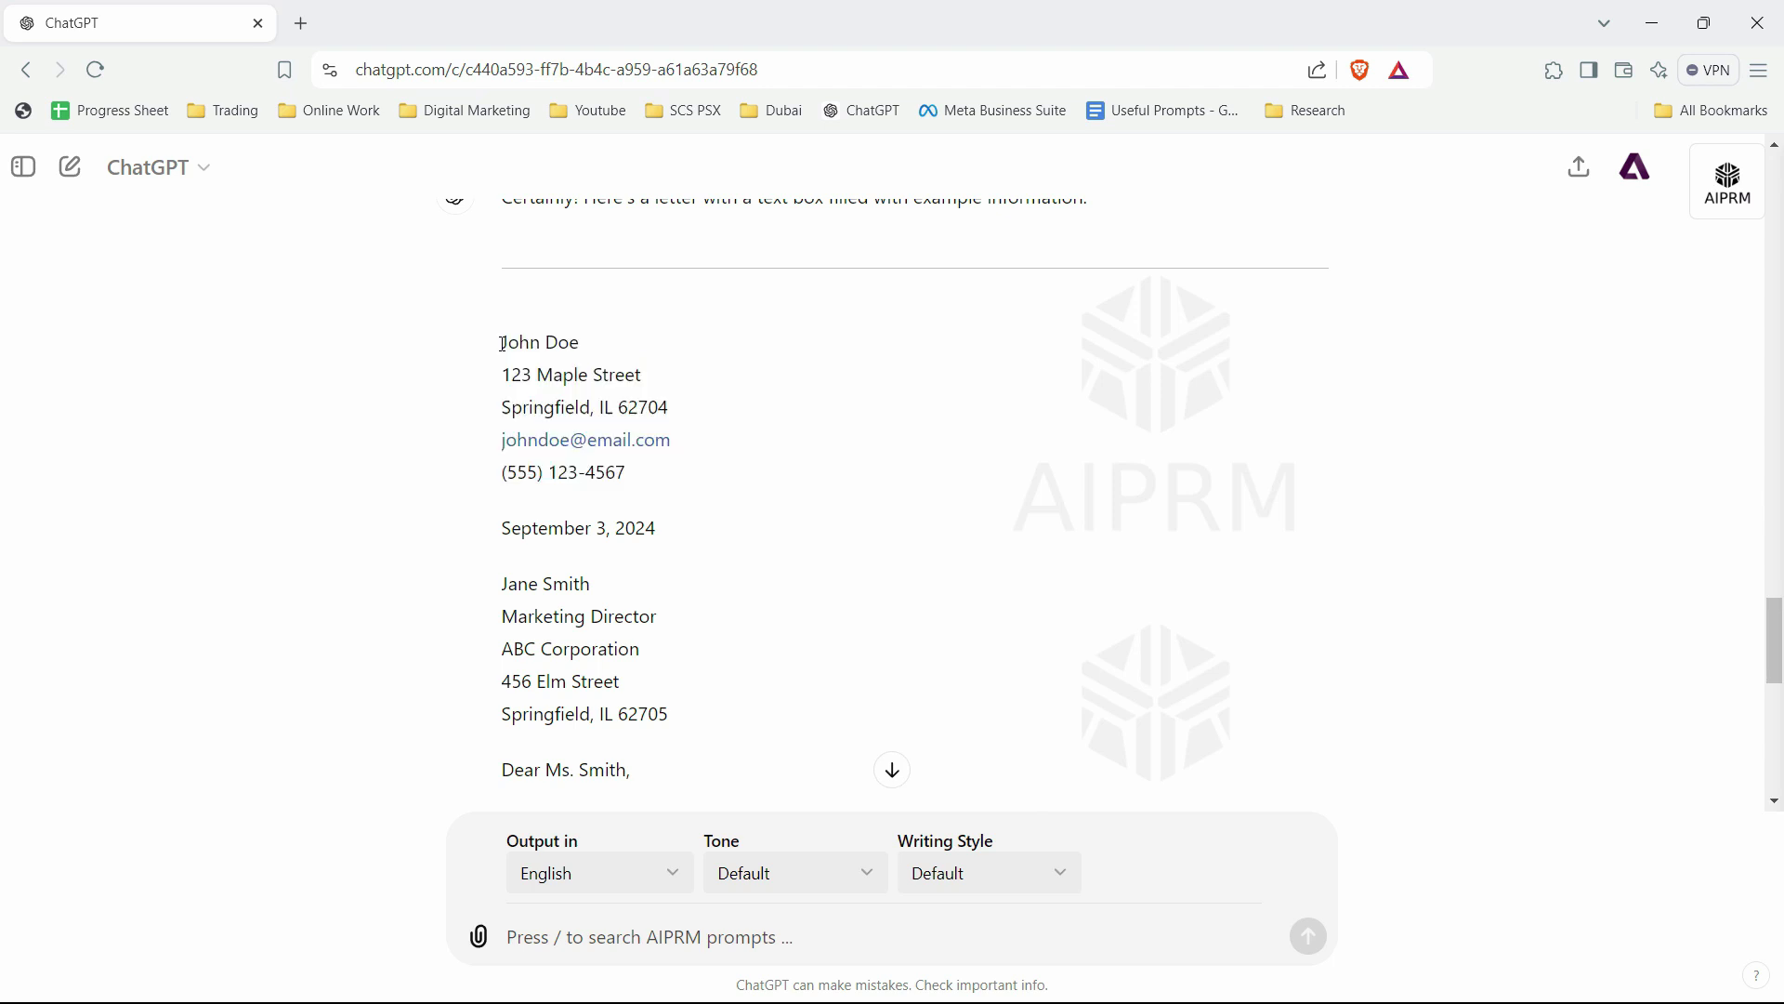
{"action": "left_click_drag", "start_coordinate": [499, 341], "coordinate": [649, 473]}
{"action": "key", "text": "ctrl+c"}
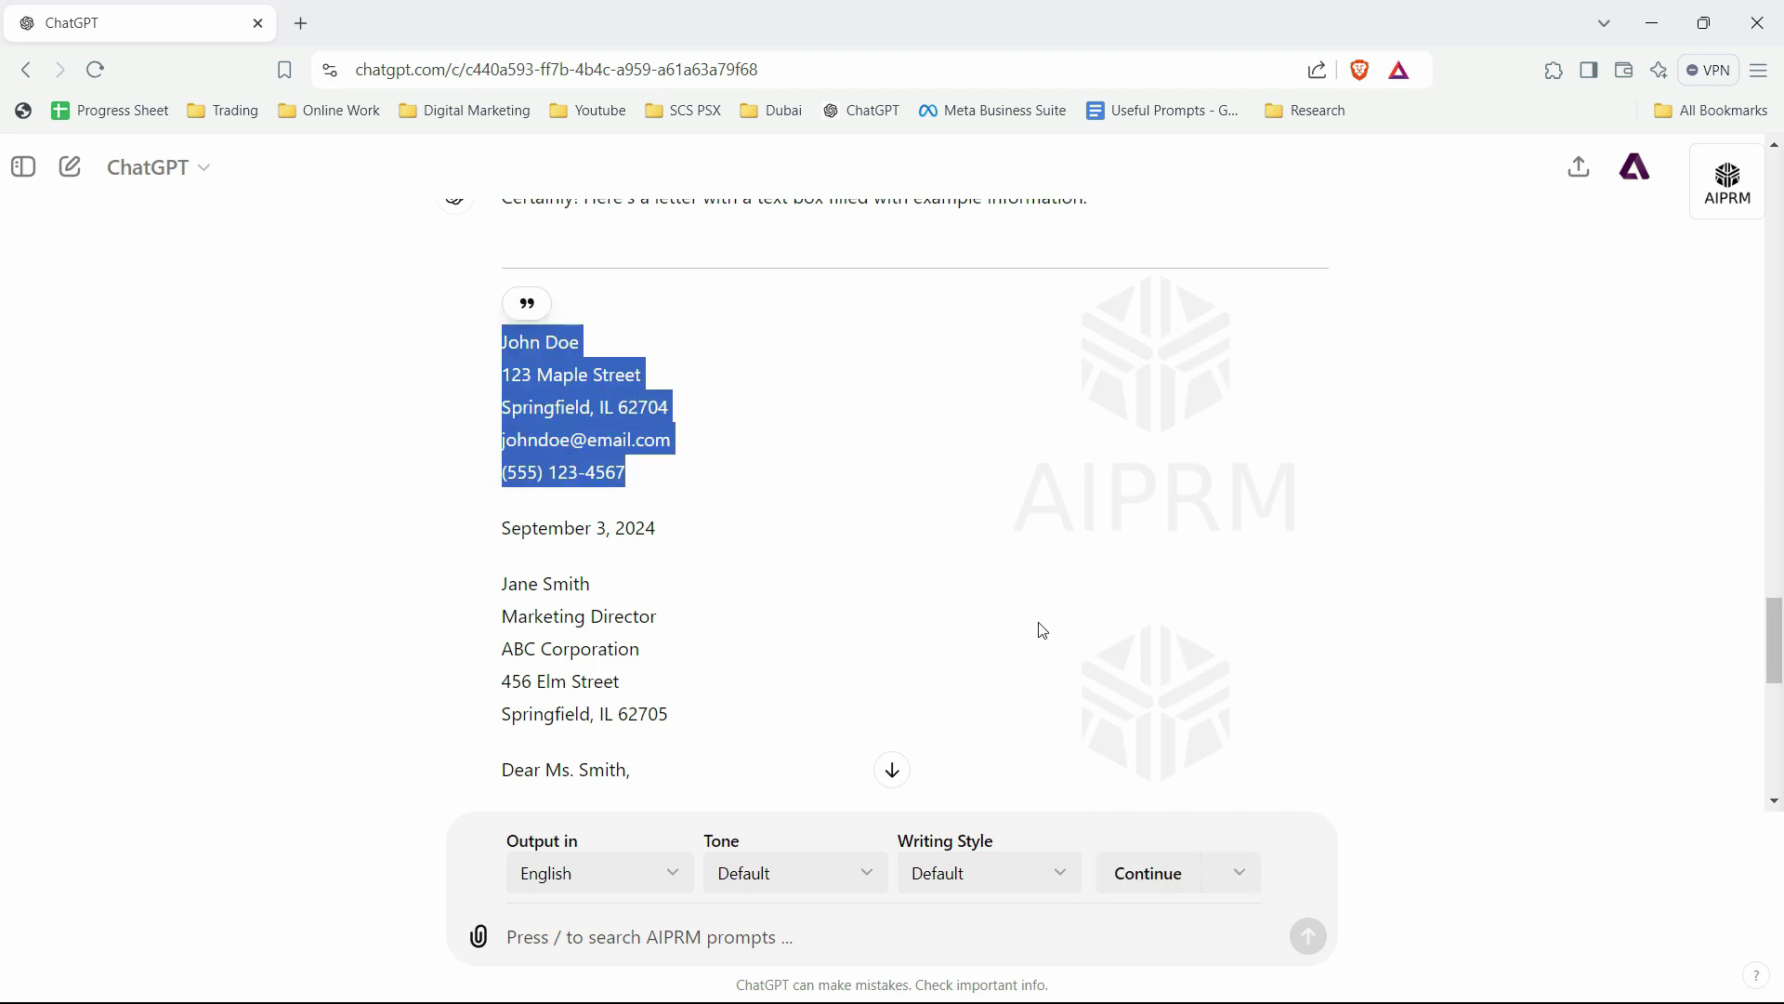
Return to the letter in Word and insert the built-in Simple Text Box.
{"action": "key", "text": "alt+Tab"}
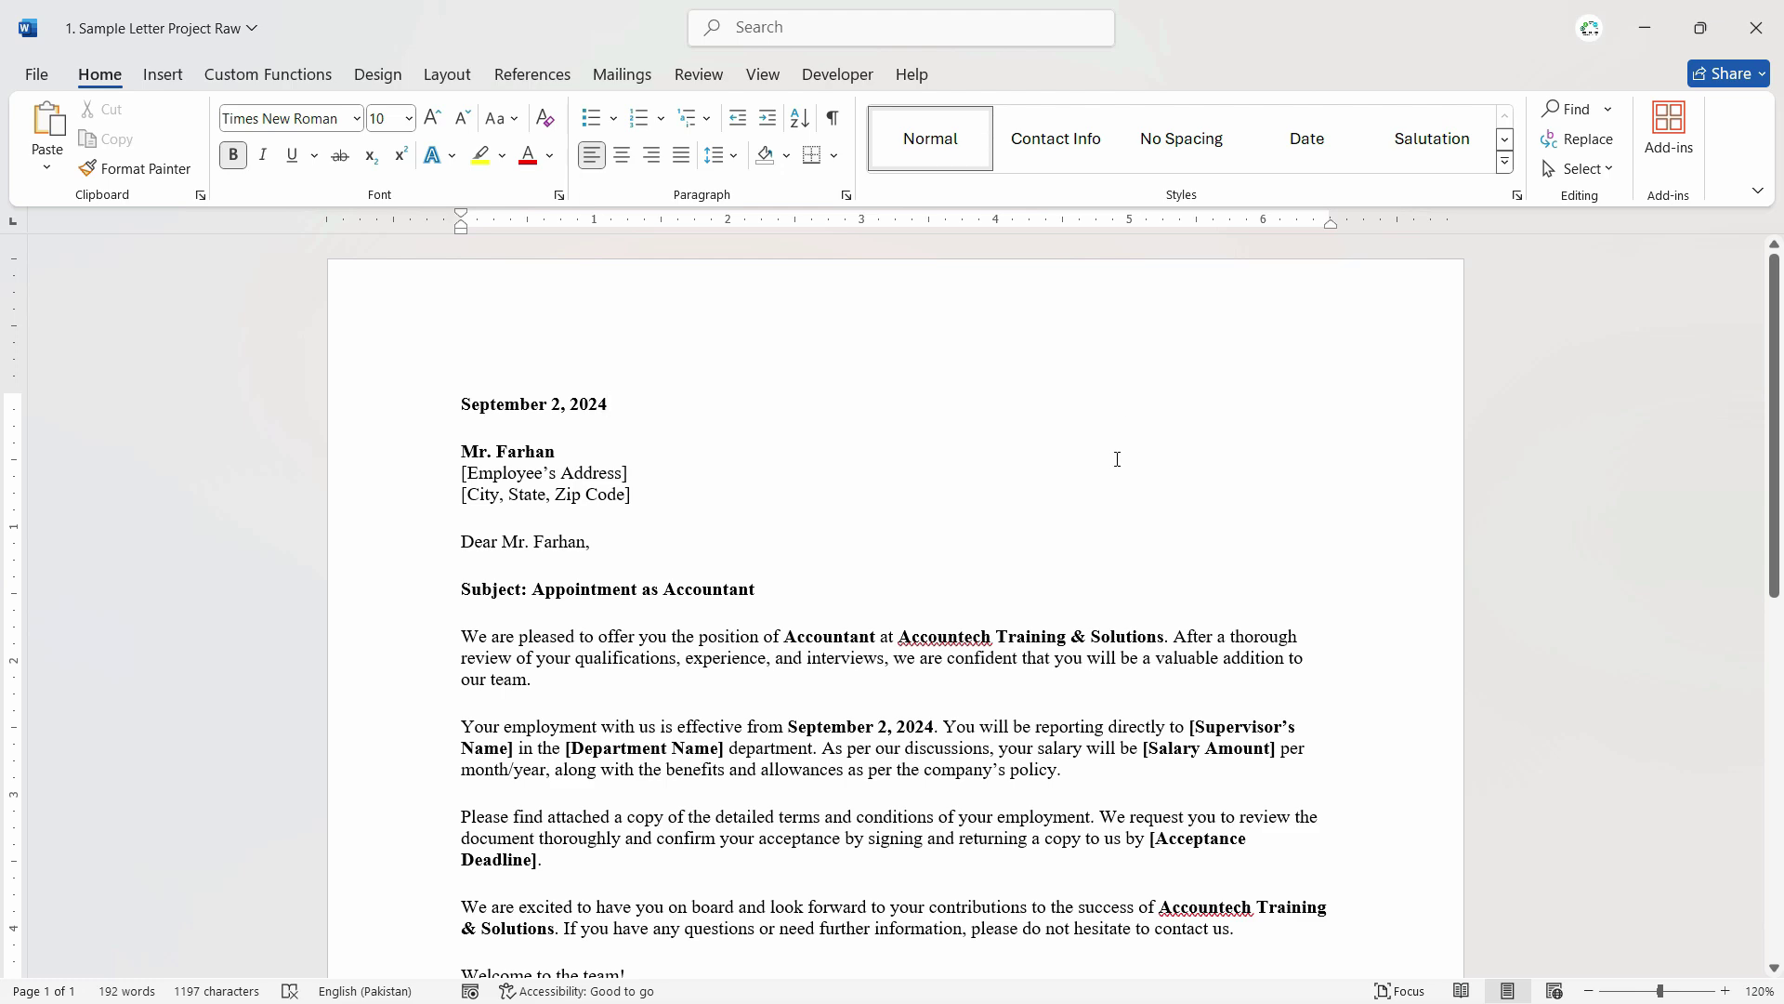
{"action": "left_click", "coordinate": [161, 80]}
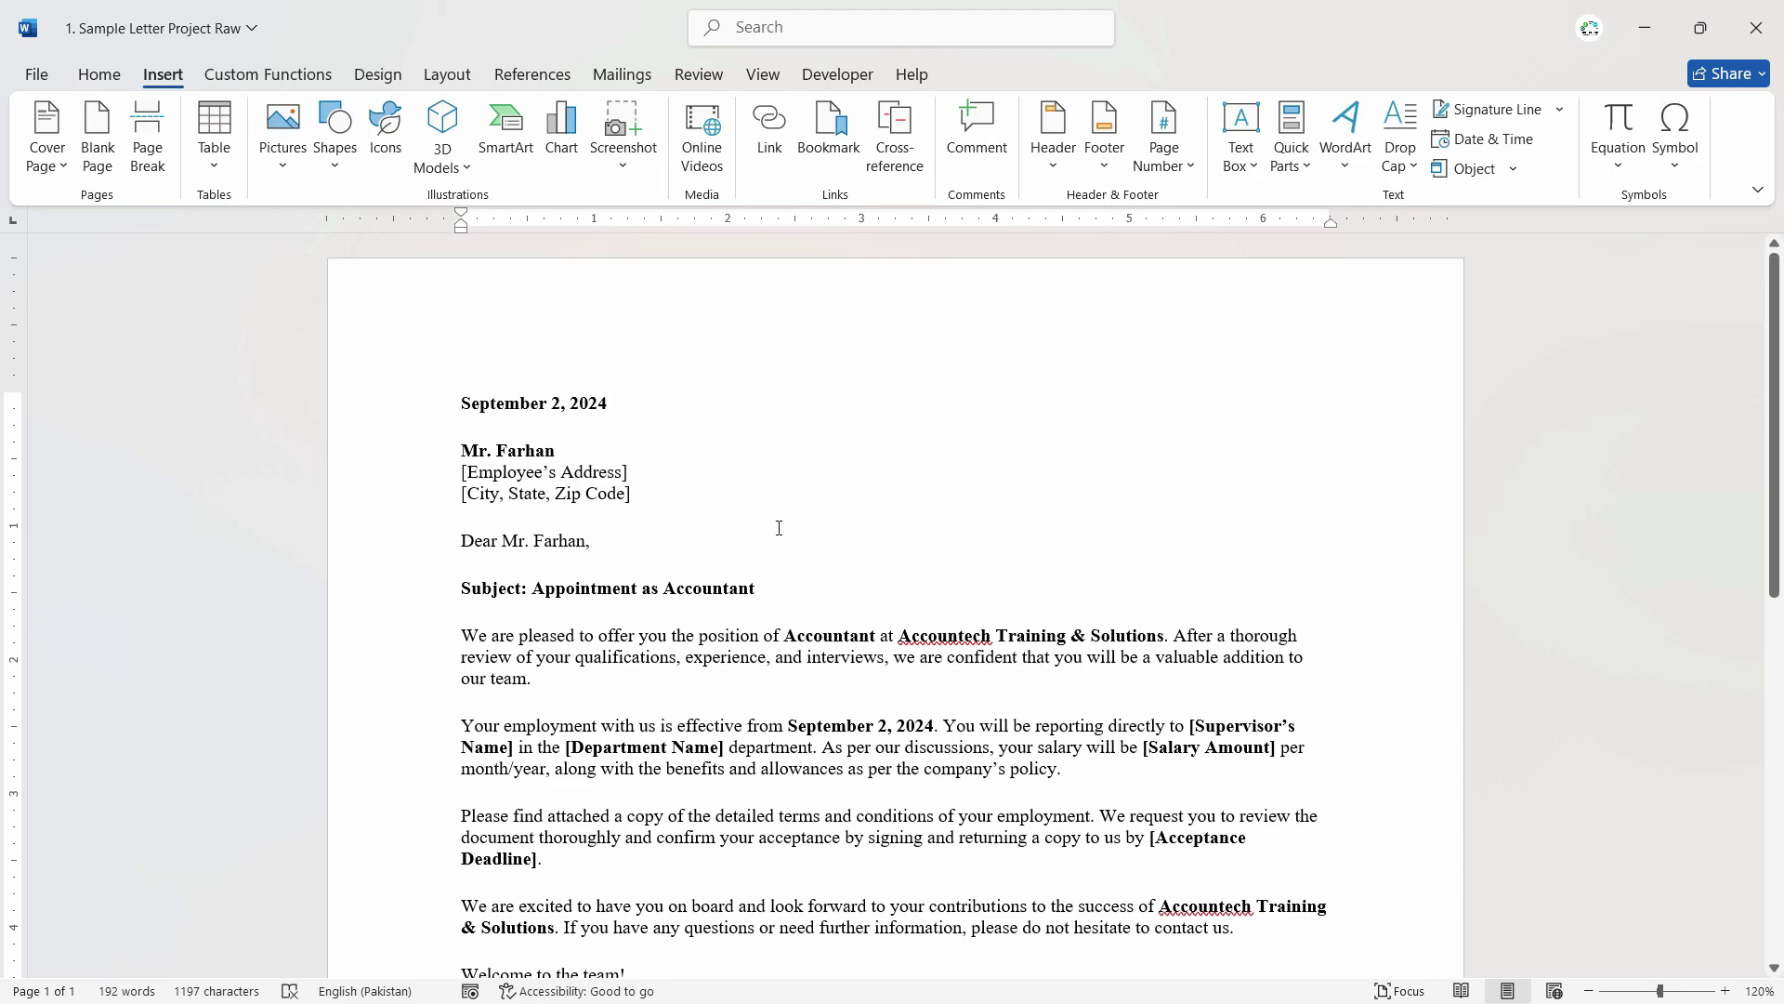
{"action": "left_click", "coordinate": [1250, 168]}
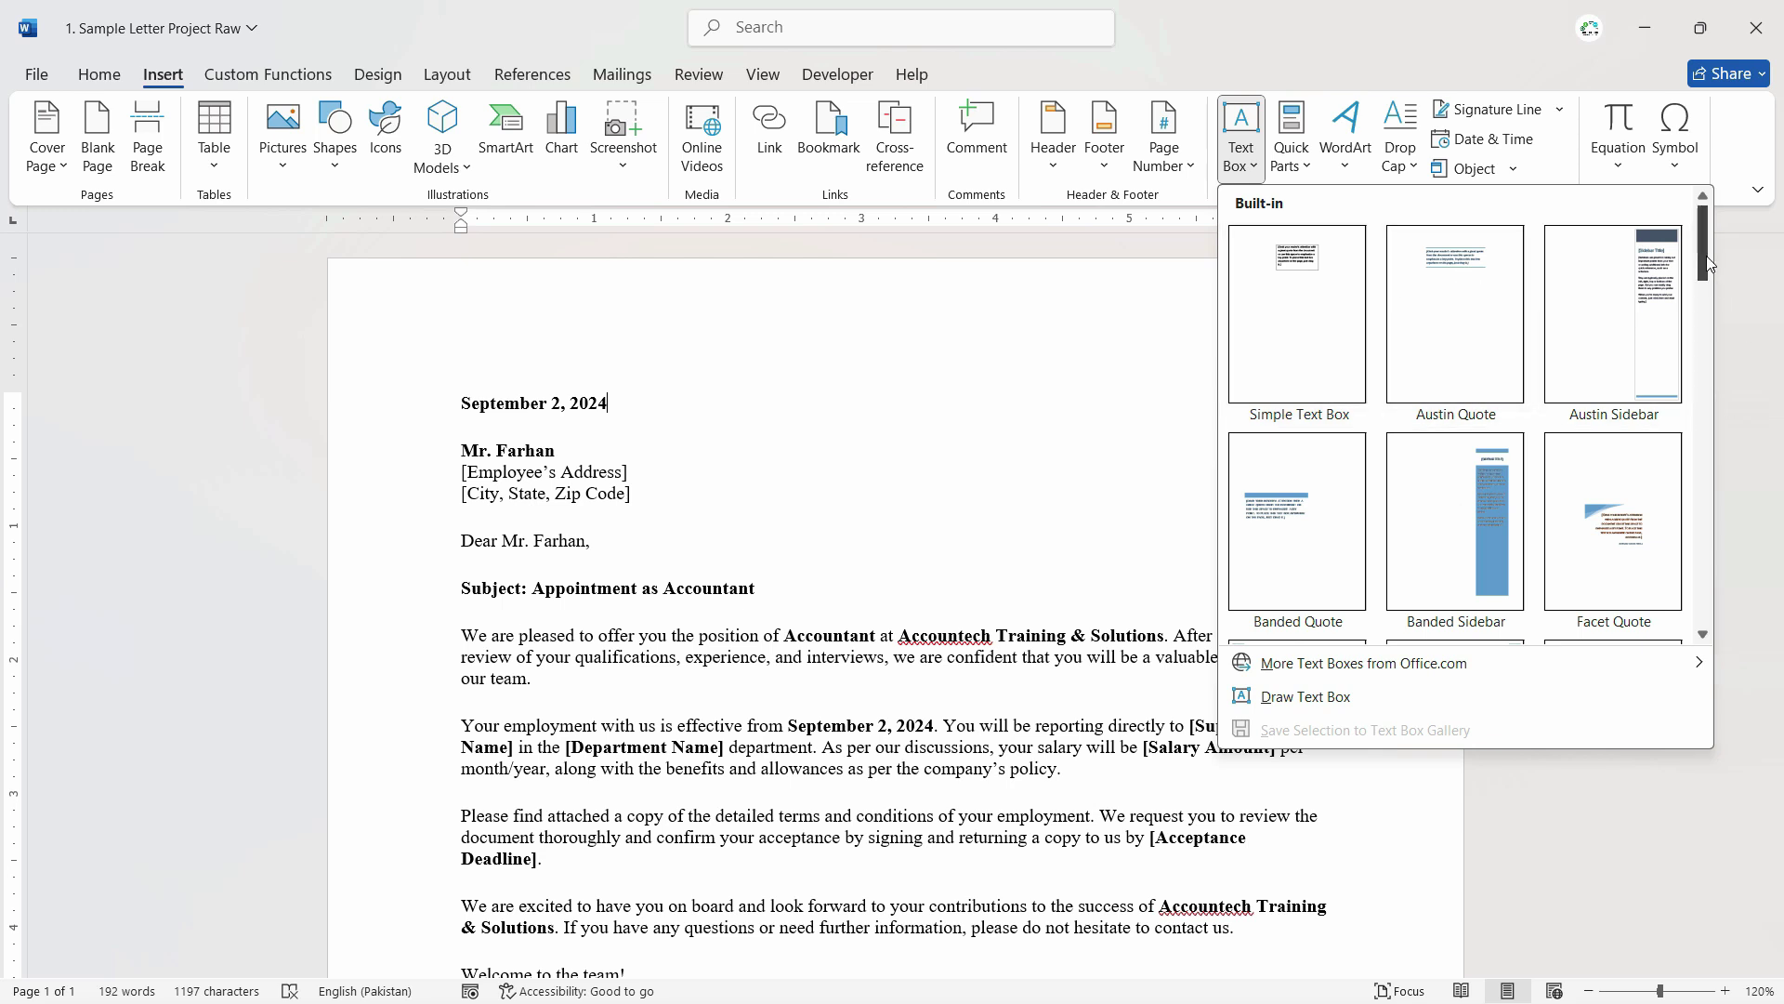
{"action": "left_click_drag", "start_coordinate": [1709, 263], "coordinate": [1717, 596]}
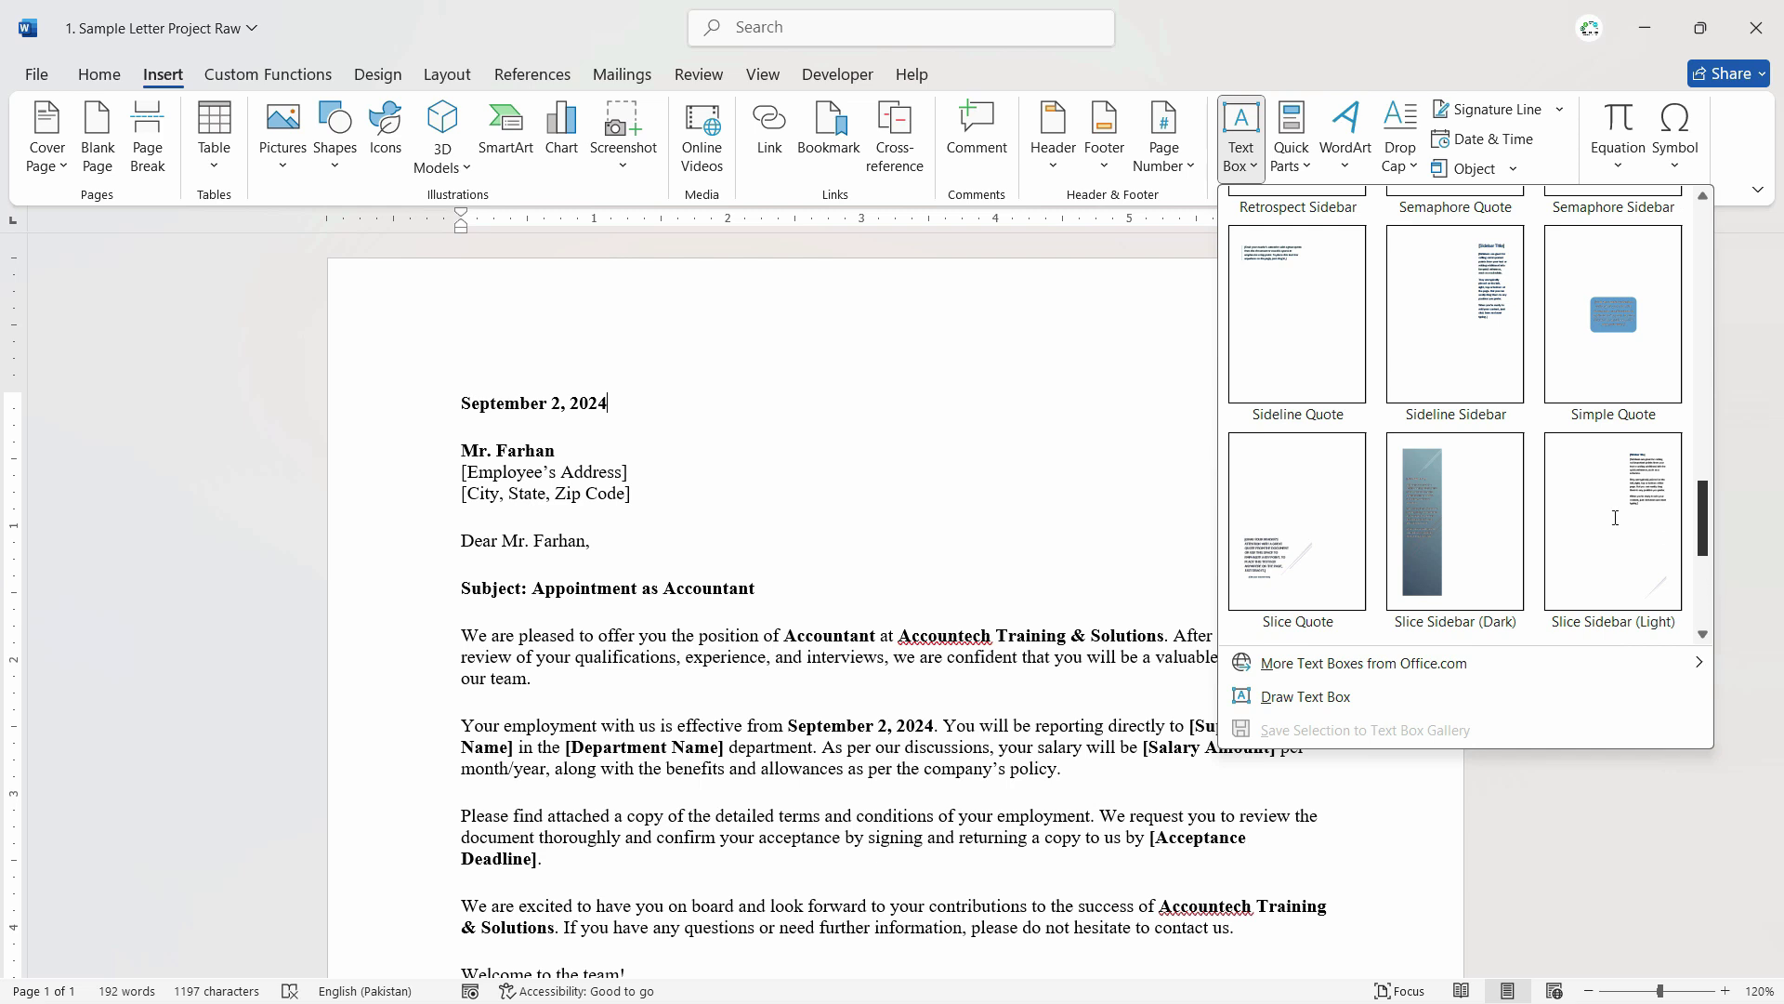
{"action": "scroll", "coordinate": [1615, 517], "scroll_direction": "up", "scroll_amount": 10}
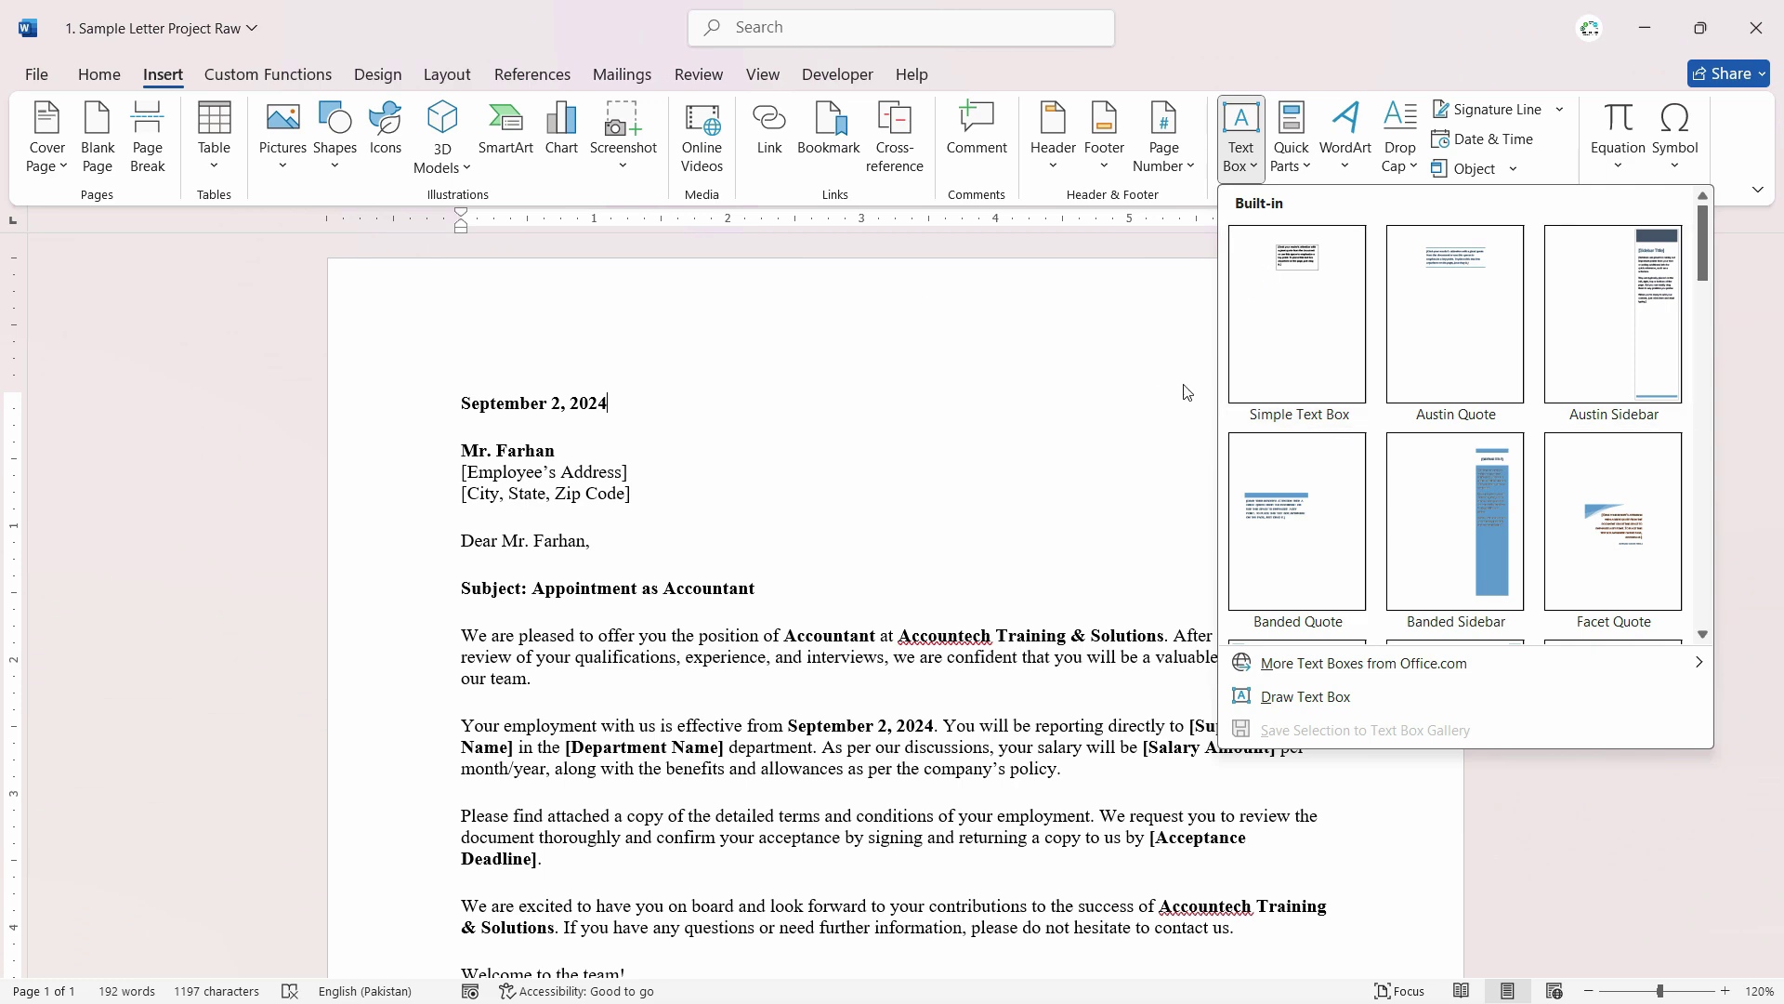
{"action": "left_click", "coordinate": [1301, 300]}
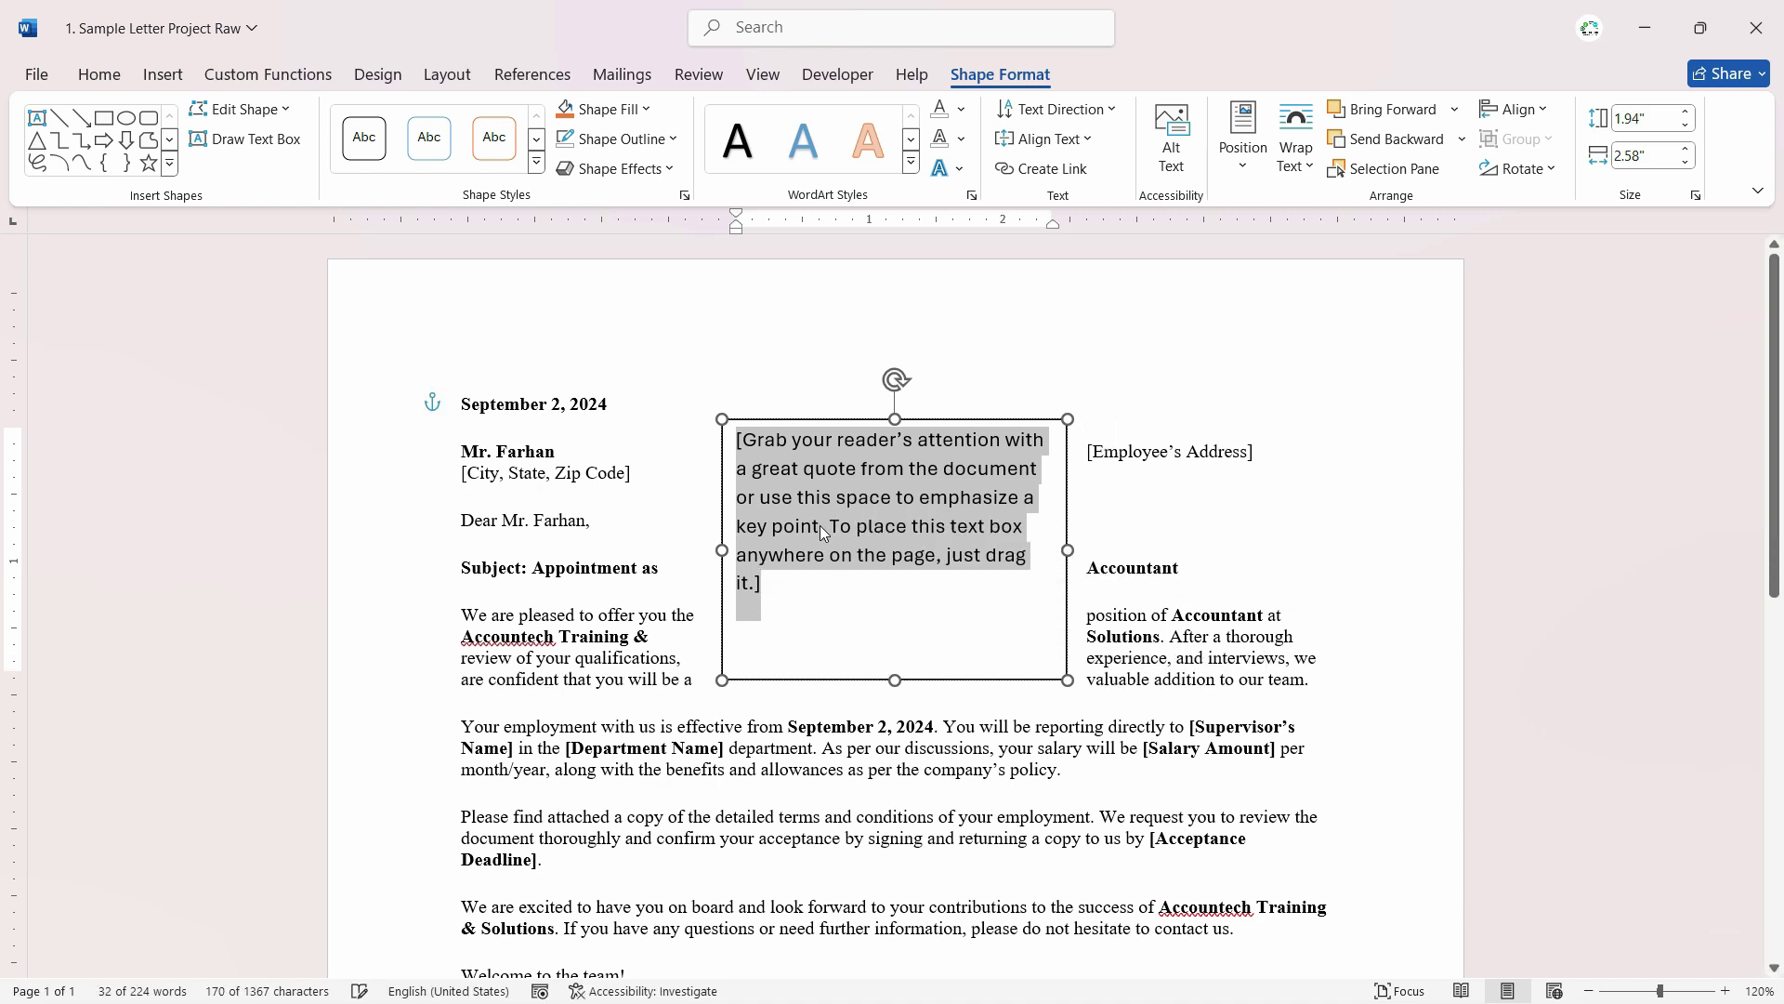
Replace the text box placeholder with the copied contact block and place the box opposite the date, against the page's right margin.
{"action": "key", "text": "Delete"}
{"action": "key", "text": "ctrl+v"}
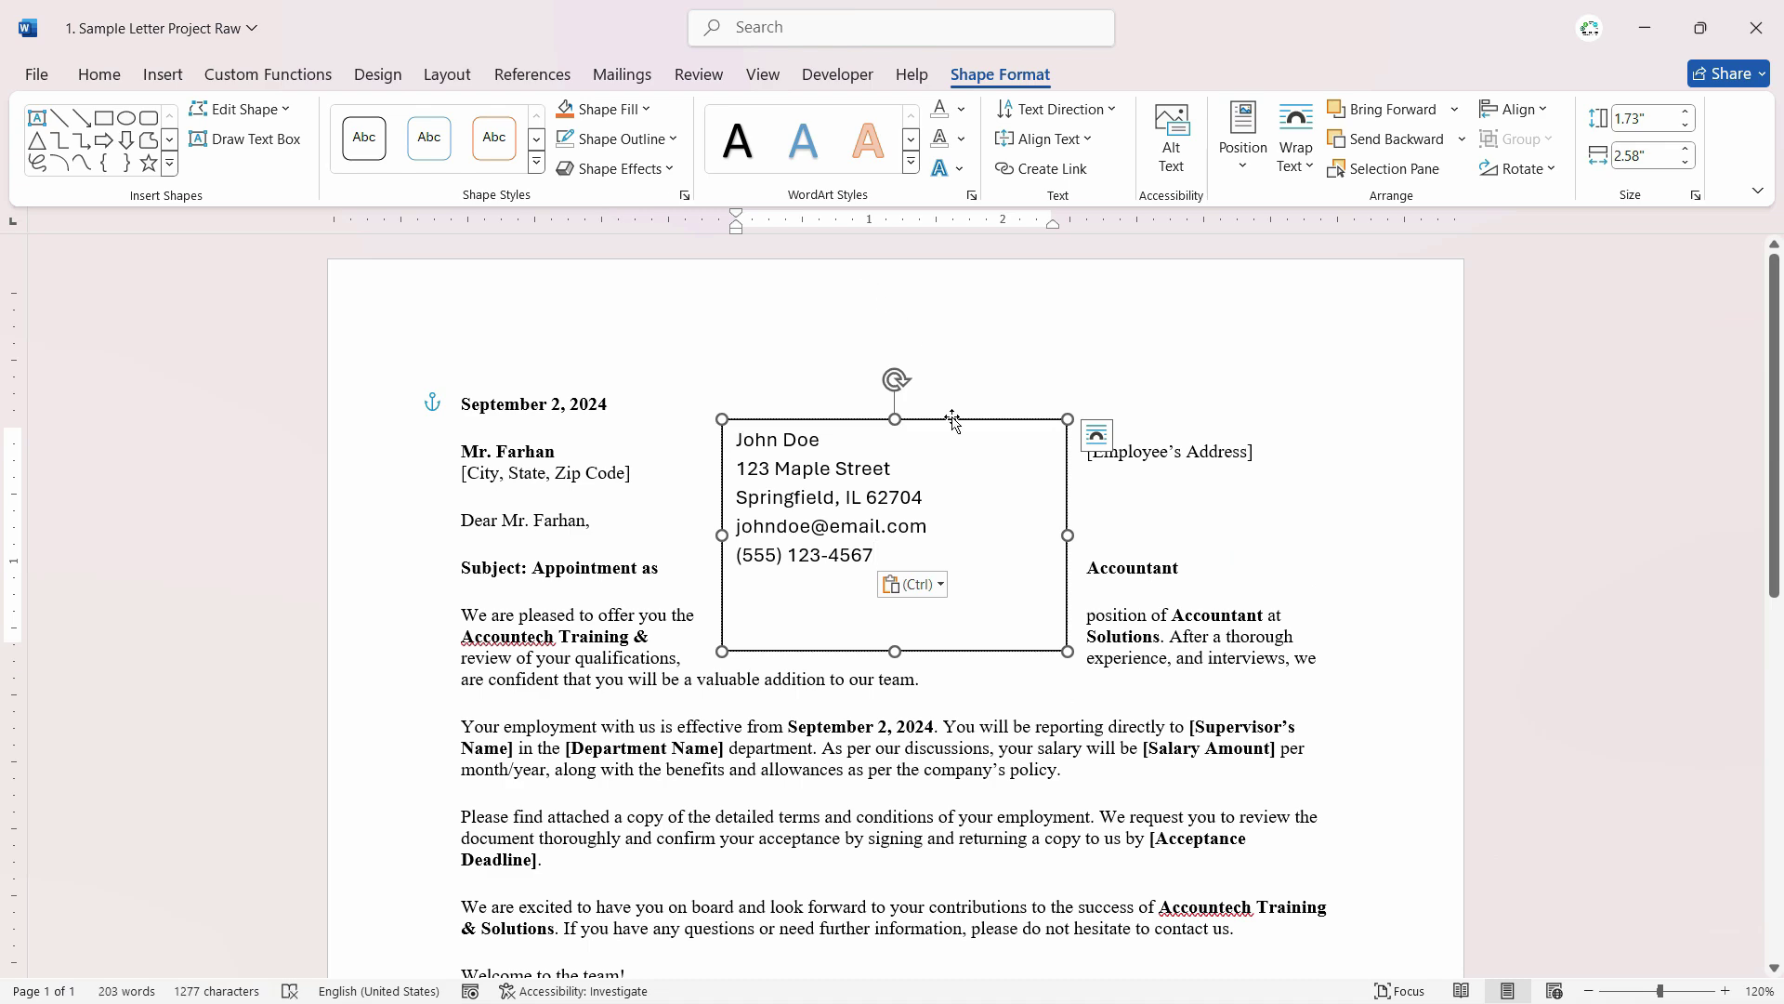
{"action": "left_click_drag", "start_coordinate": [1001, 419], "coordinate": [1356, 296]}
{"action": "left_click_drag", "start_coordinate": [1182, 394], "coordinate": [1135, 417]}
{"action": "left_click", "coordinate": [837, 343]}
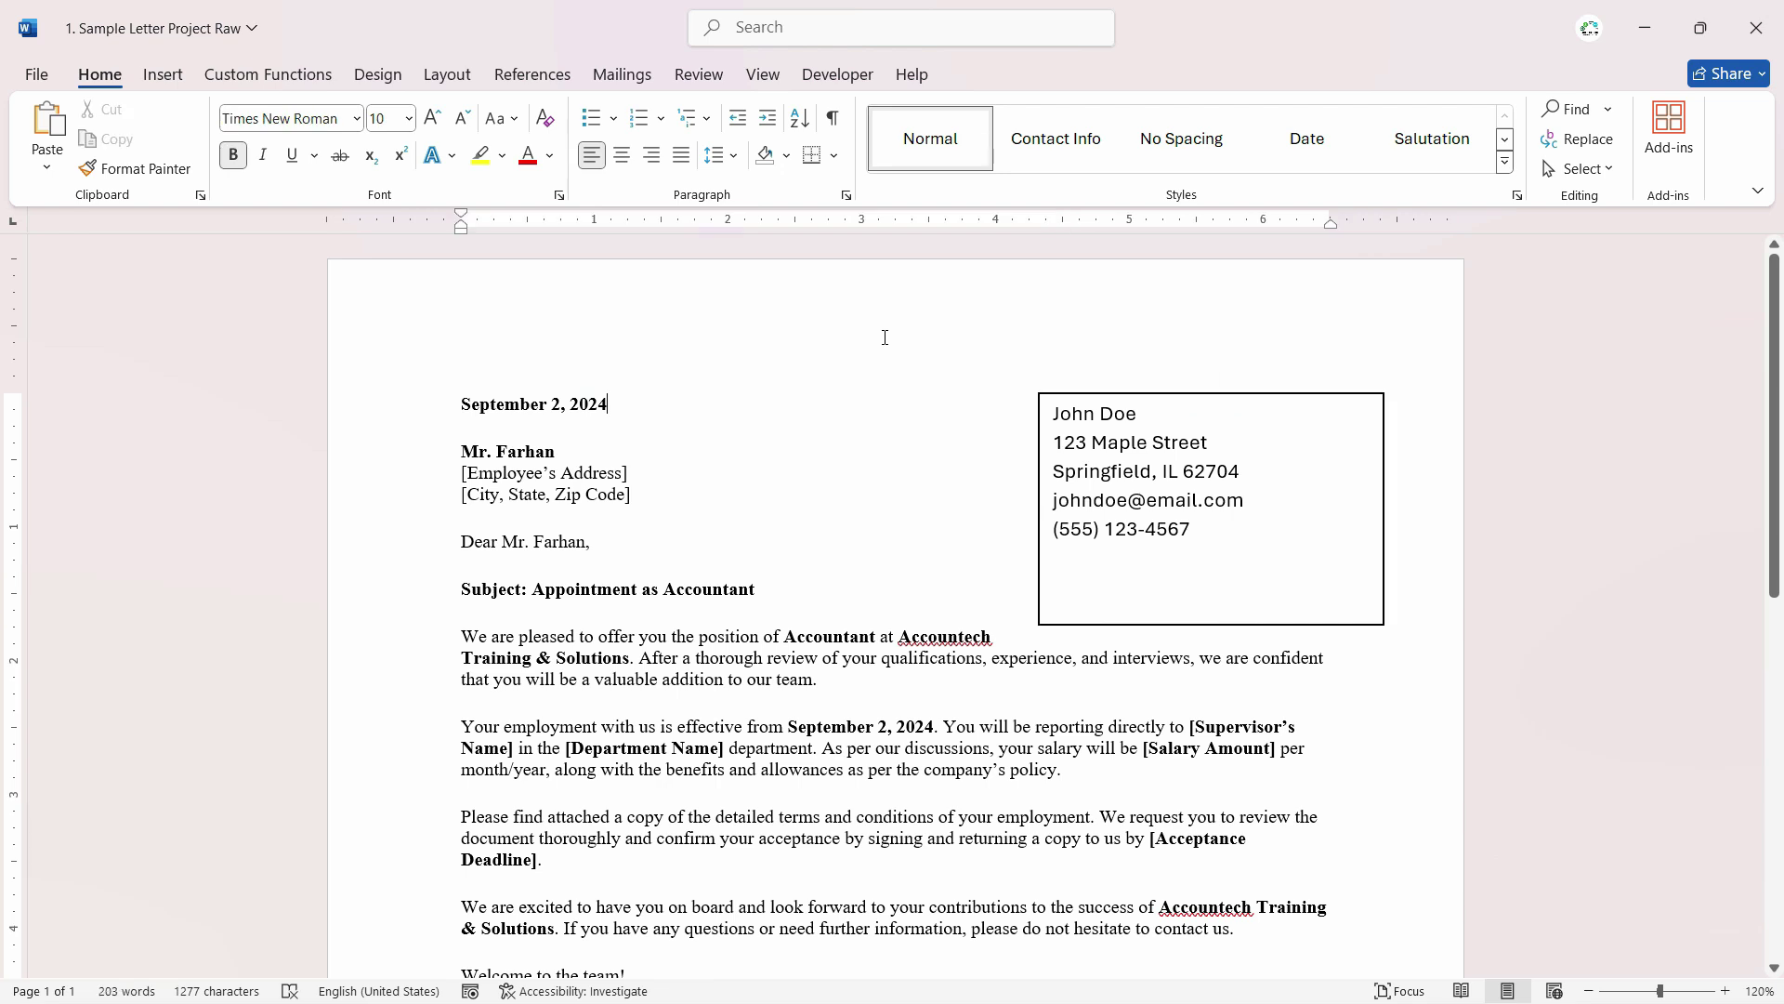
{"action": "left_click", "coordinate": [1173, 393]}
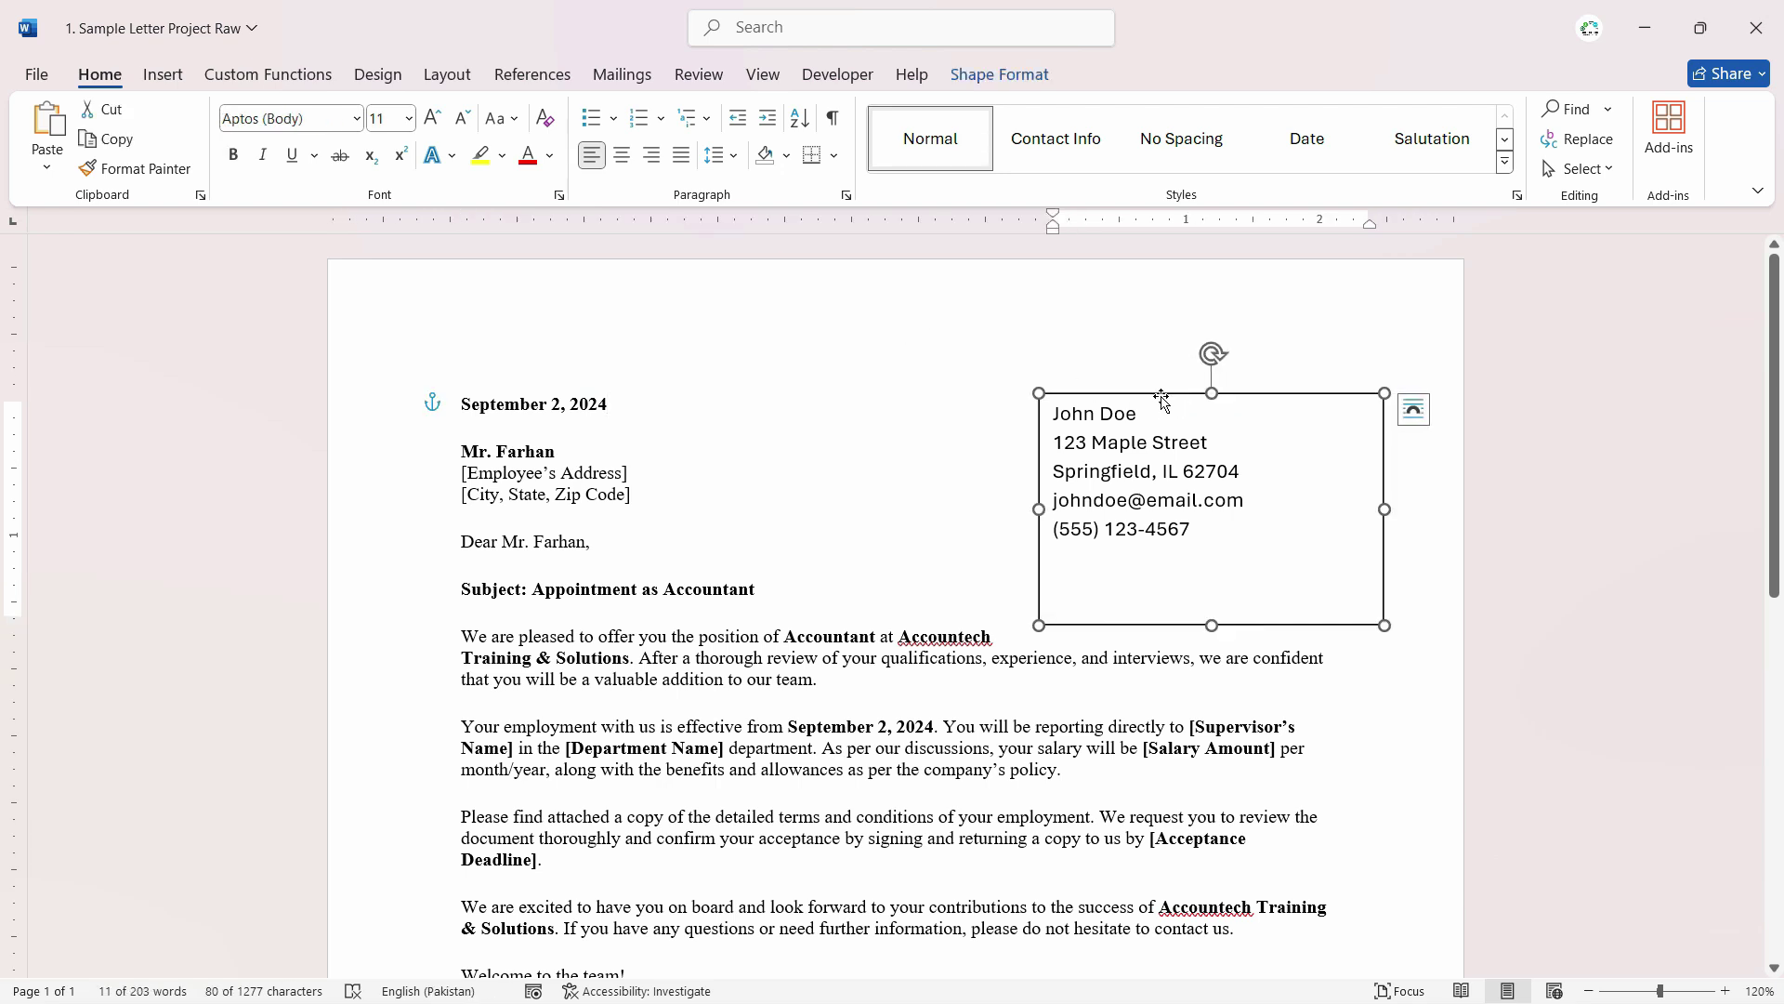
{"action": "left_click_drag", "start_coordinate": [1158, 393], "coordinate": [1106, 393]}
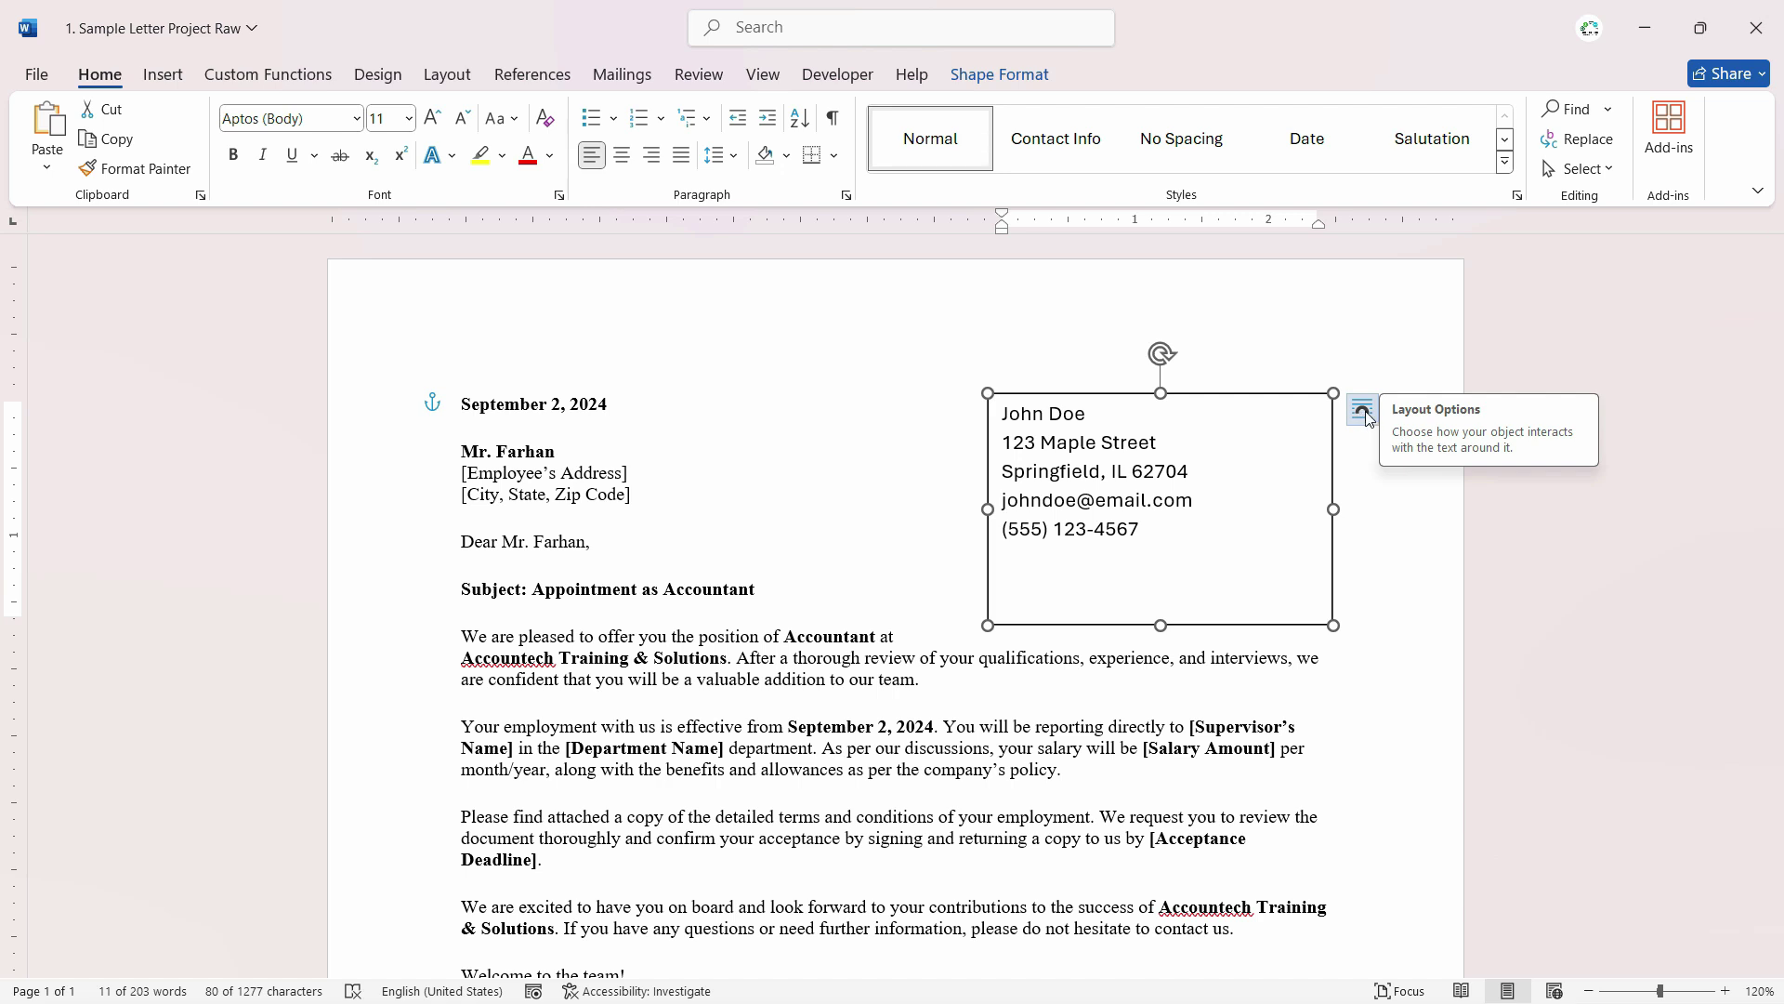
Set the text box to Fix position on page and move it into the page's upper-right corner, clear of the body text.
{"action": "left_click", "coordinate": [1363, 412]}
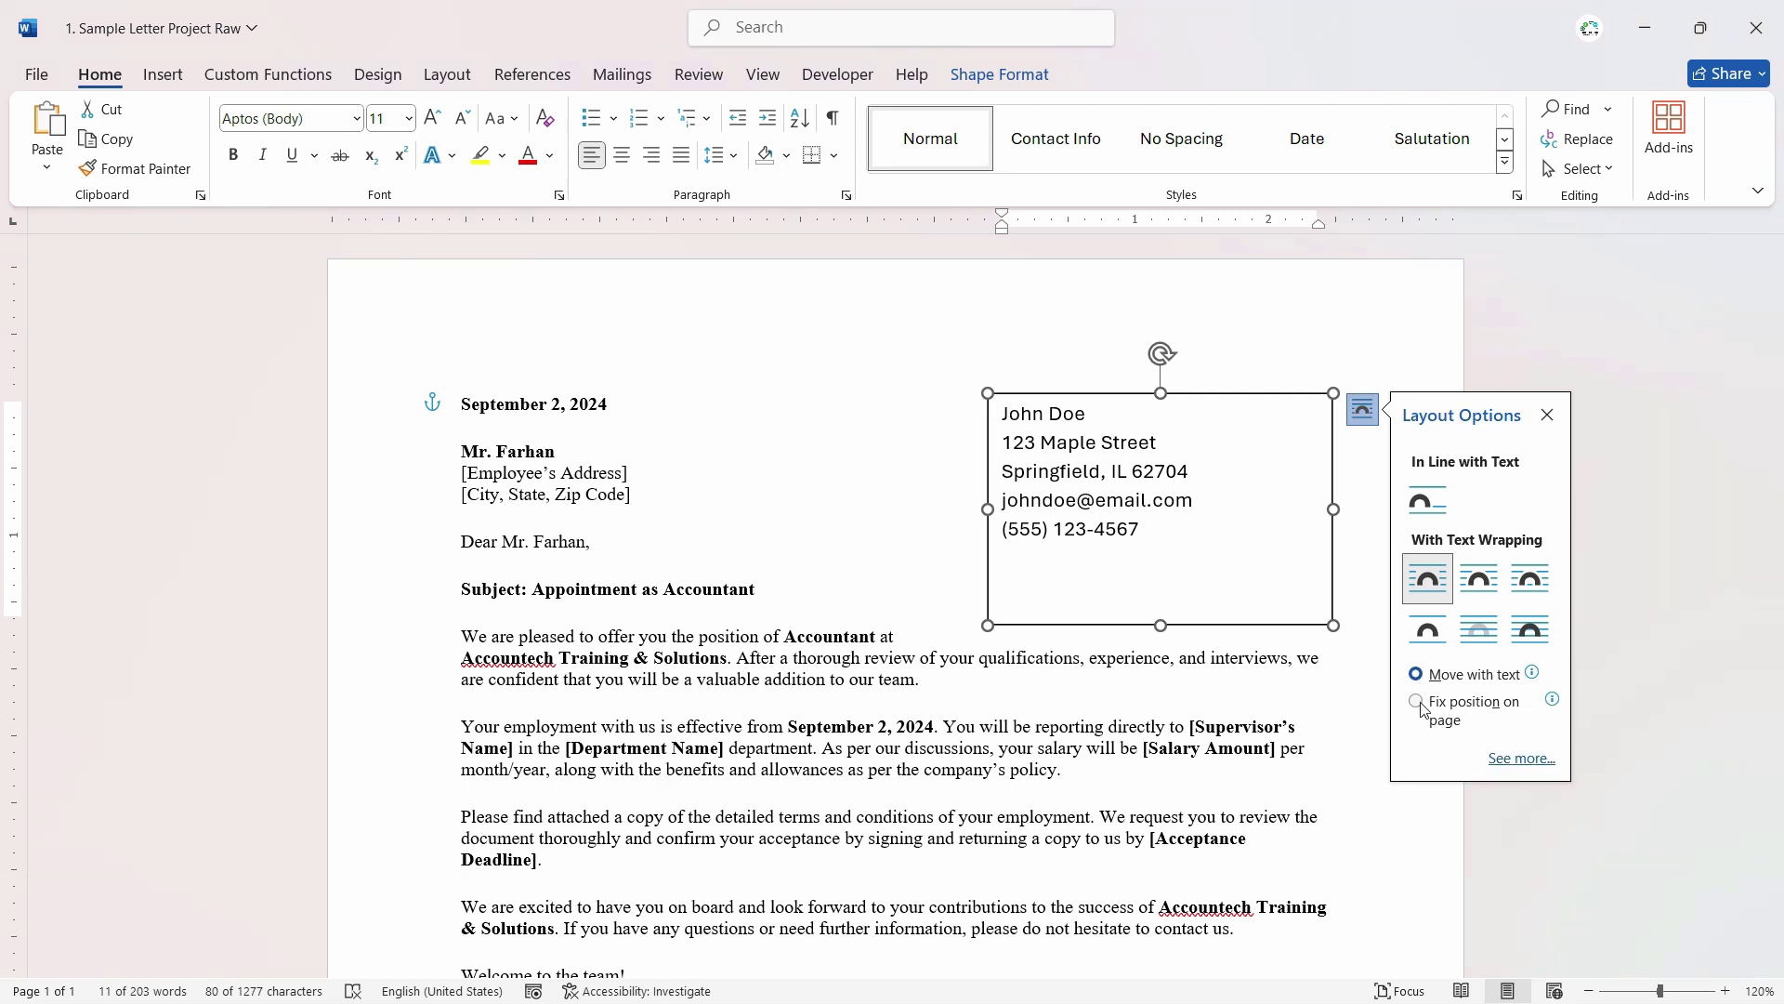
{"action": "left_click", "coordinate": [1418, 703]}
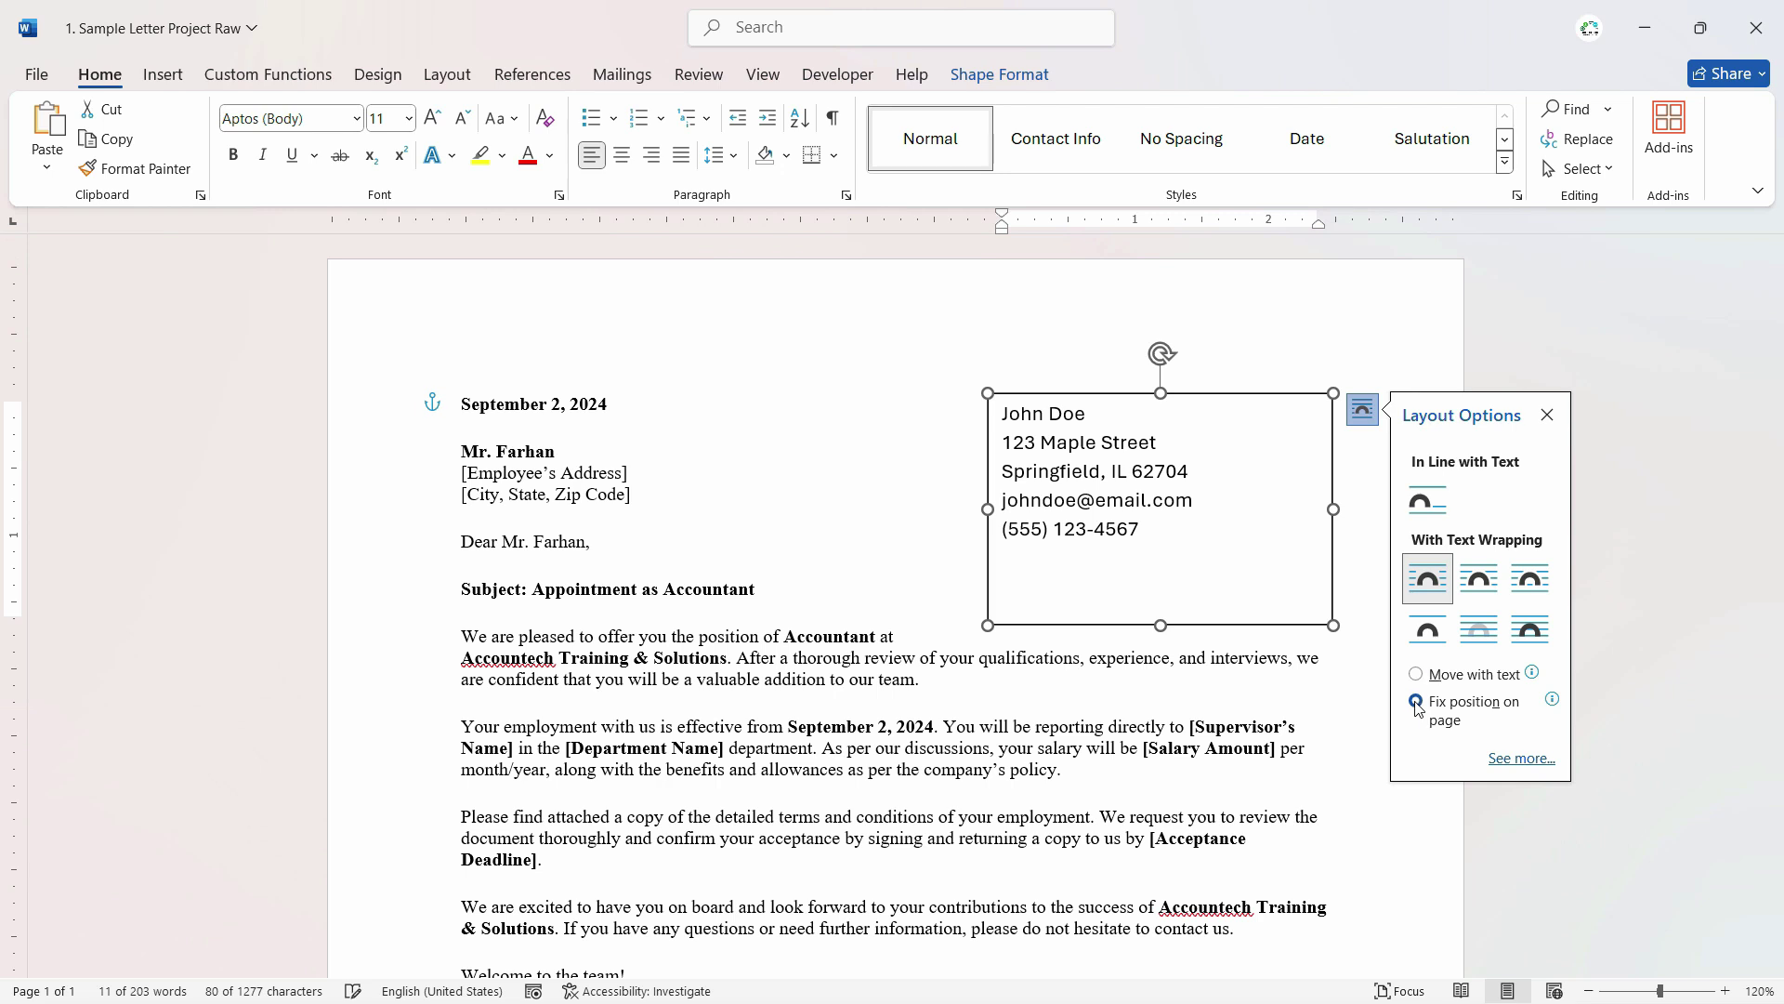
{"action": "left_click", "coordinate": [1283, 694]}
{"action": "left_click_drag", "start_coordinate": [1184, 385], "coordinate": [1269, 338]}
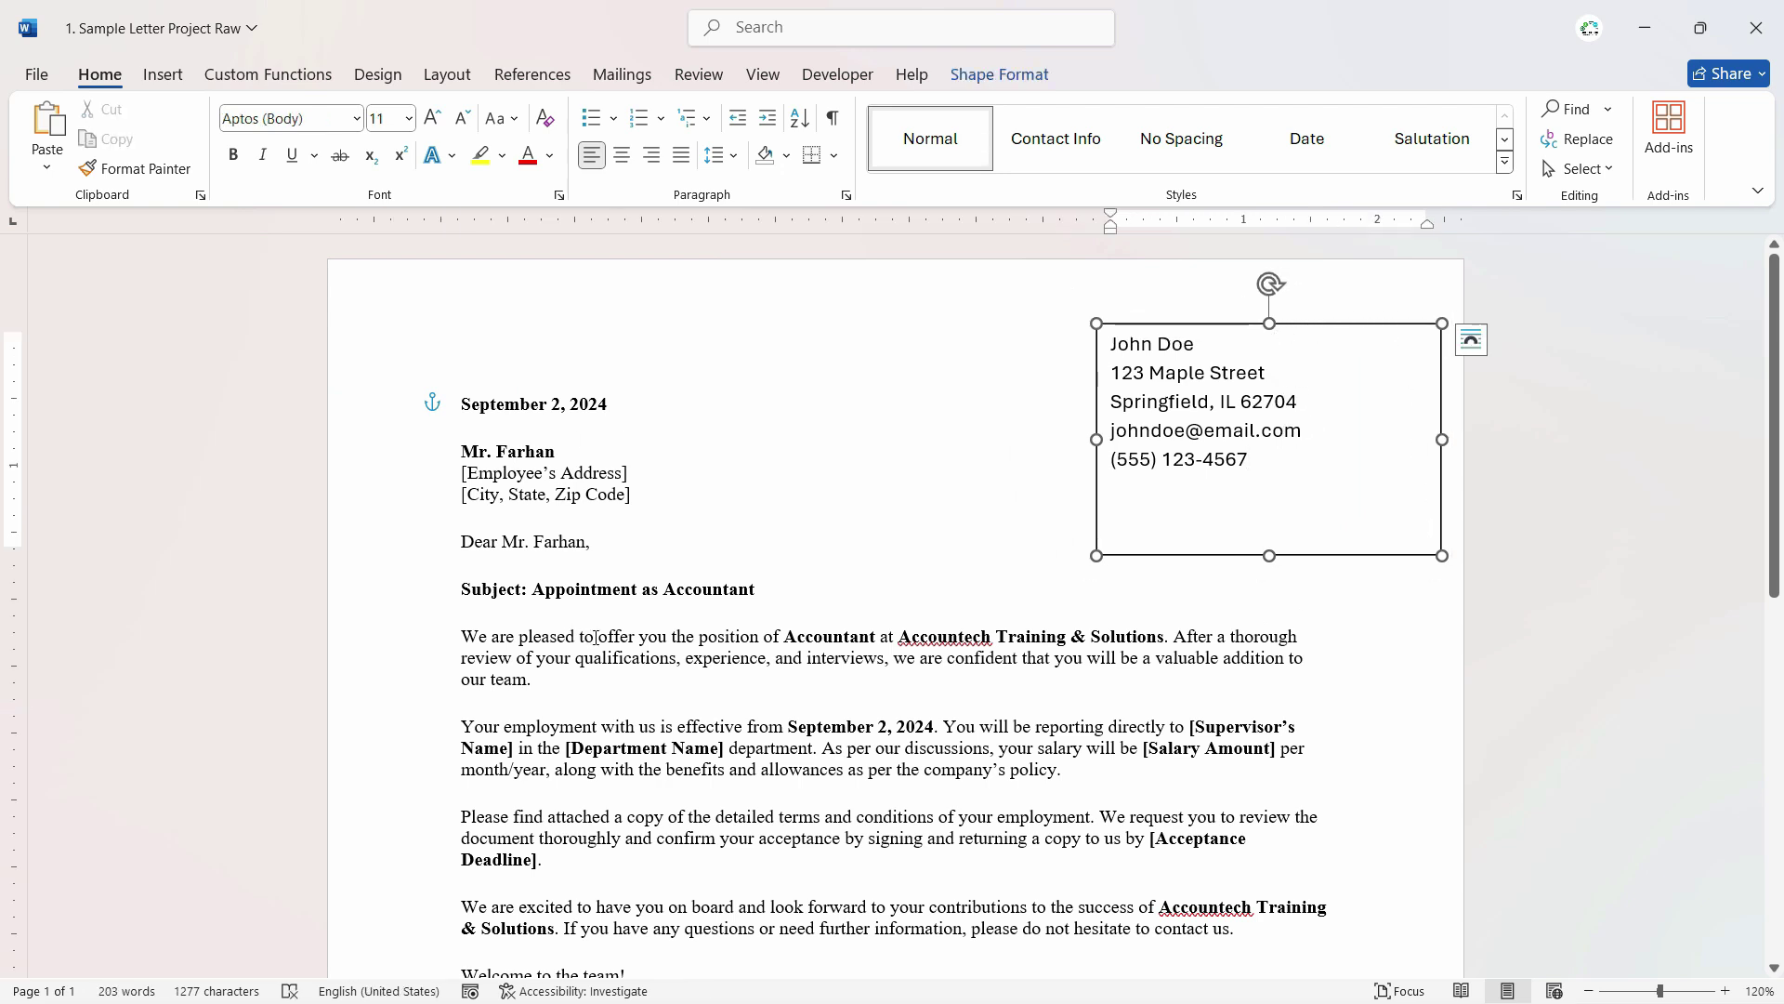
Try copying the first body paragraph's formatting onto the sender contact block with Format Painter, and undo it.
{"action": "left_click_drag", "start_coordinate": [595, 637], "coordinate": [527, 641]}
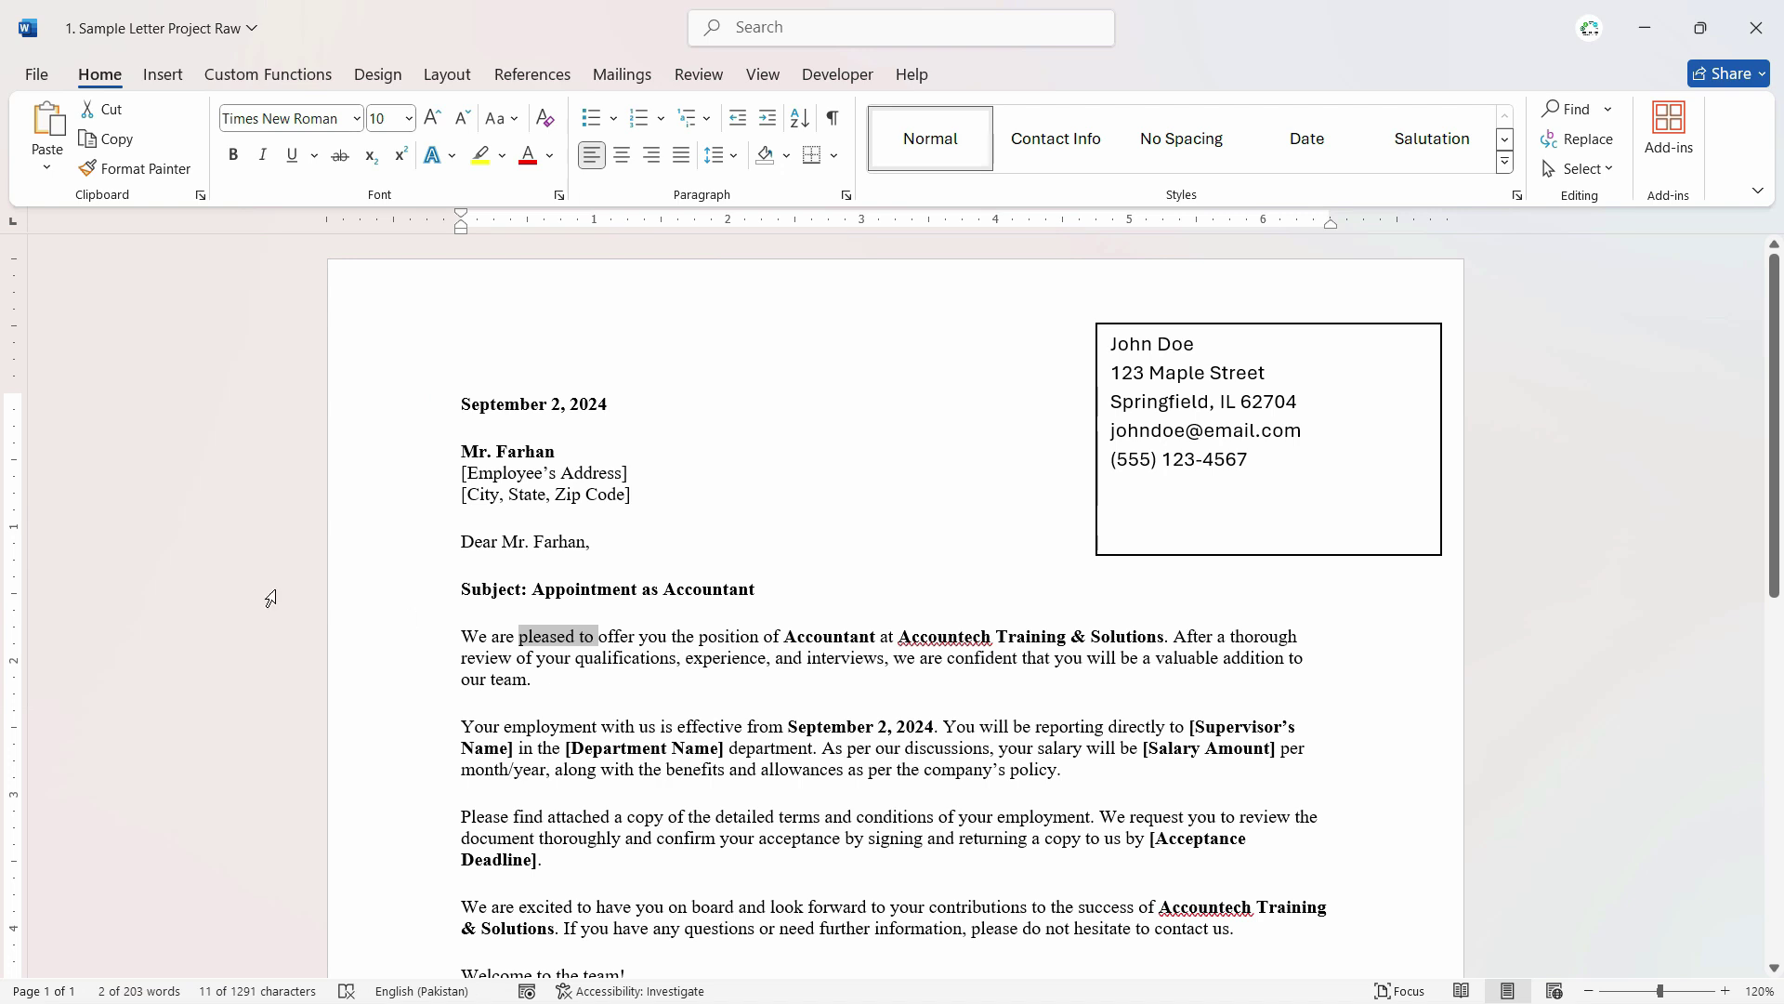
{"action": "left_click", "coordinate": [136, 171]}
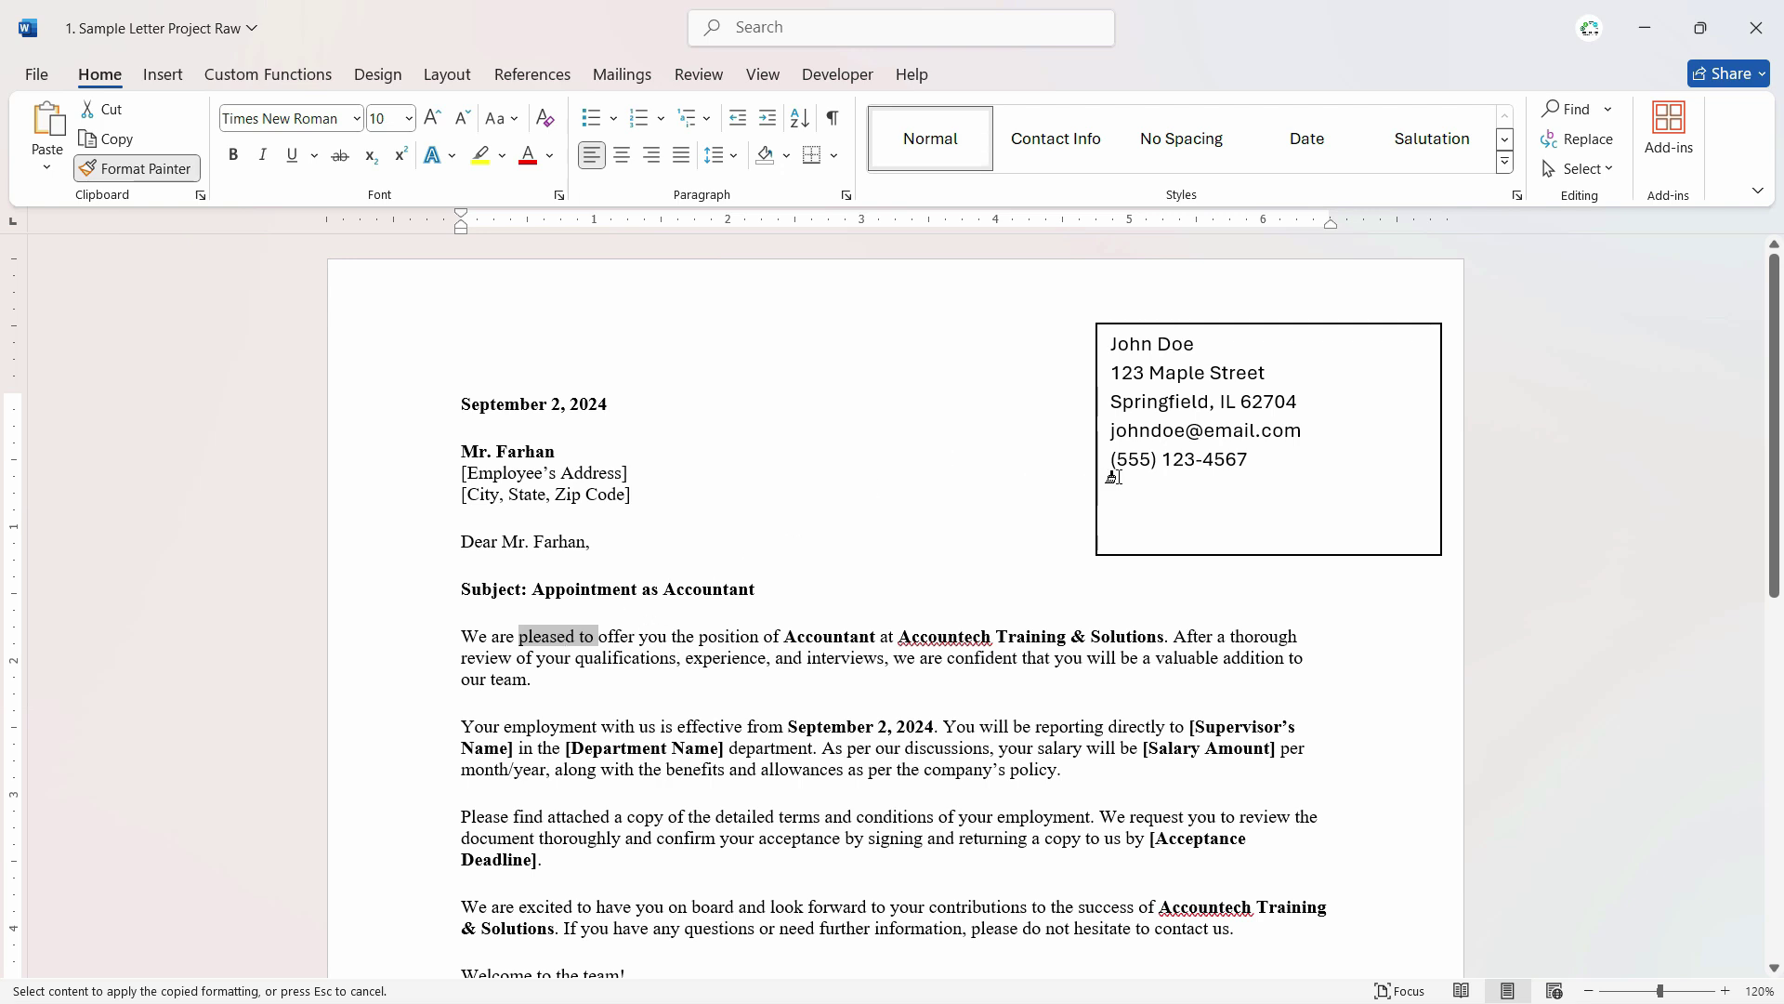
{"action": "mouse_move", "coordinate": [1245, 465]}
{"action": "left_mouse_down"}
{"action": "mouse_move", "coordinate": [1119, 400]}
{"action": "mouse_move", "coordinate": [1120, 344]}
{"action": "left_mouse_up"}
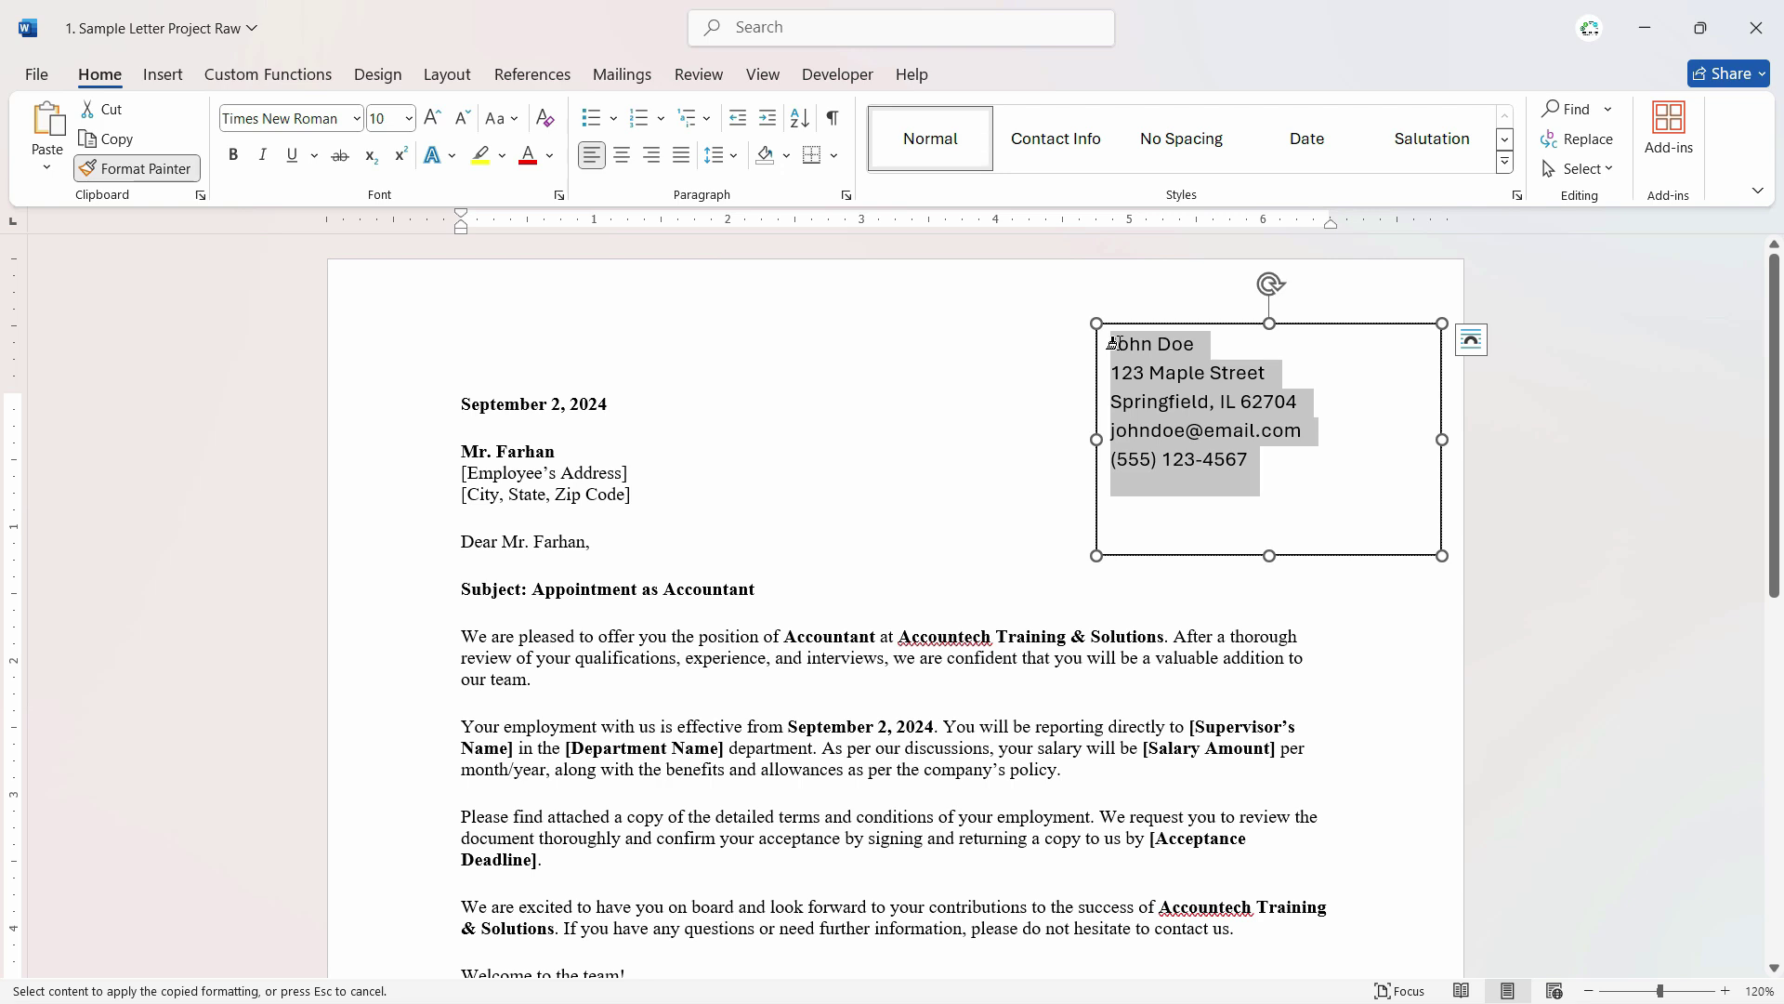
{"action": "left_click_drag", "start_coordinate": [1113, 343], "coordinate": [1112, 344]}
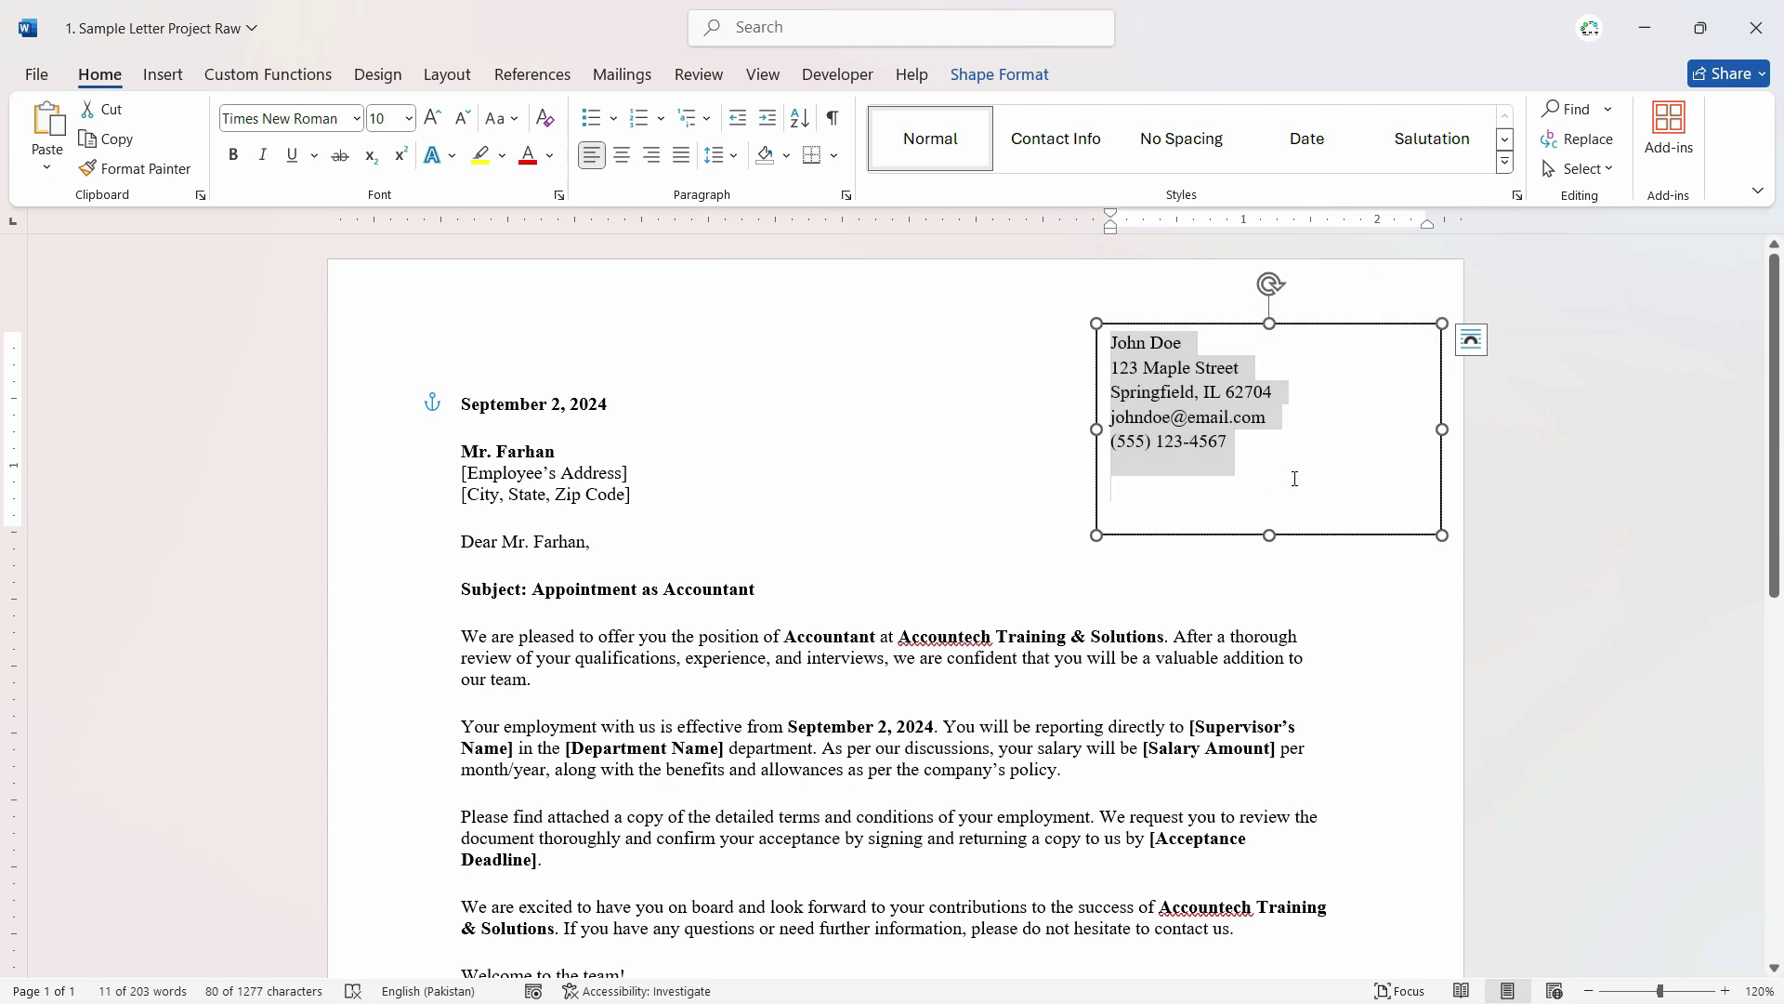
{"action": "left_click", "coordinate": [1215, 487]}
{"action": "key", "text": "ctrl+z"}
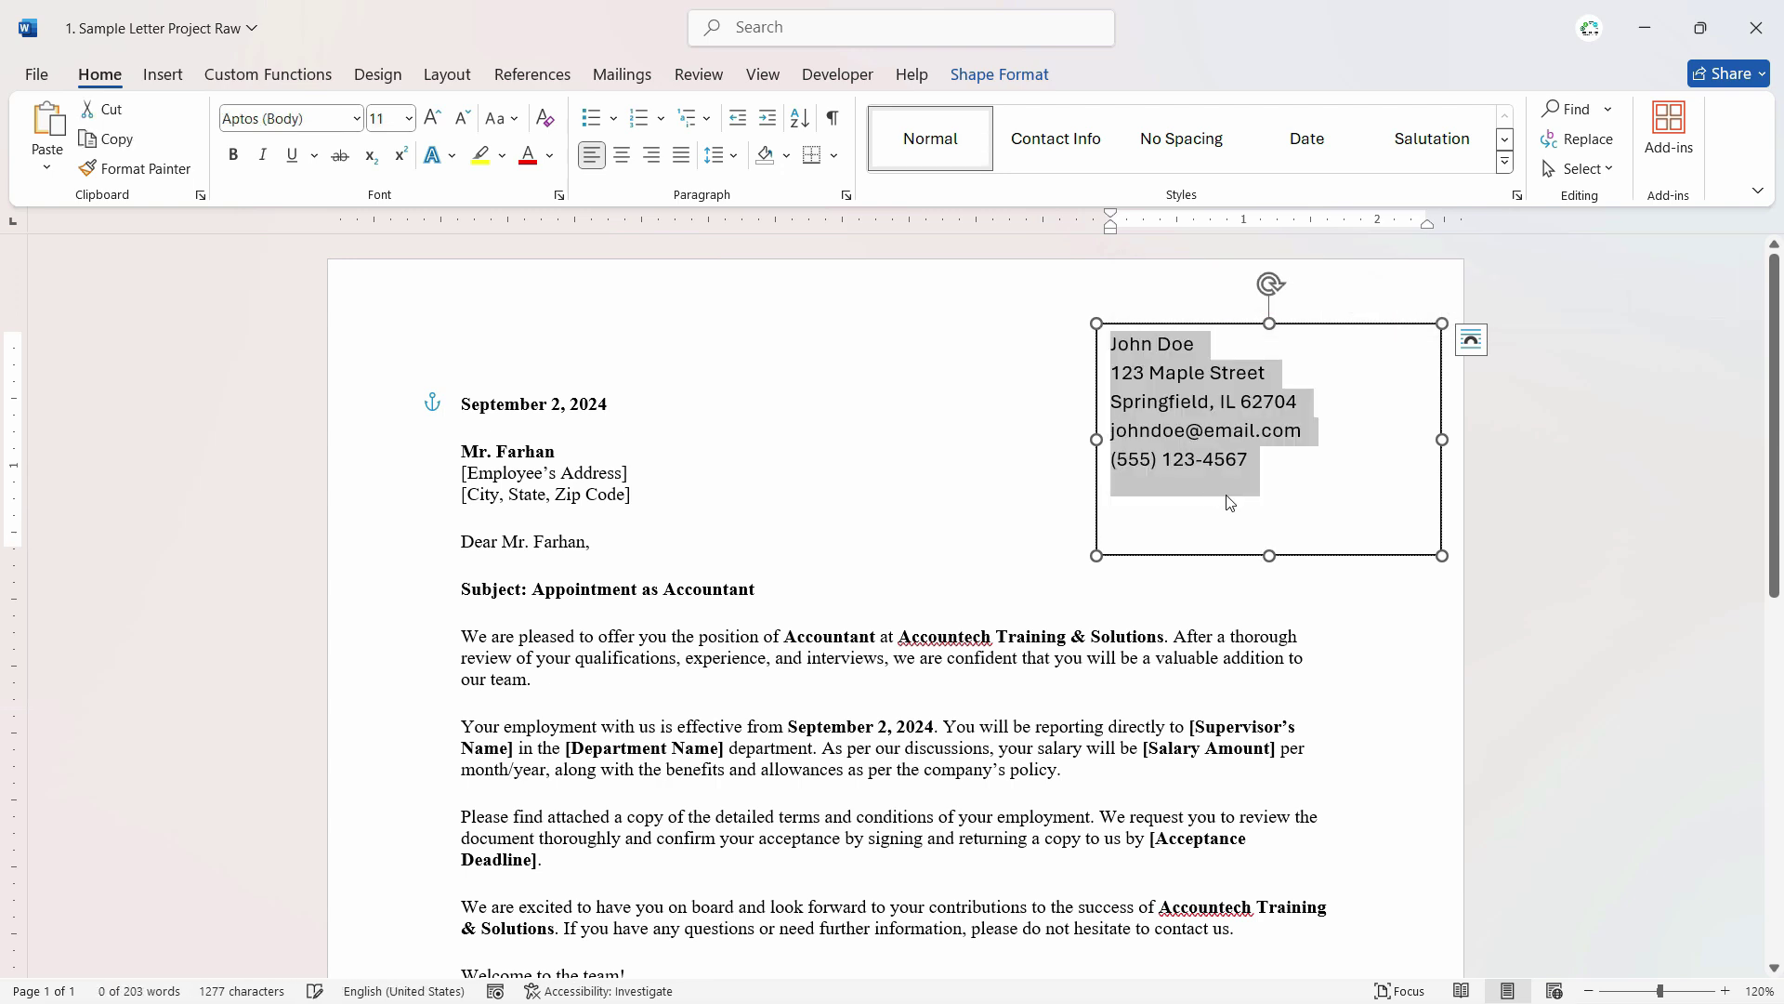
Copy the formatting of a word in the first body paragraph onto the whole sender contact block with Format Painter.
{"action": "left_click", "coordinate": [651, 653]}
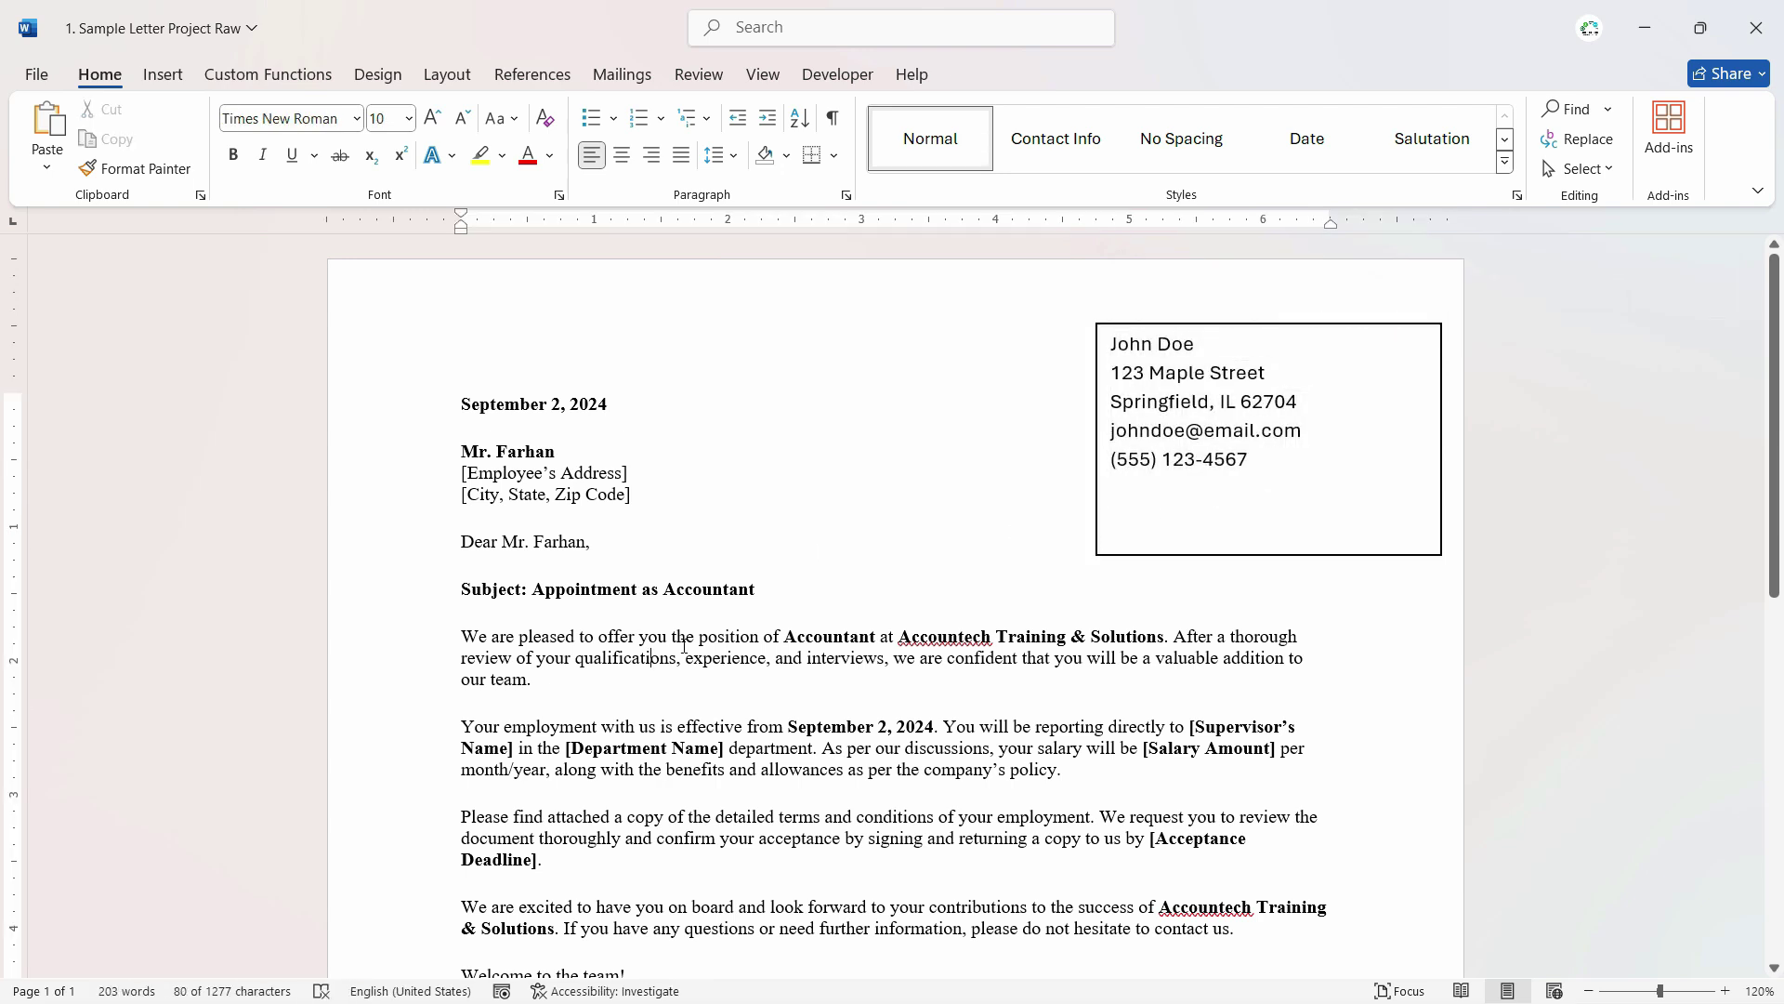
{"action": "double_click", "coordinate": [648, 643]}
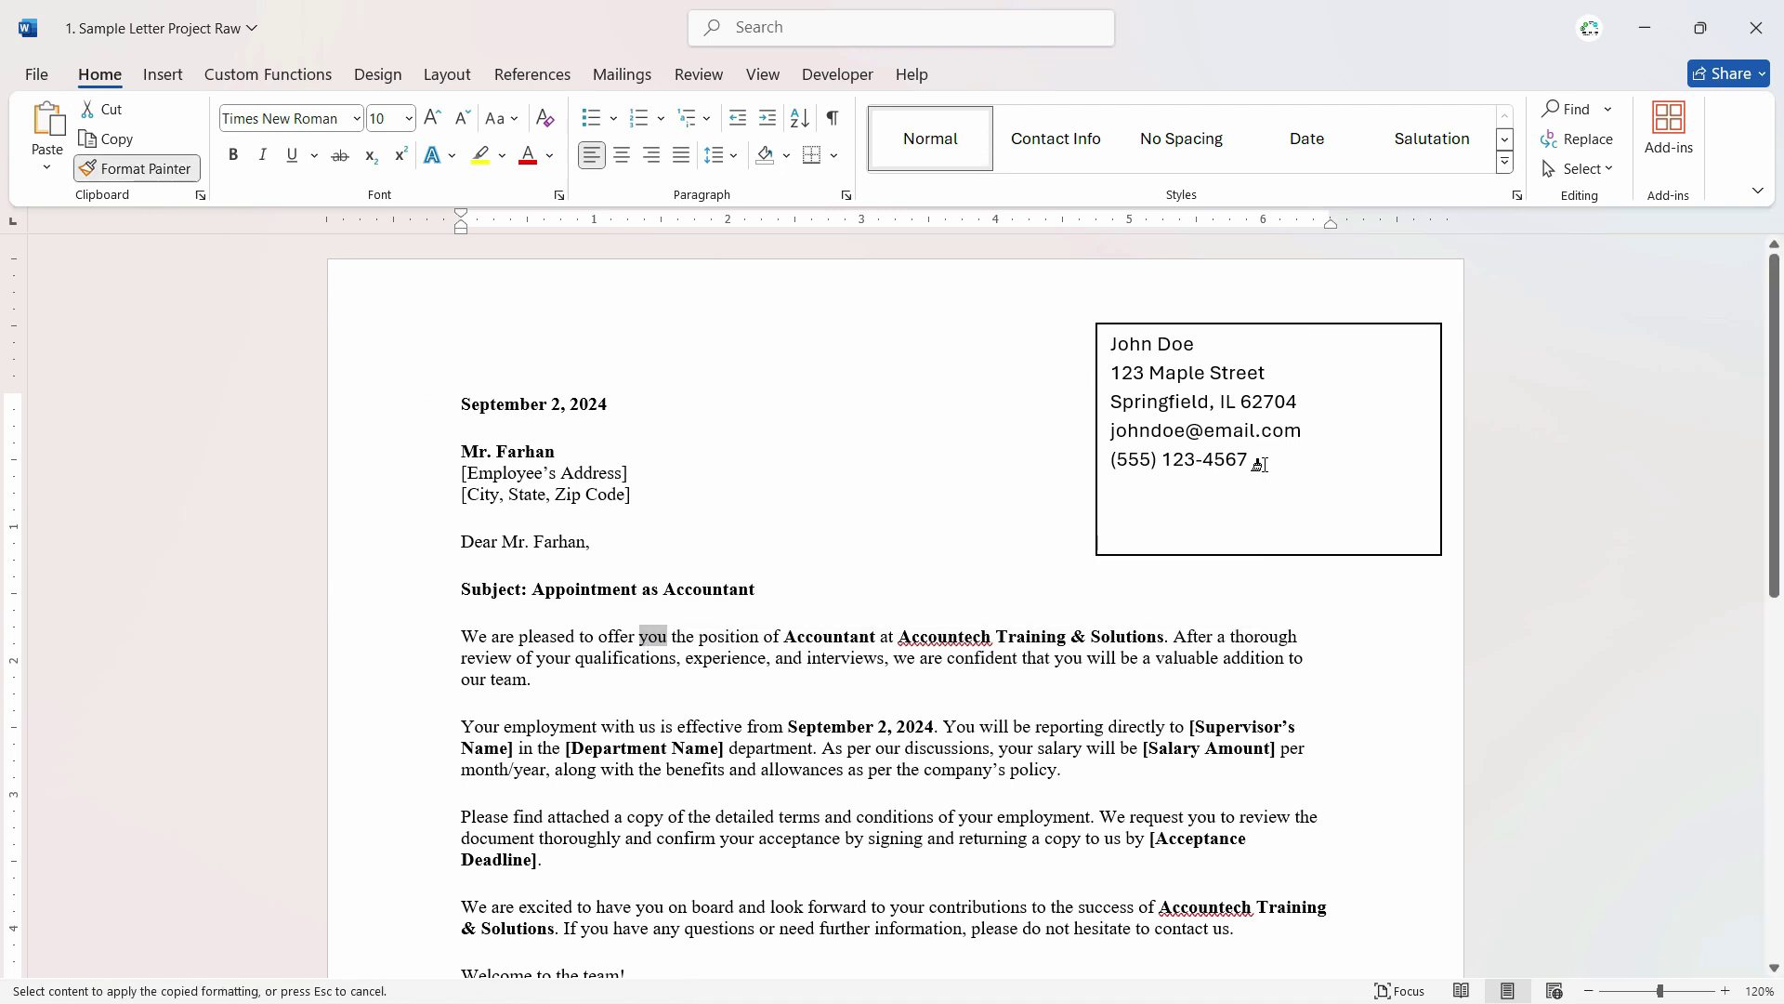
{"action": "mouse_move", "coordinate": [1259, 463]}
{"action": "left_mouse_down"}
{"action": "mouse_move", "coordinate": [1115, 399]}
{"action": "mouse_move", "coordinate": [1104, 341]}
{"action": "left_mouse_up"}
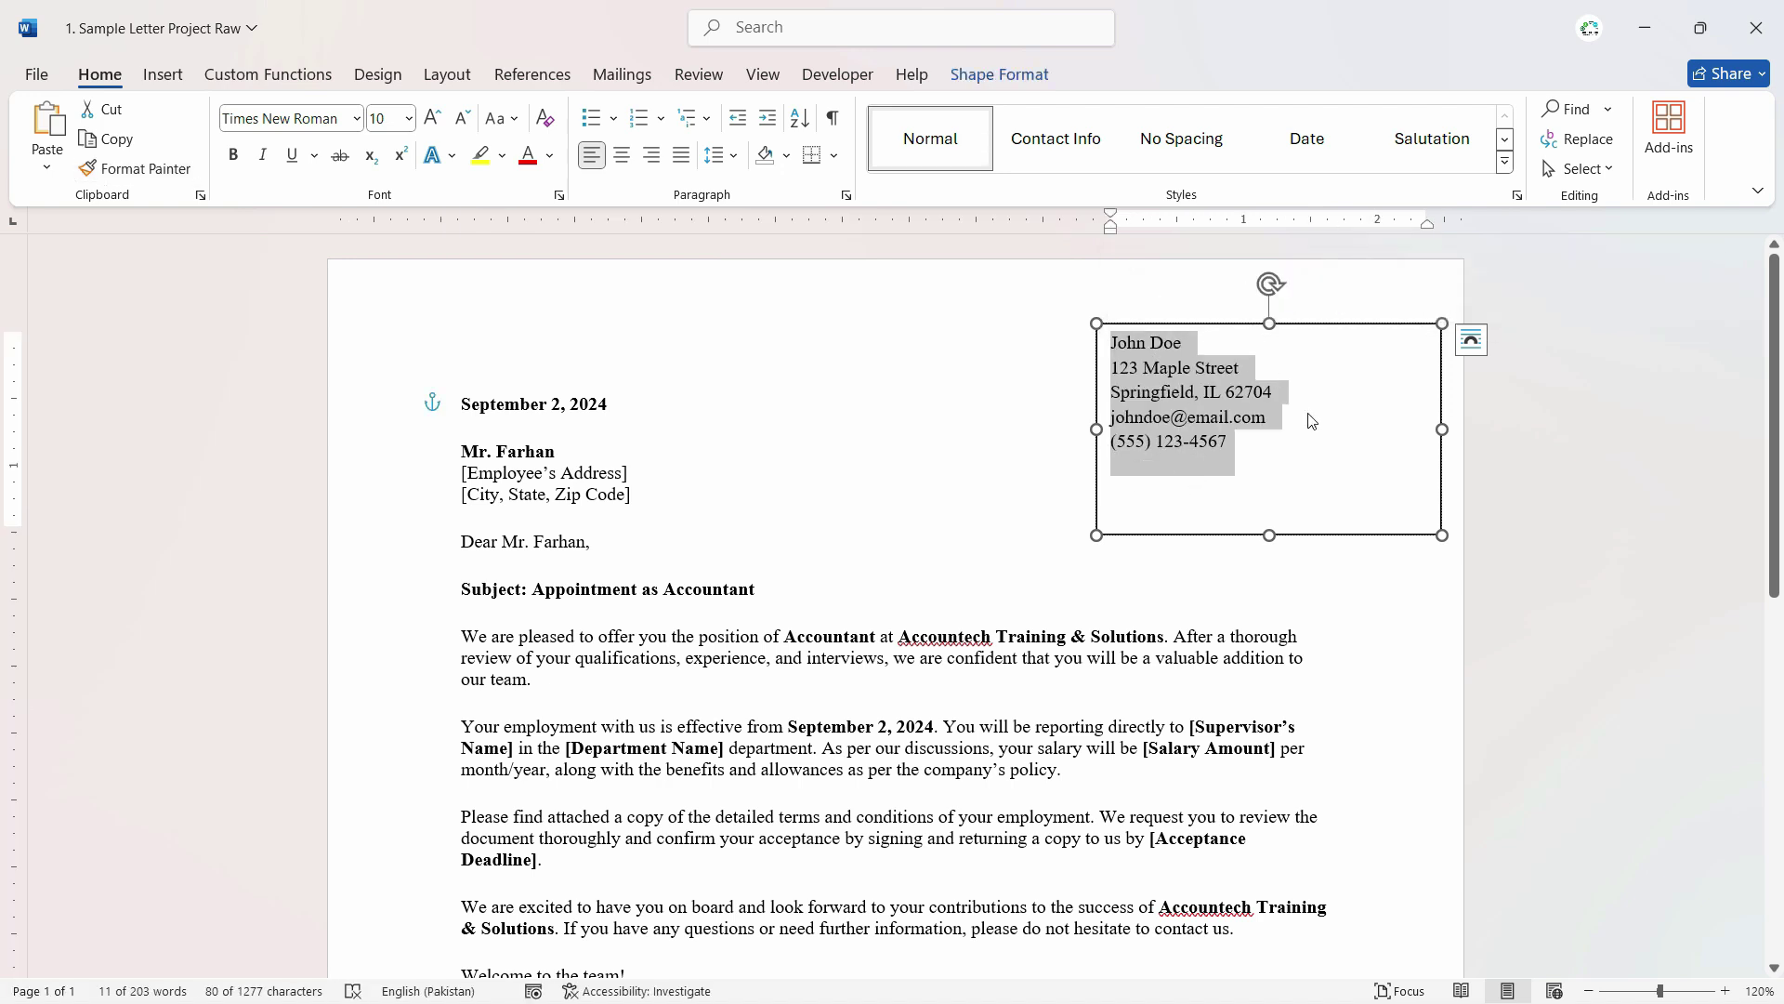
{"action": "left_click", "coordinate": [1262, 491]}
{"action": "left_click", "coordinate": [1004, 427]}
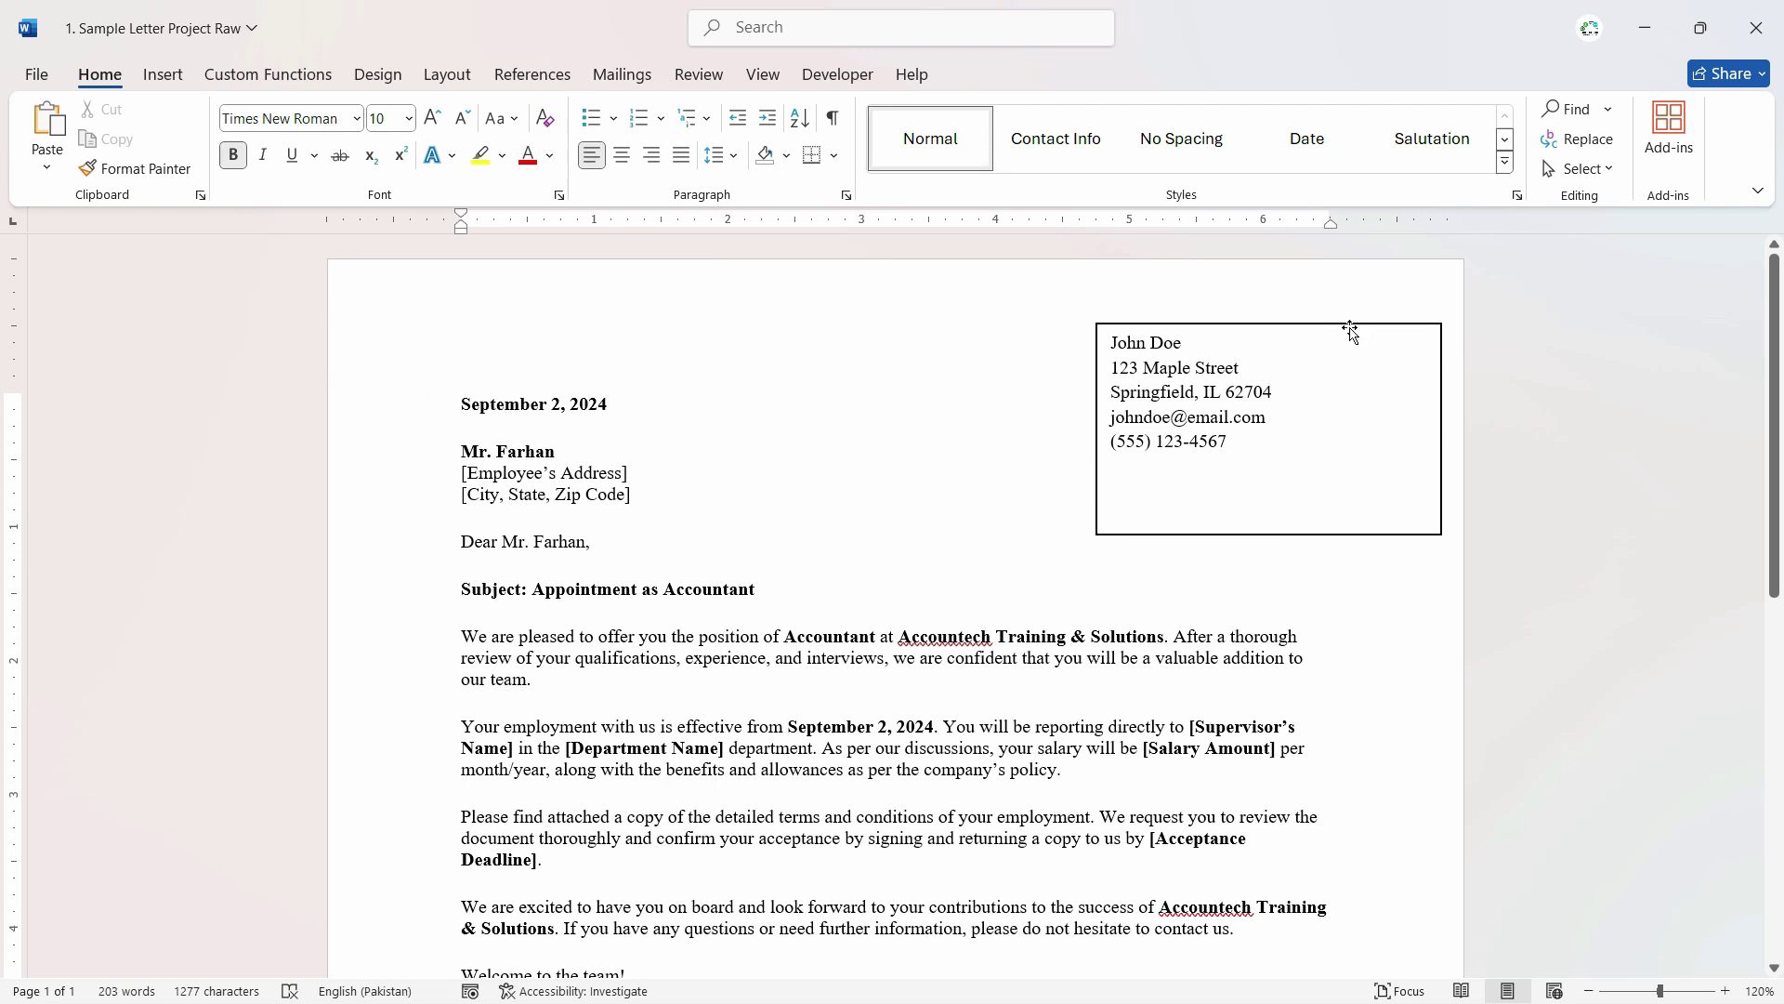
Lower the contact text box slightly toward the date line and set its shape outline to No Outline.
{"action": "left_click_drag", "start_coordinate": [1351, 329], "coordinate": [1342, 366]}
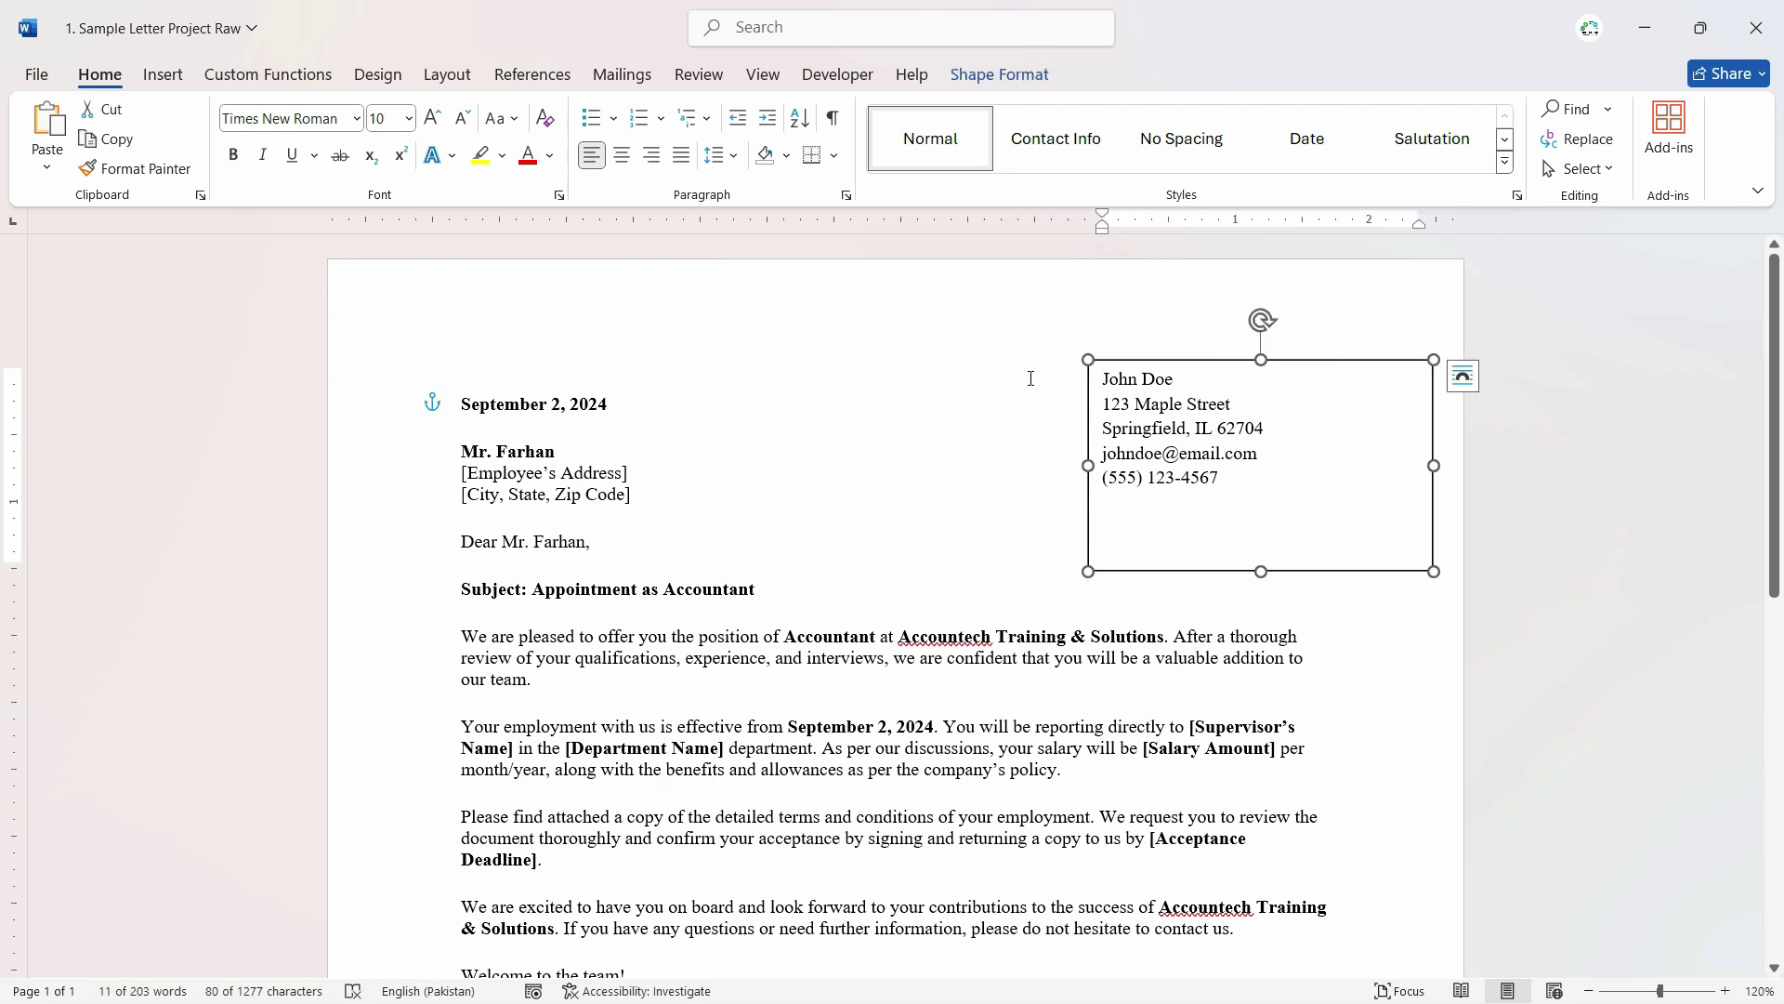
{"action": "left_click", "coordinate": [1030, 443]}
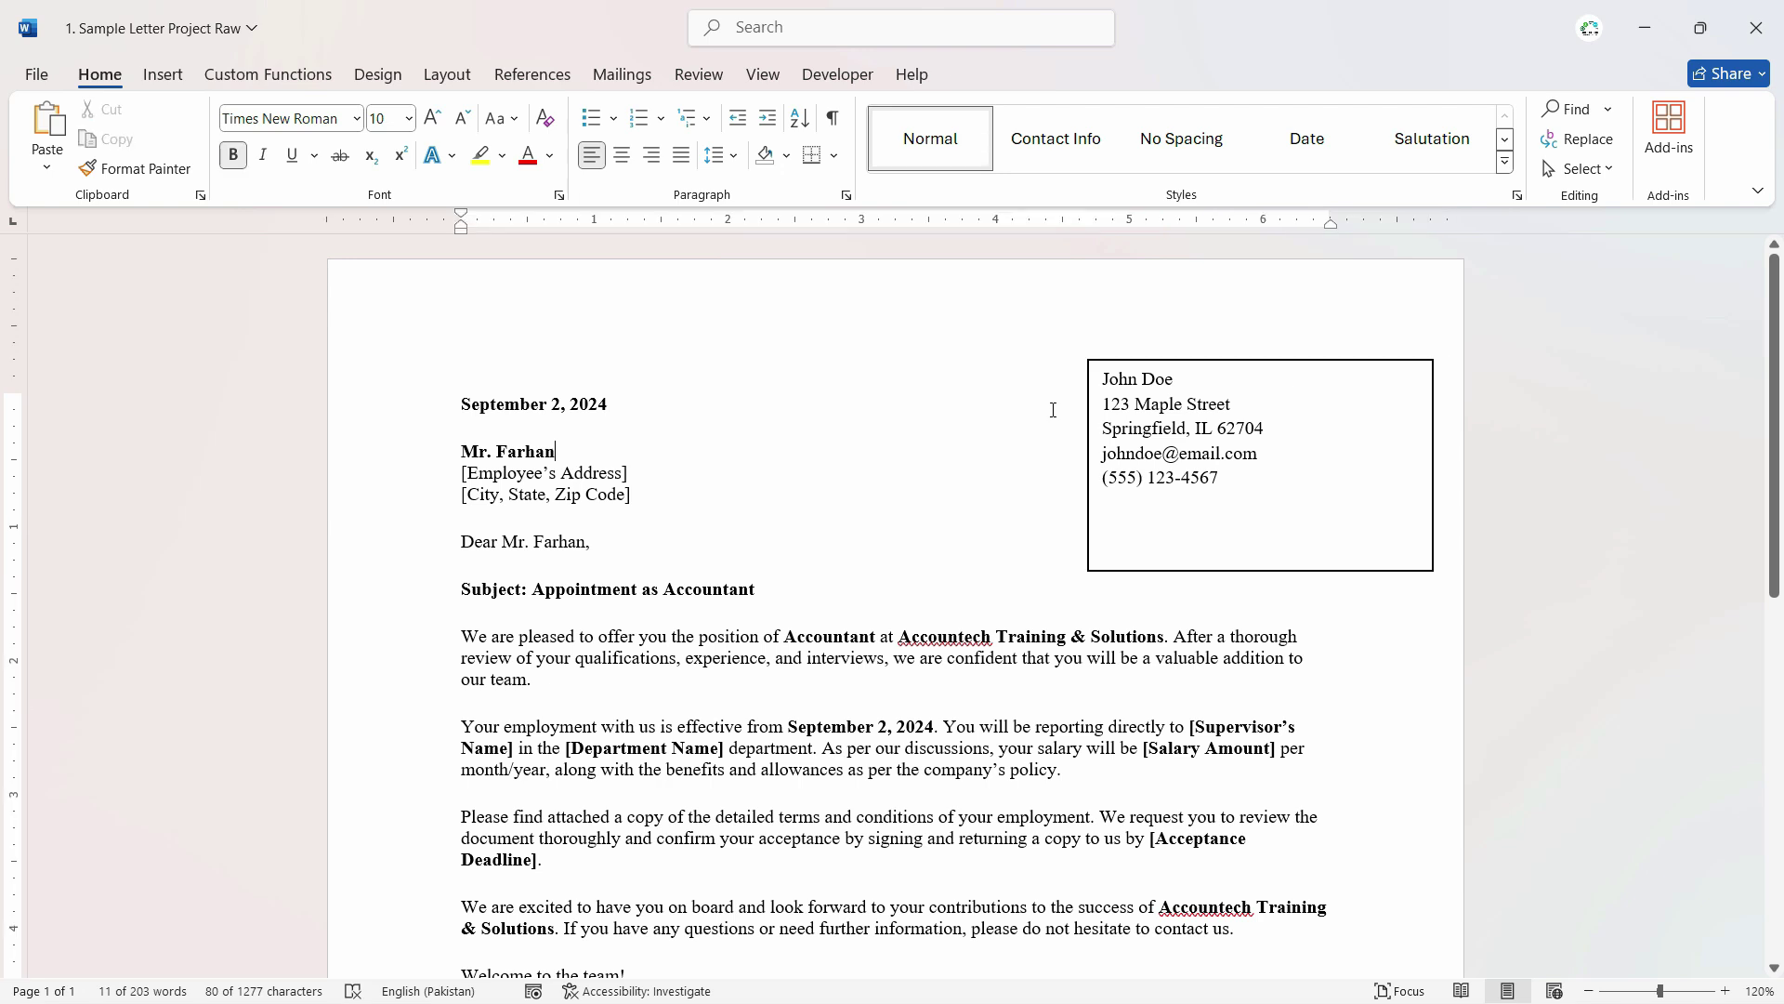
{"action": "left_click", "coordinate": [1222, 362]}
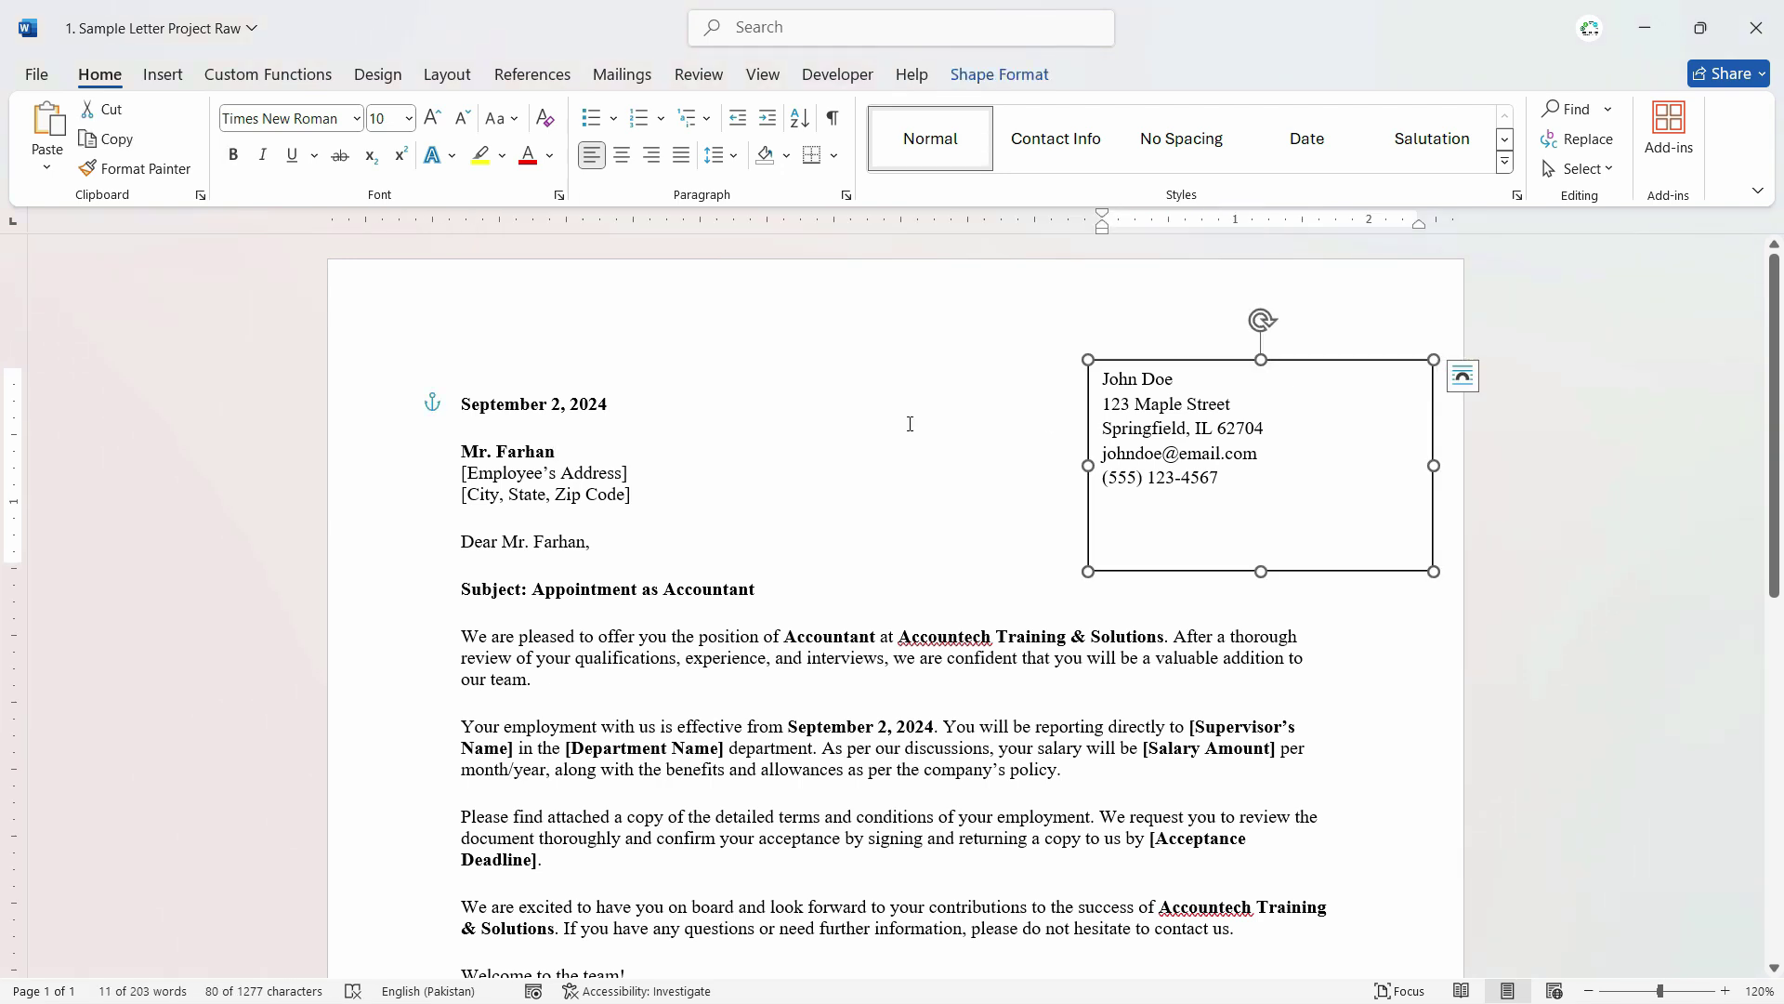
{"action": "left_click", "coordinate": [1007, 83]}
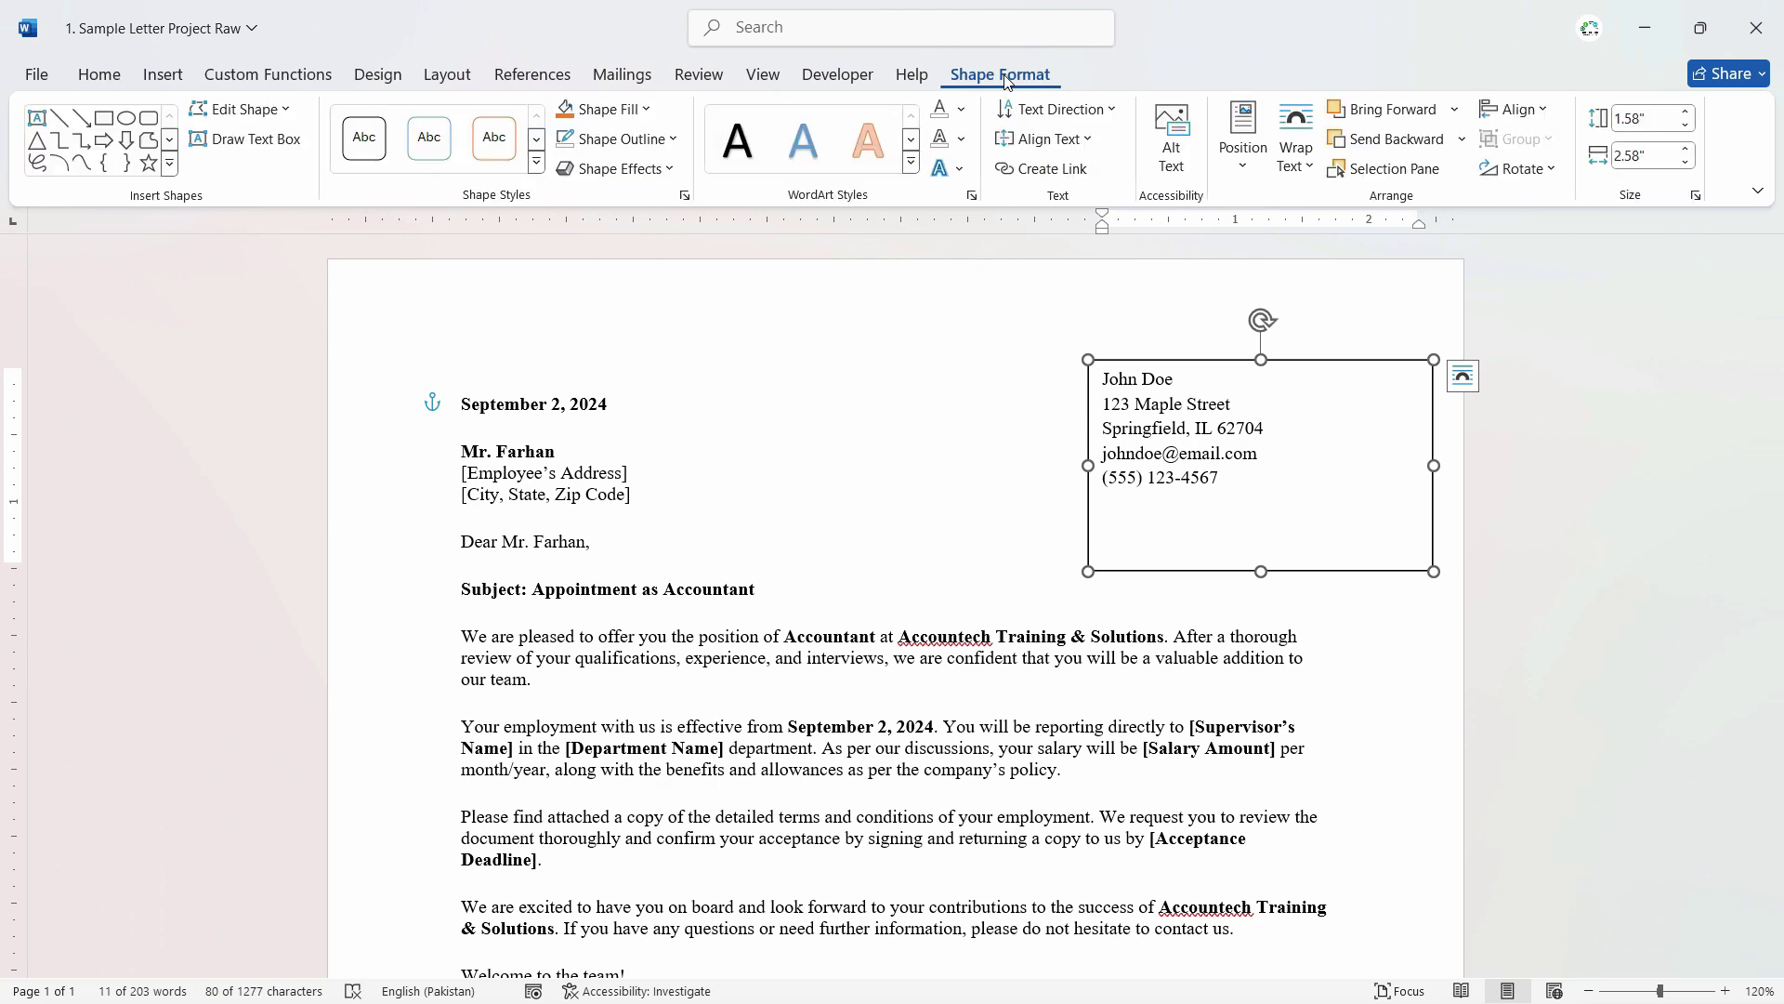
{"action": "left_click", "coordinate": [621, 139]}
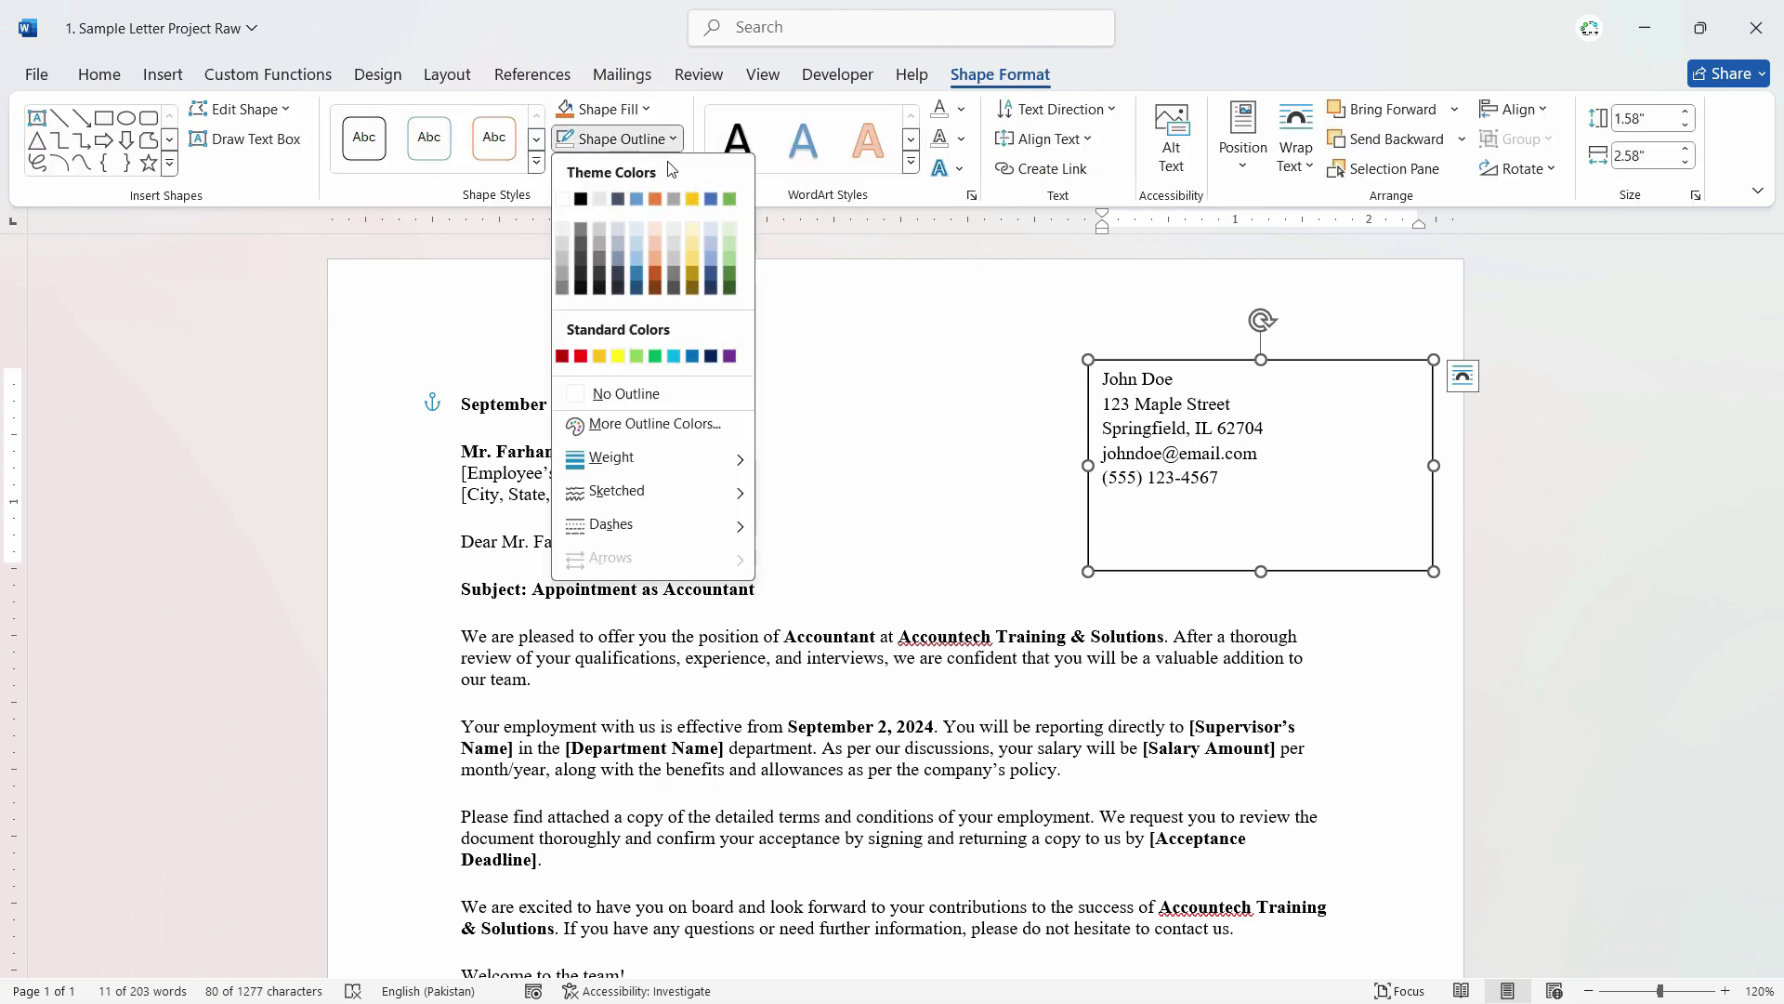
{"action": "left_click", "coordinate": [656, 401]}
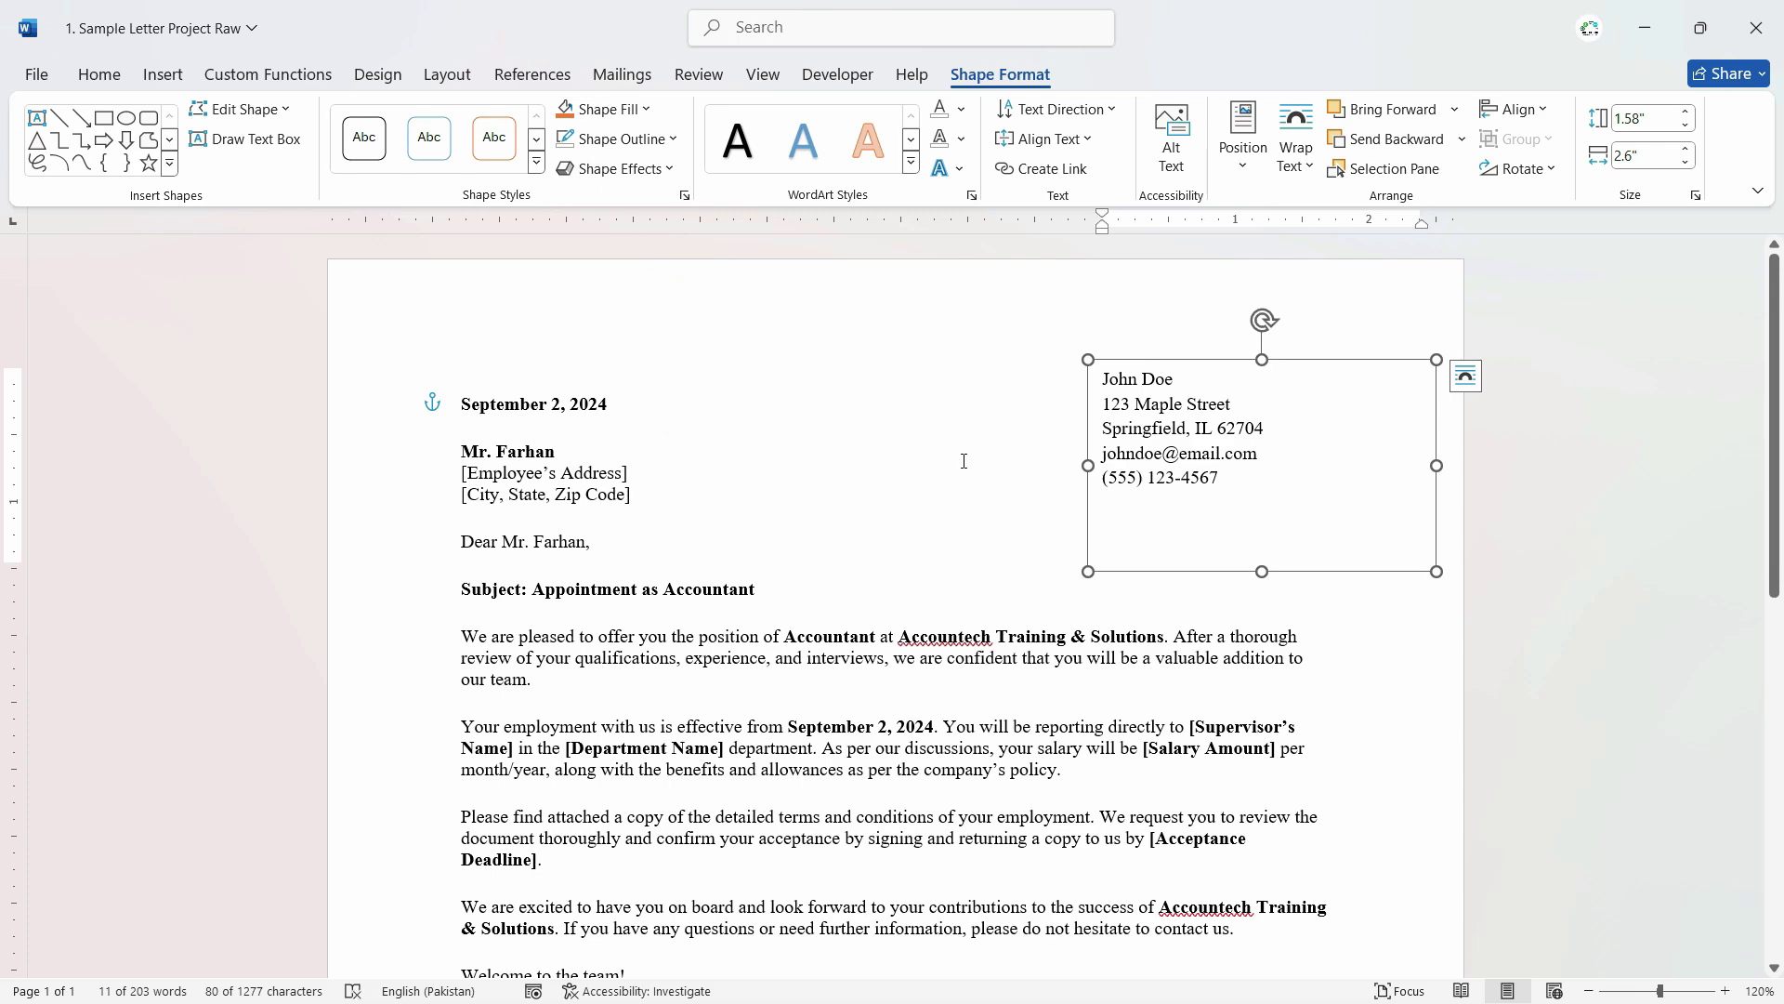
{"action": "left_click", "coordinate": [1301, 458]}
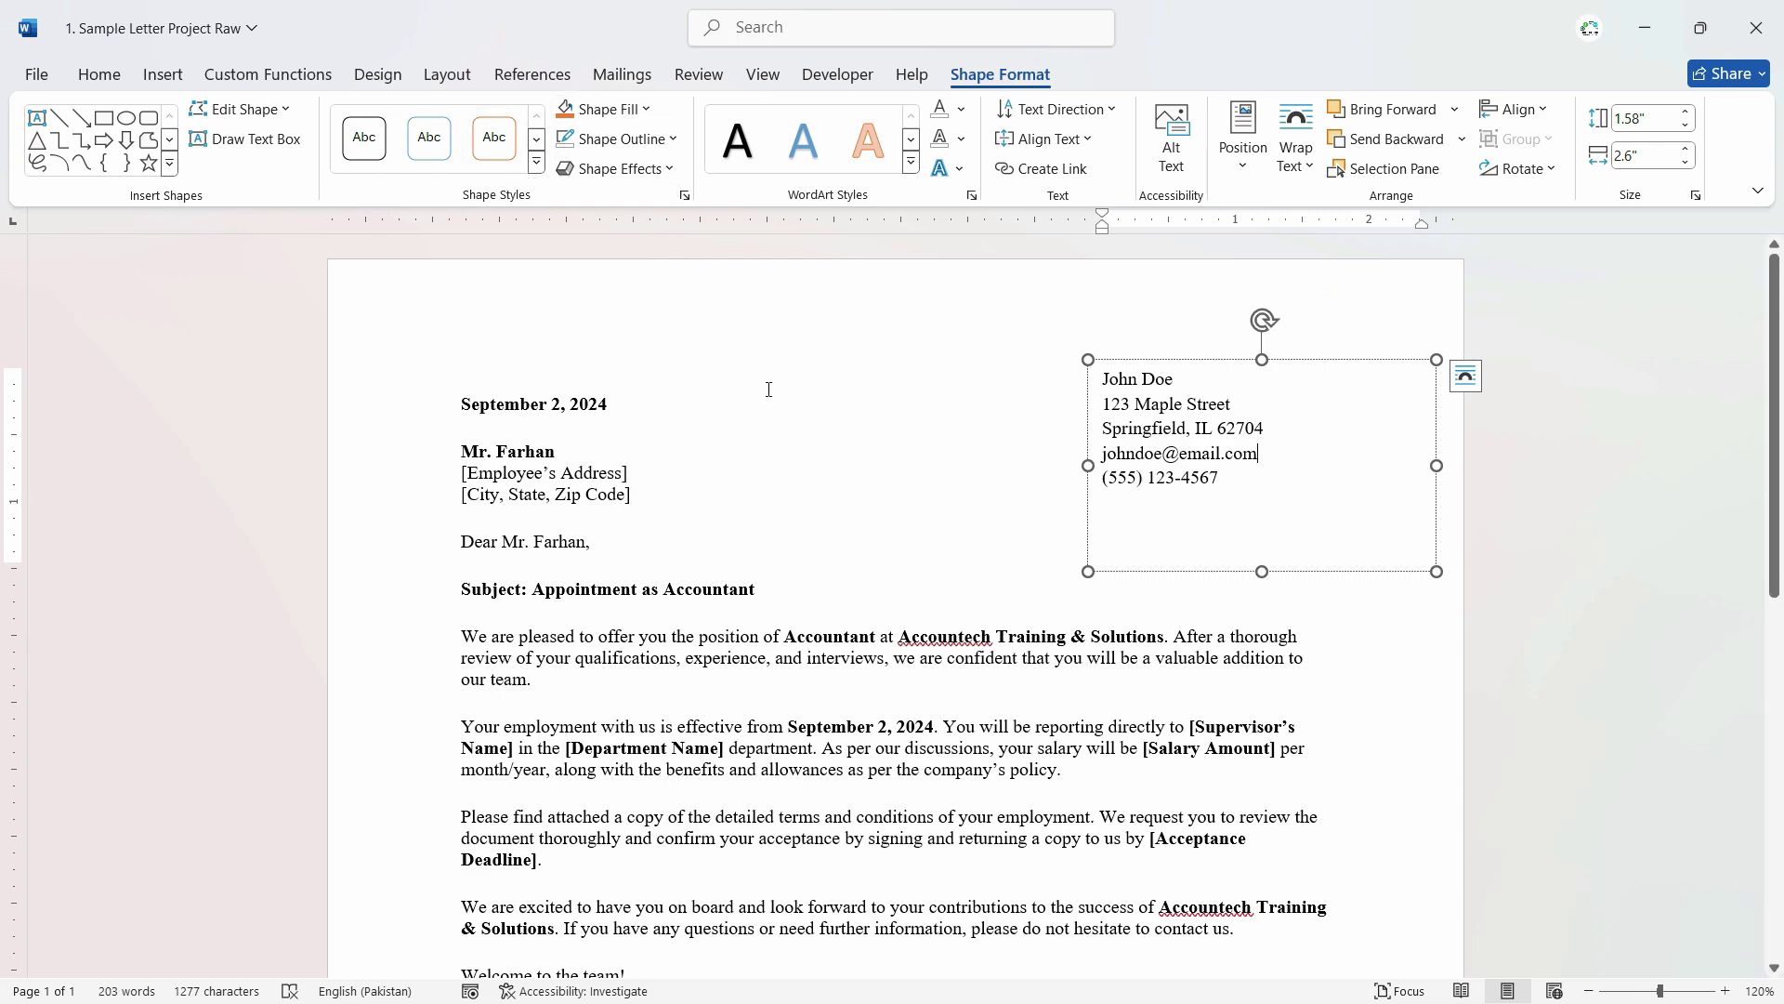
{"action": "left_click", "coordinate": [961, 440]}
Move the text box down and toward the page's right edge so the contact block starts about level with the date.
{"action": "left_click", "coordinate": [1201, 378]}
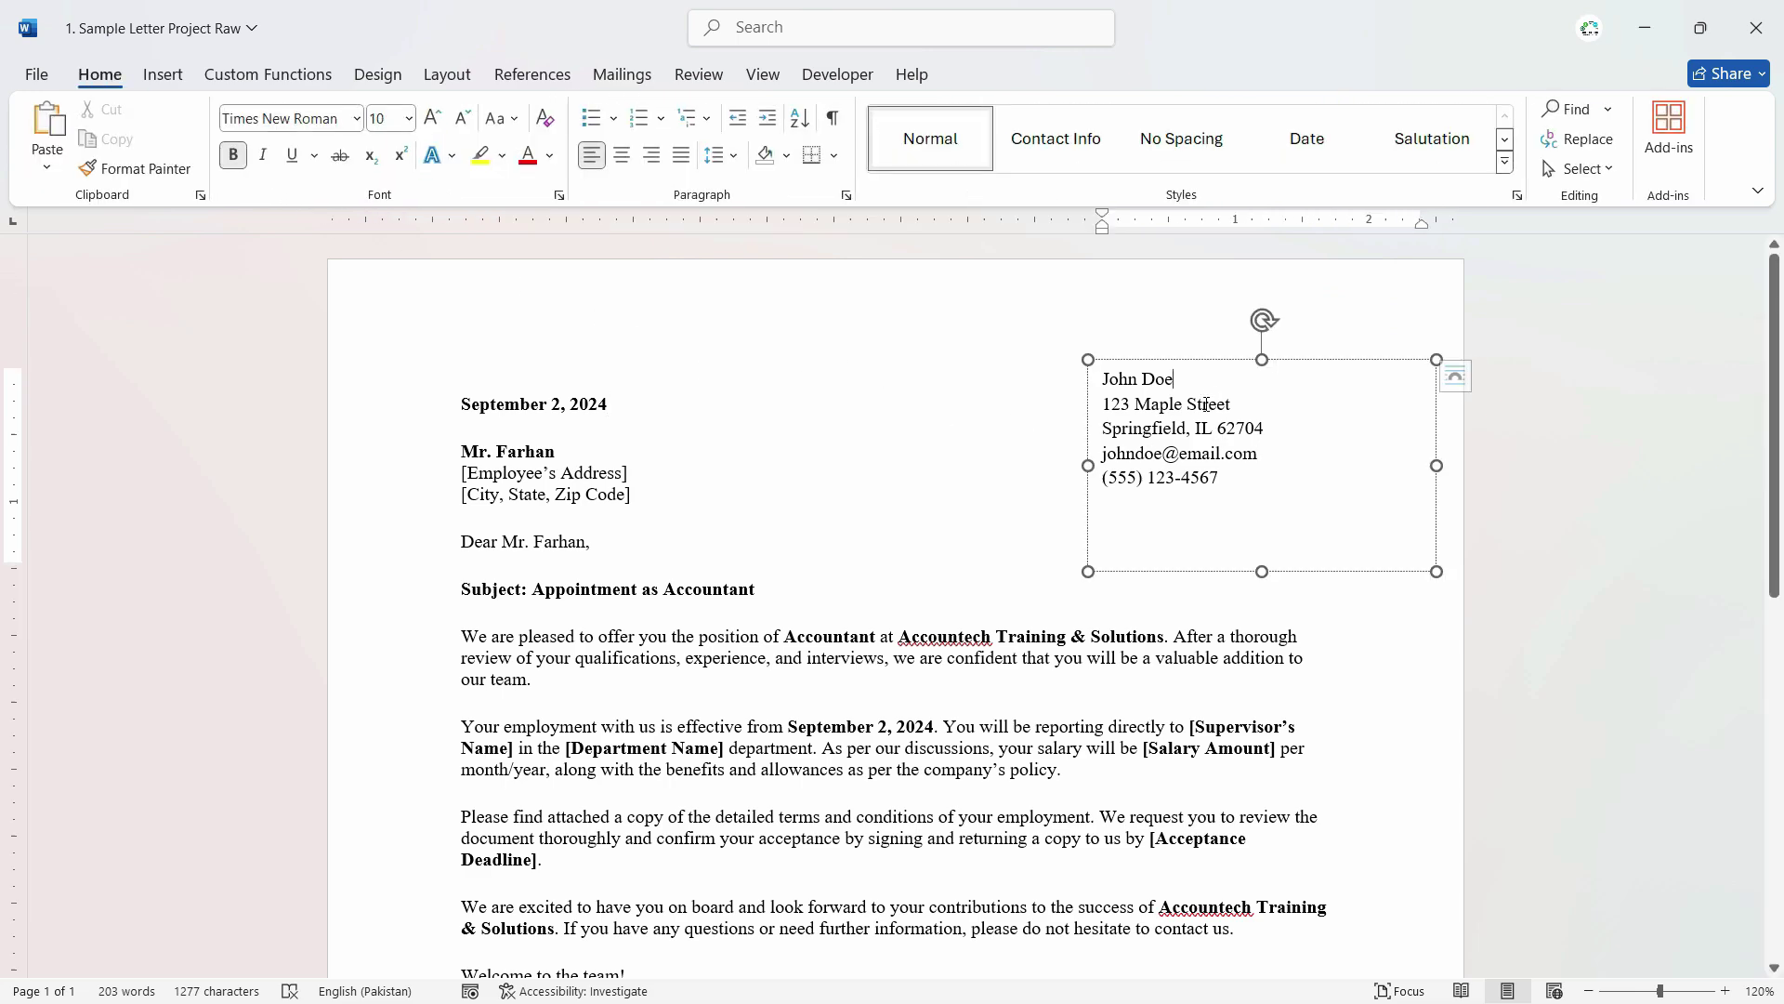
{"action": "left_click_drag", "start_coordinate": [1203, 360], "coordinate": [1211, 392]}
{"action": "left_click", "coordinate": [961, 349]}
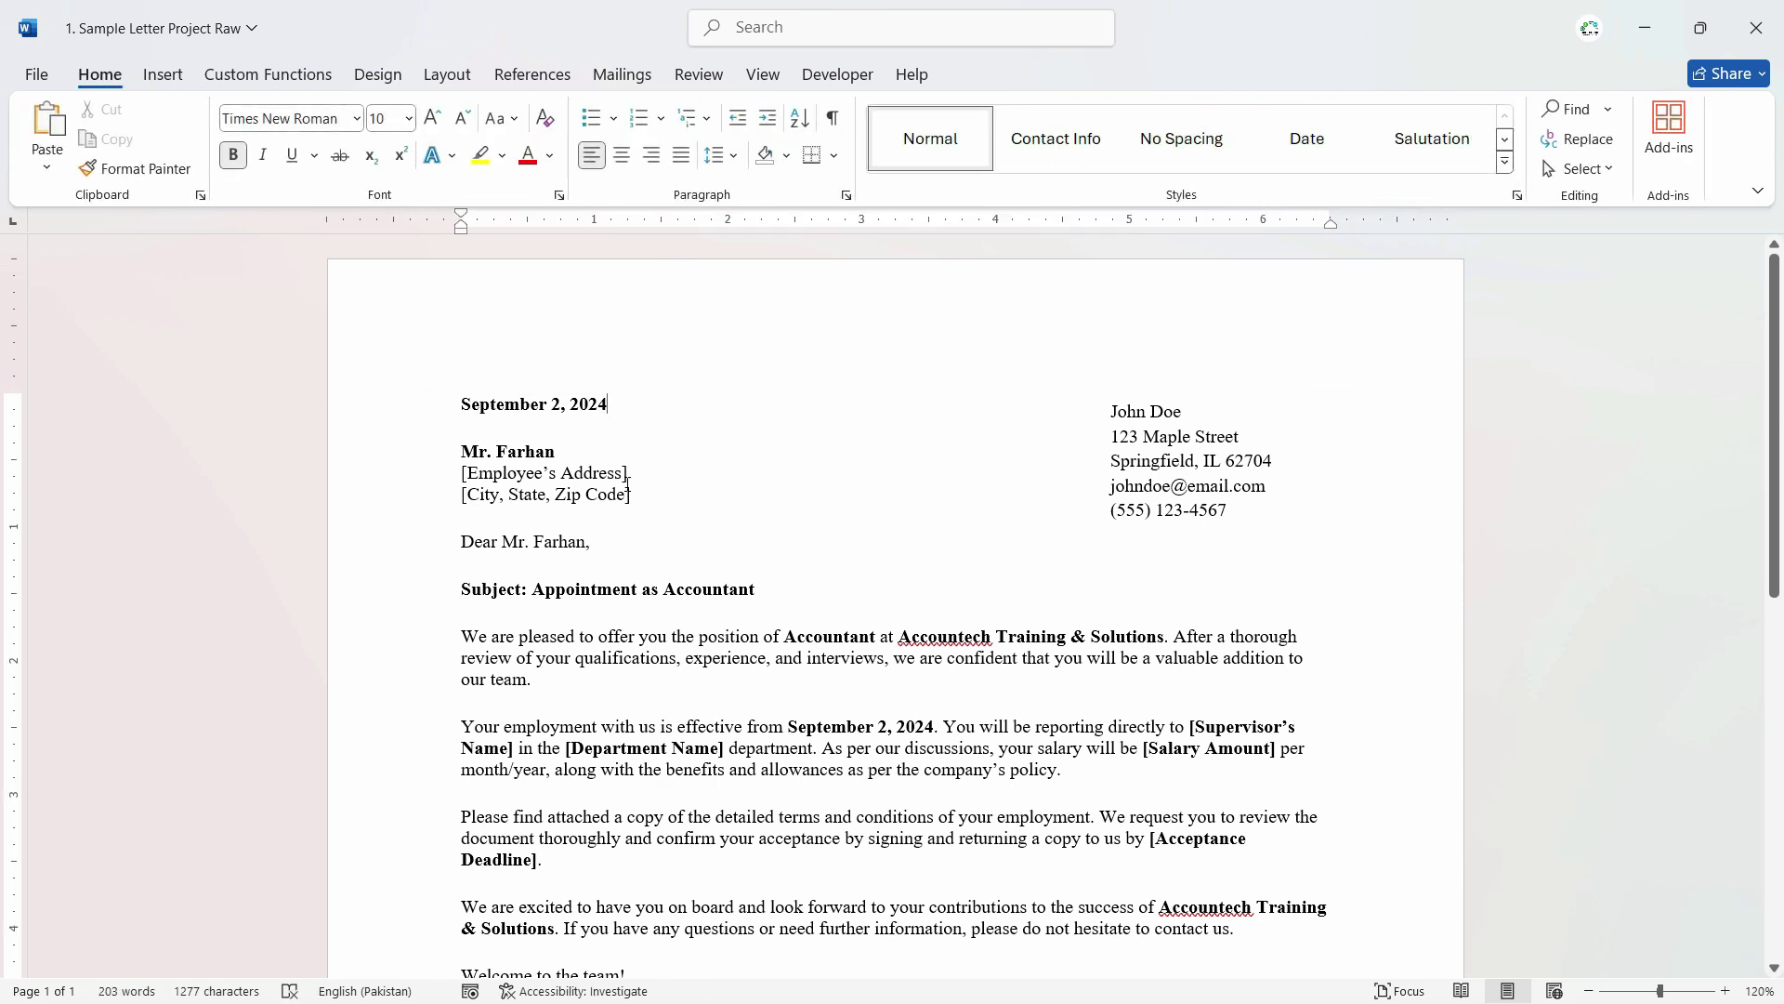
{"action": "left_click", "coordinate": [1156, 415]}
{"action": "left_click_drag", "start_coordinate": [1155, 392], "coordinate": [1197, 402]}
{"action": "left_click", "coordinate": [836, 437]}
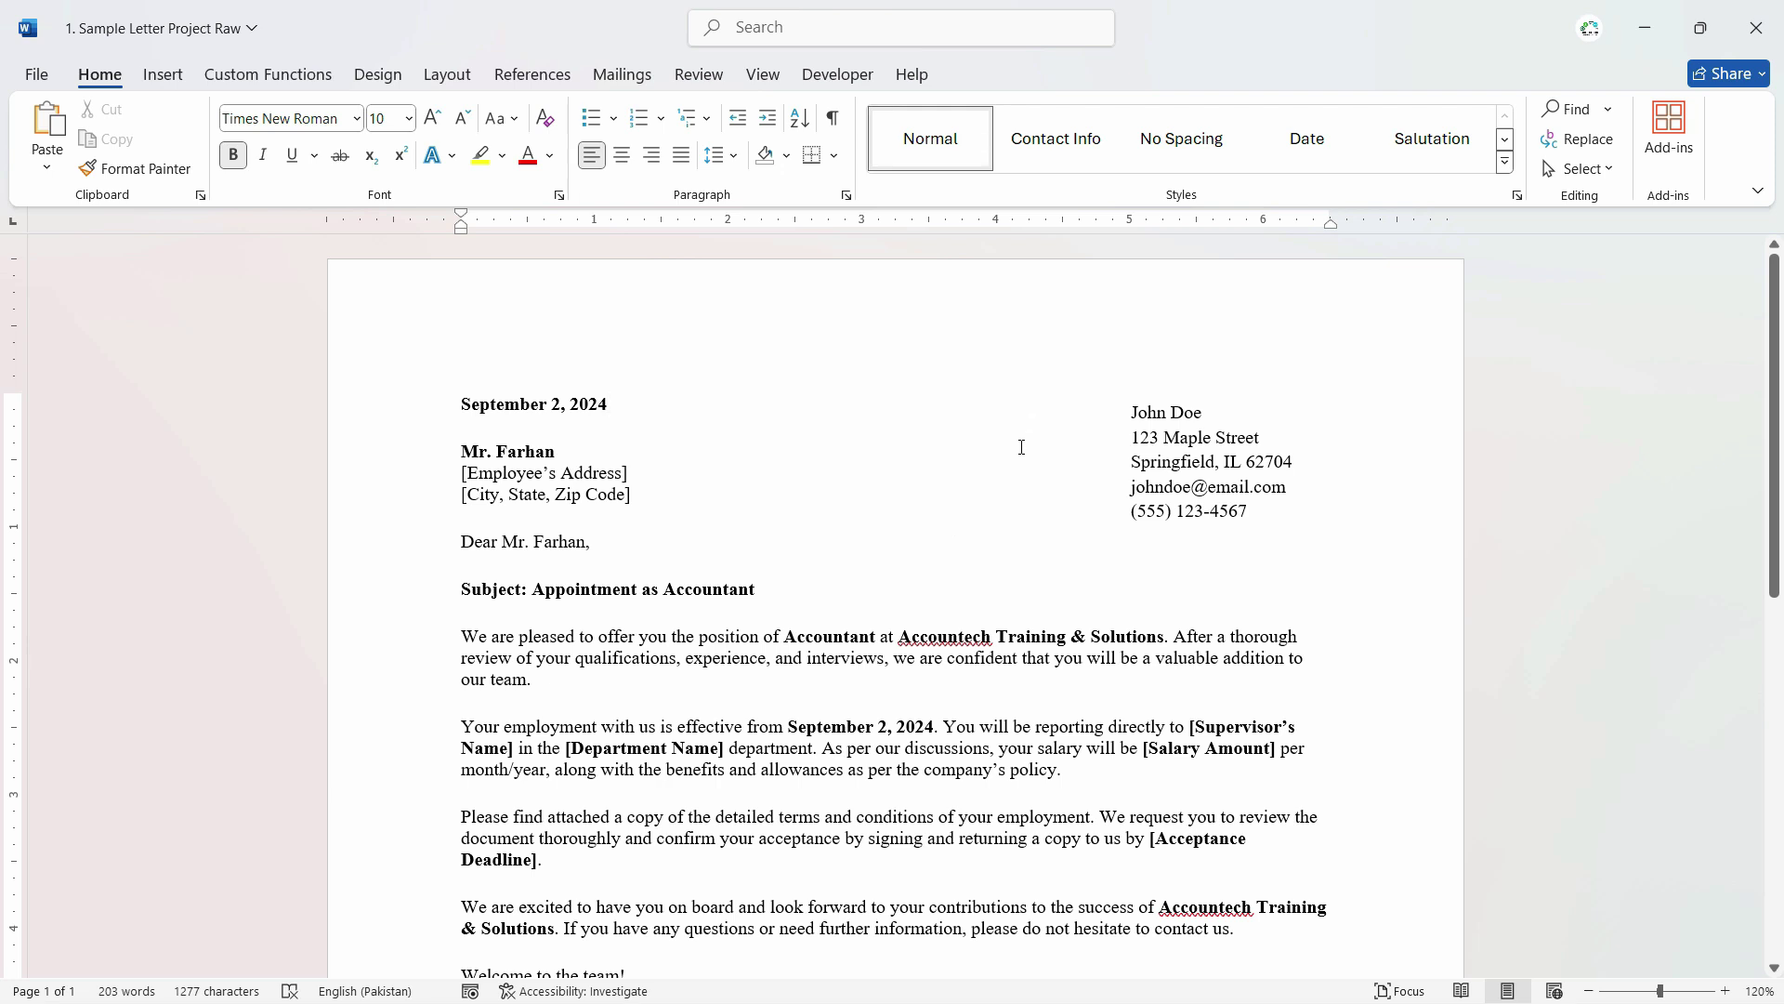
{"action": "left_click", "coordinate": [1115, 429]}
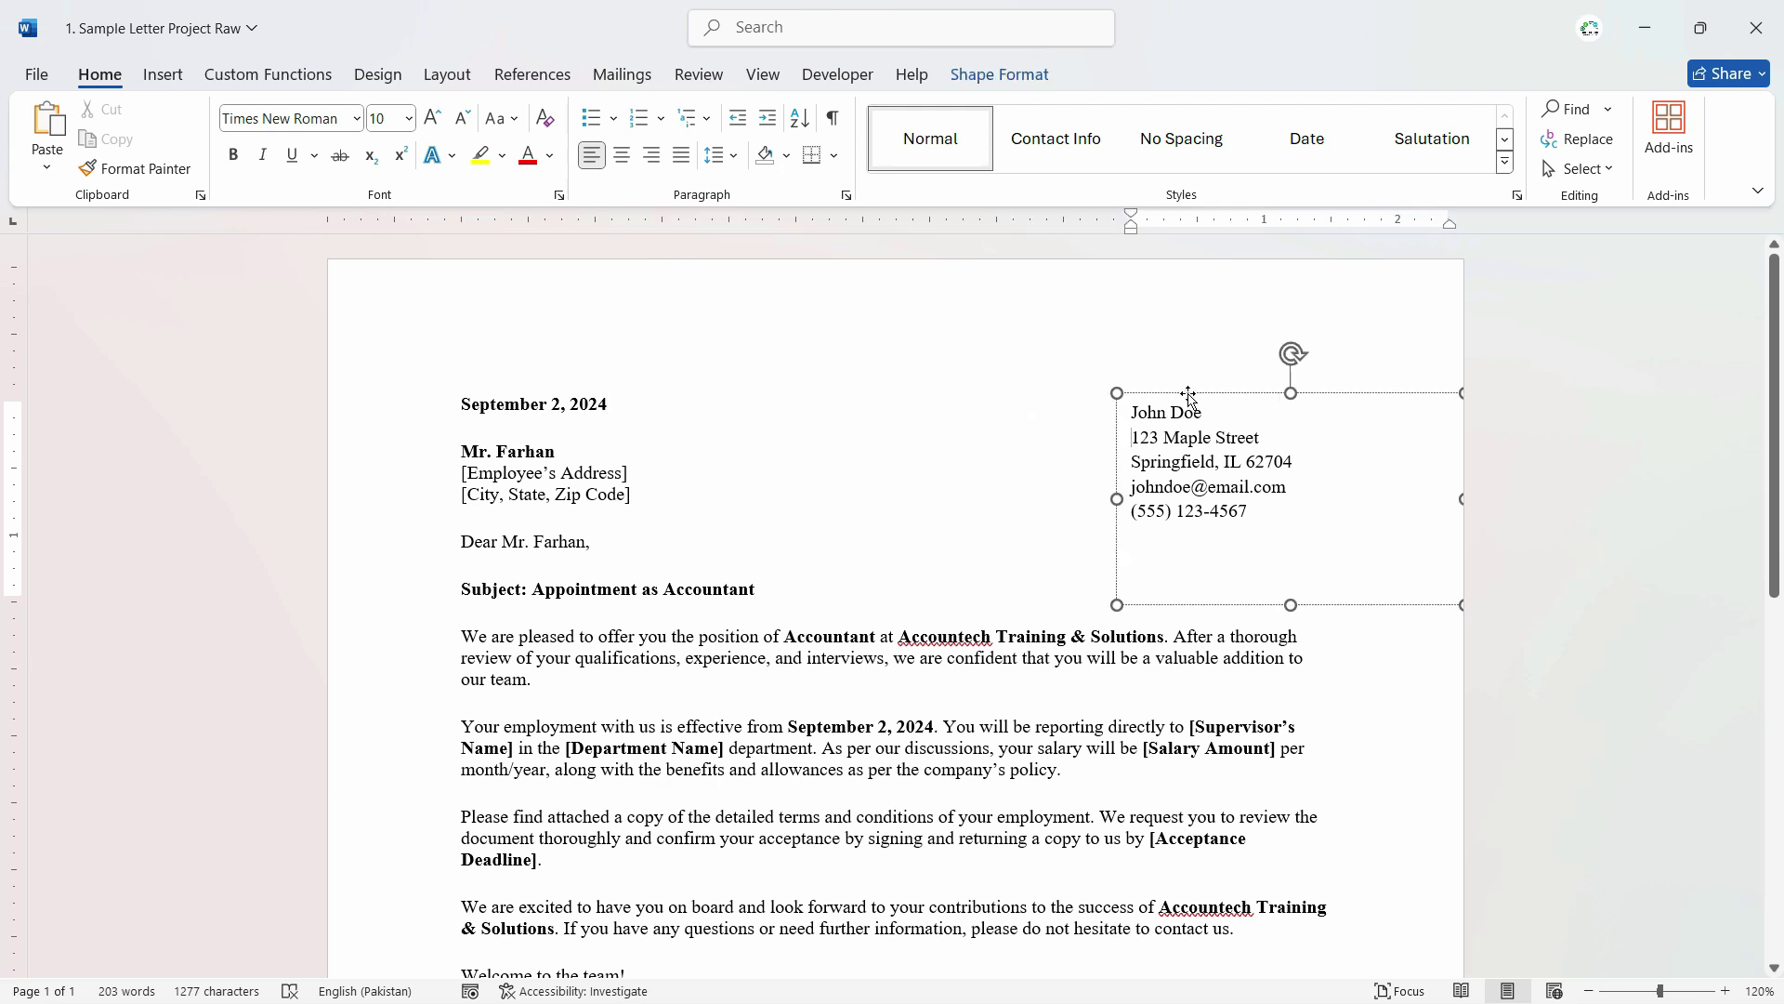
{"action": "left_click_drag", "start_coordinate": [1190, 402], "coordinate": [1193, 419]}
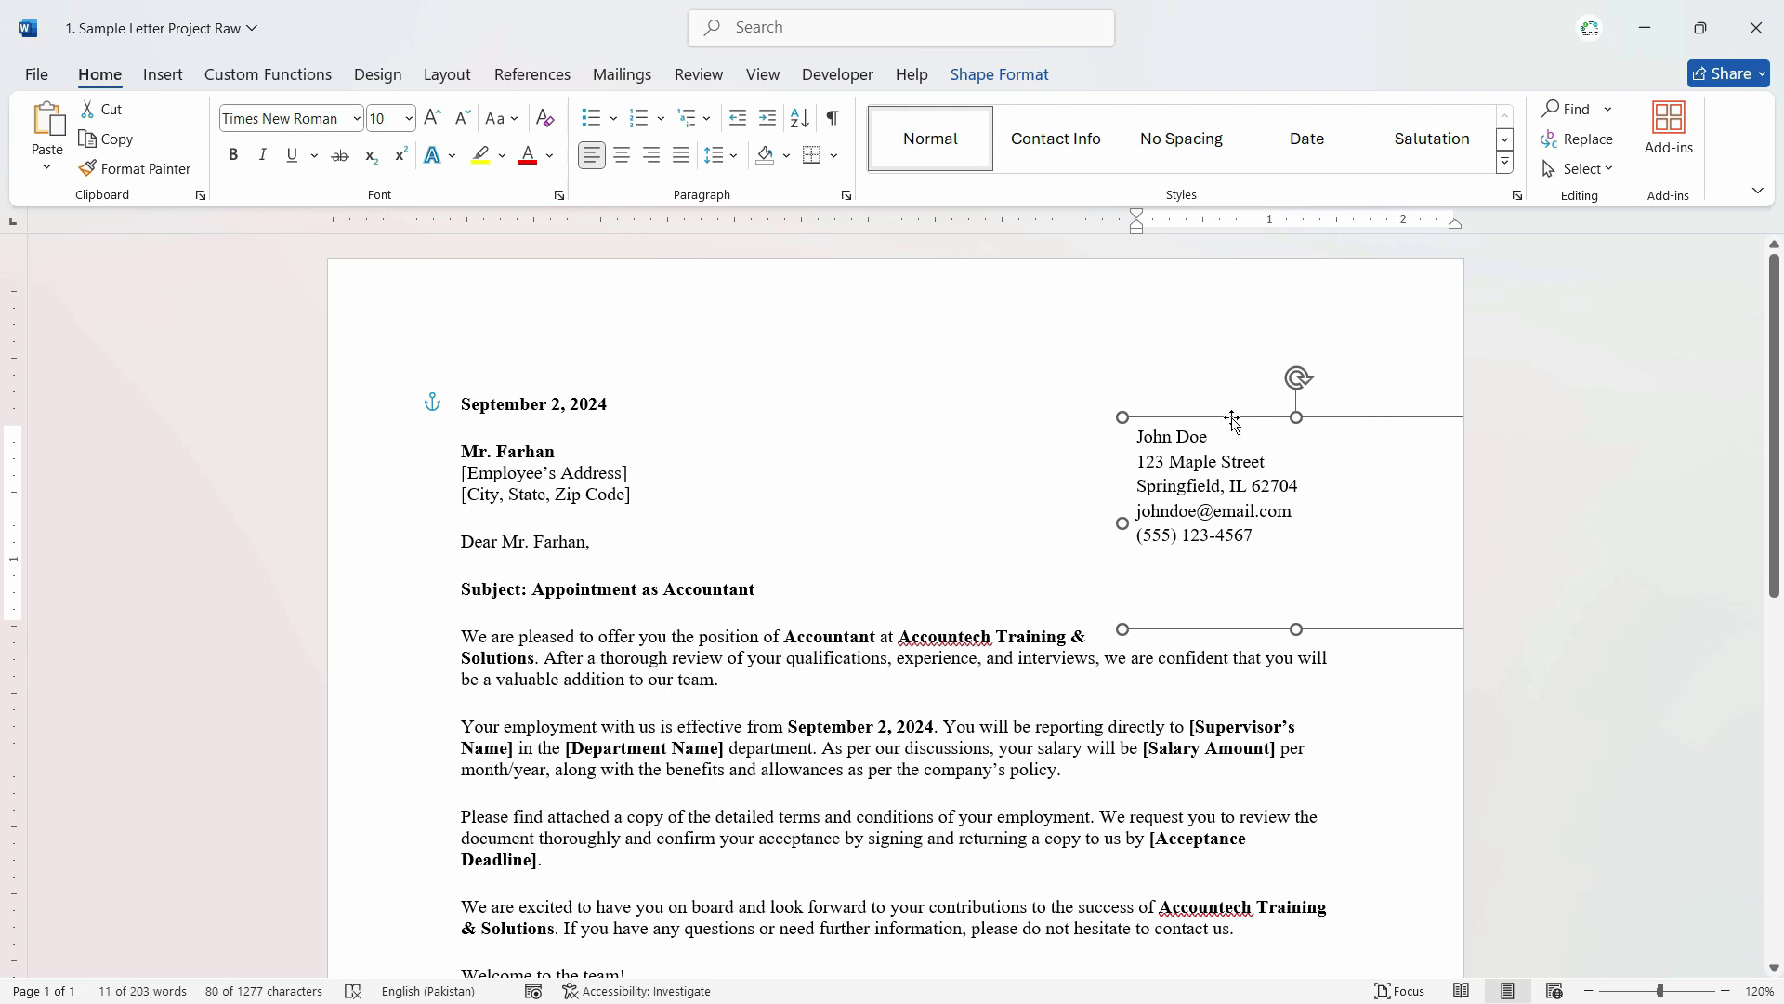
{"action": "left_click_drag", "start_coordinate": [1231, 418], "coordinate": [1227, 396]}
Right-align all five lines of the contact block inside the text box.
{"action": "left_click", "coordinate": [1196, 468]}
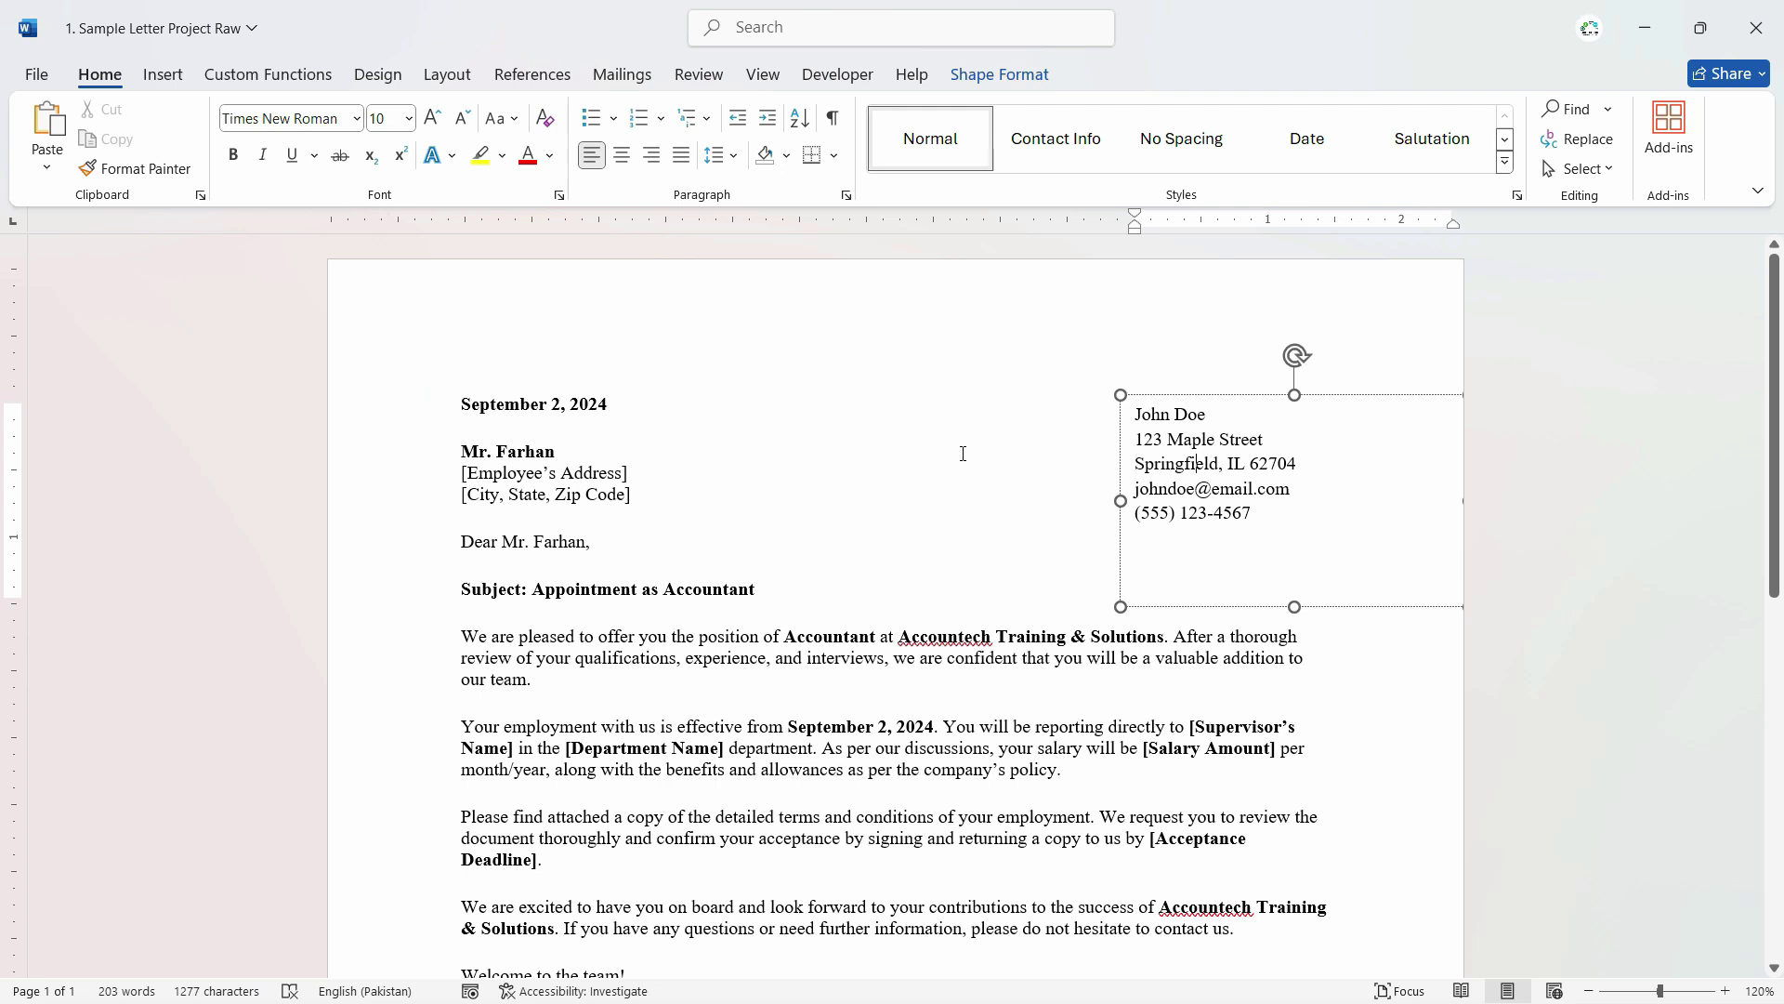
{"action": "key", "text": "ctrl+a"}
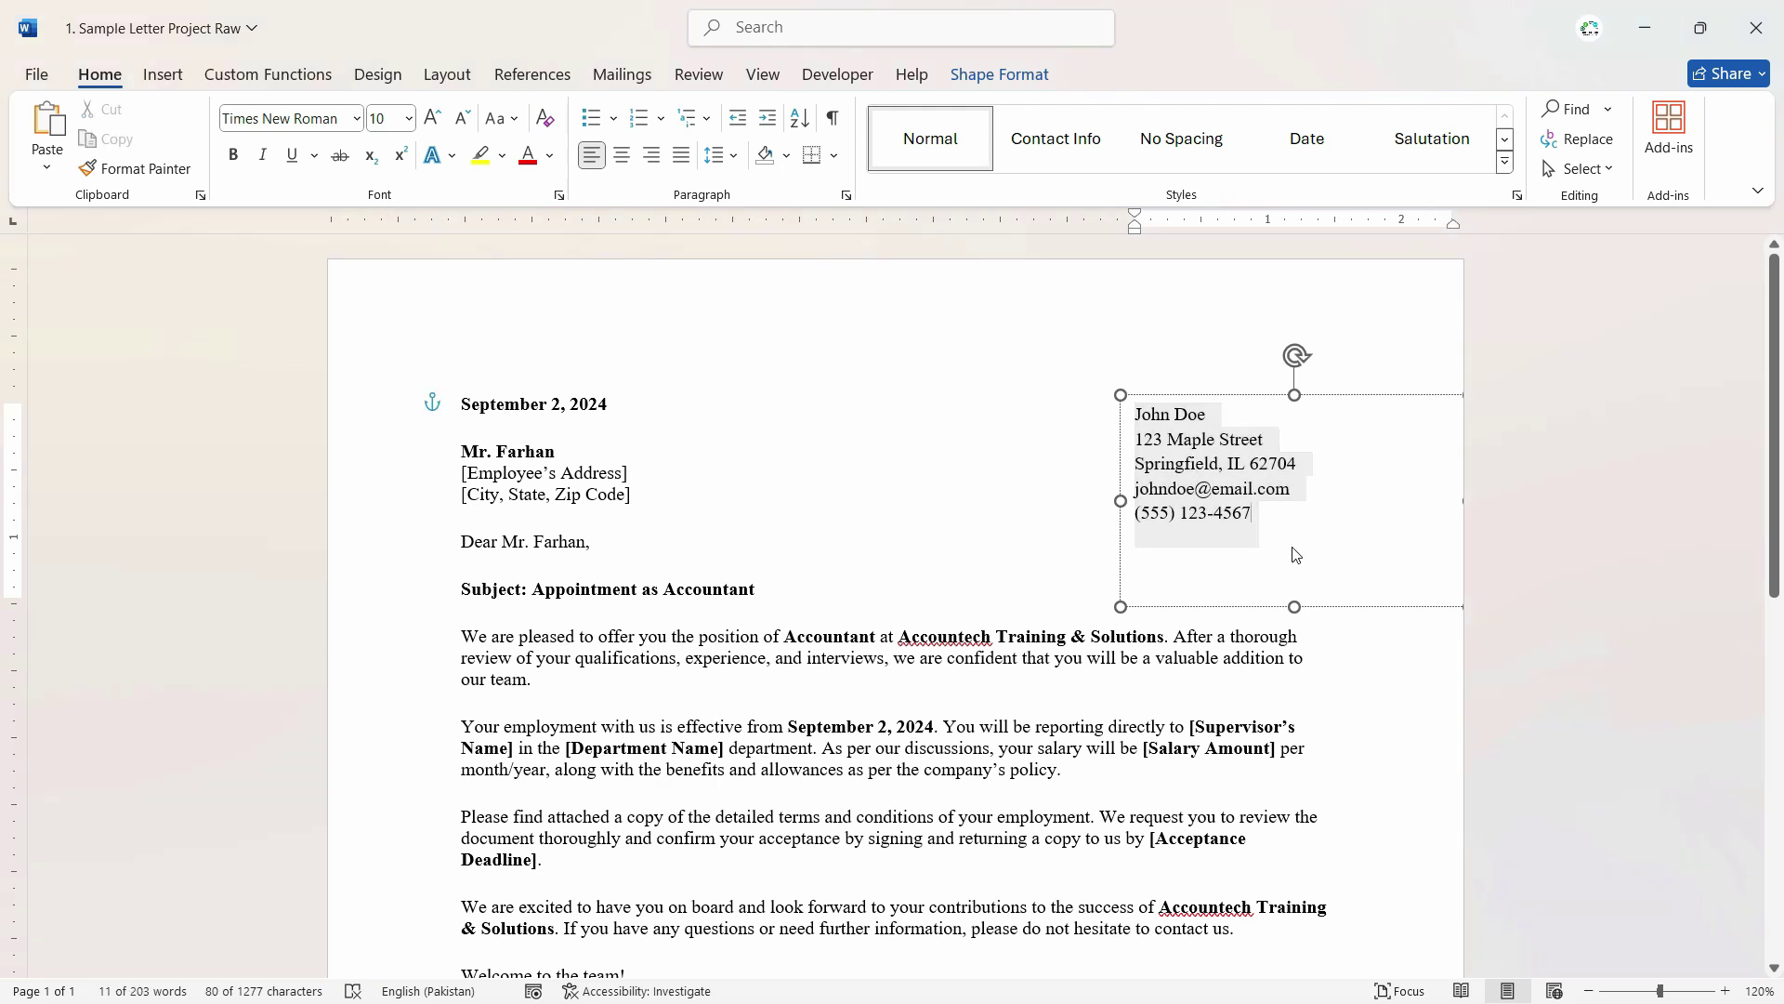
{"action": "left_click", "coordinate": [1237, 573]}
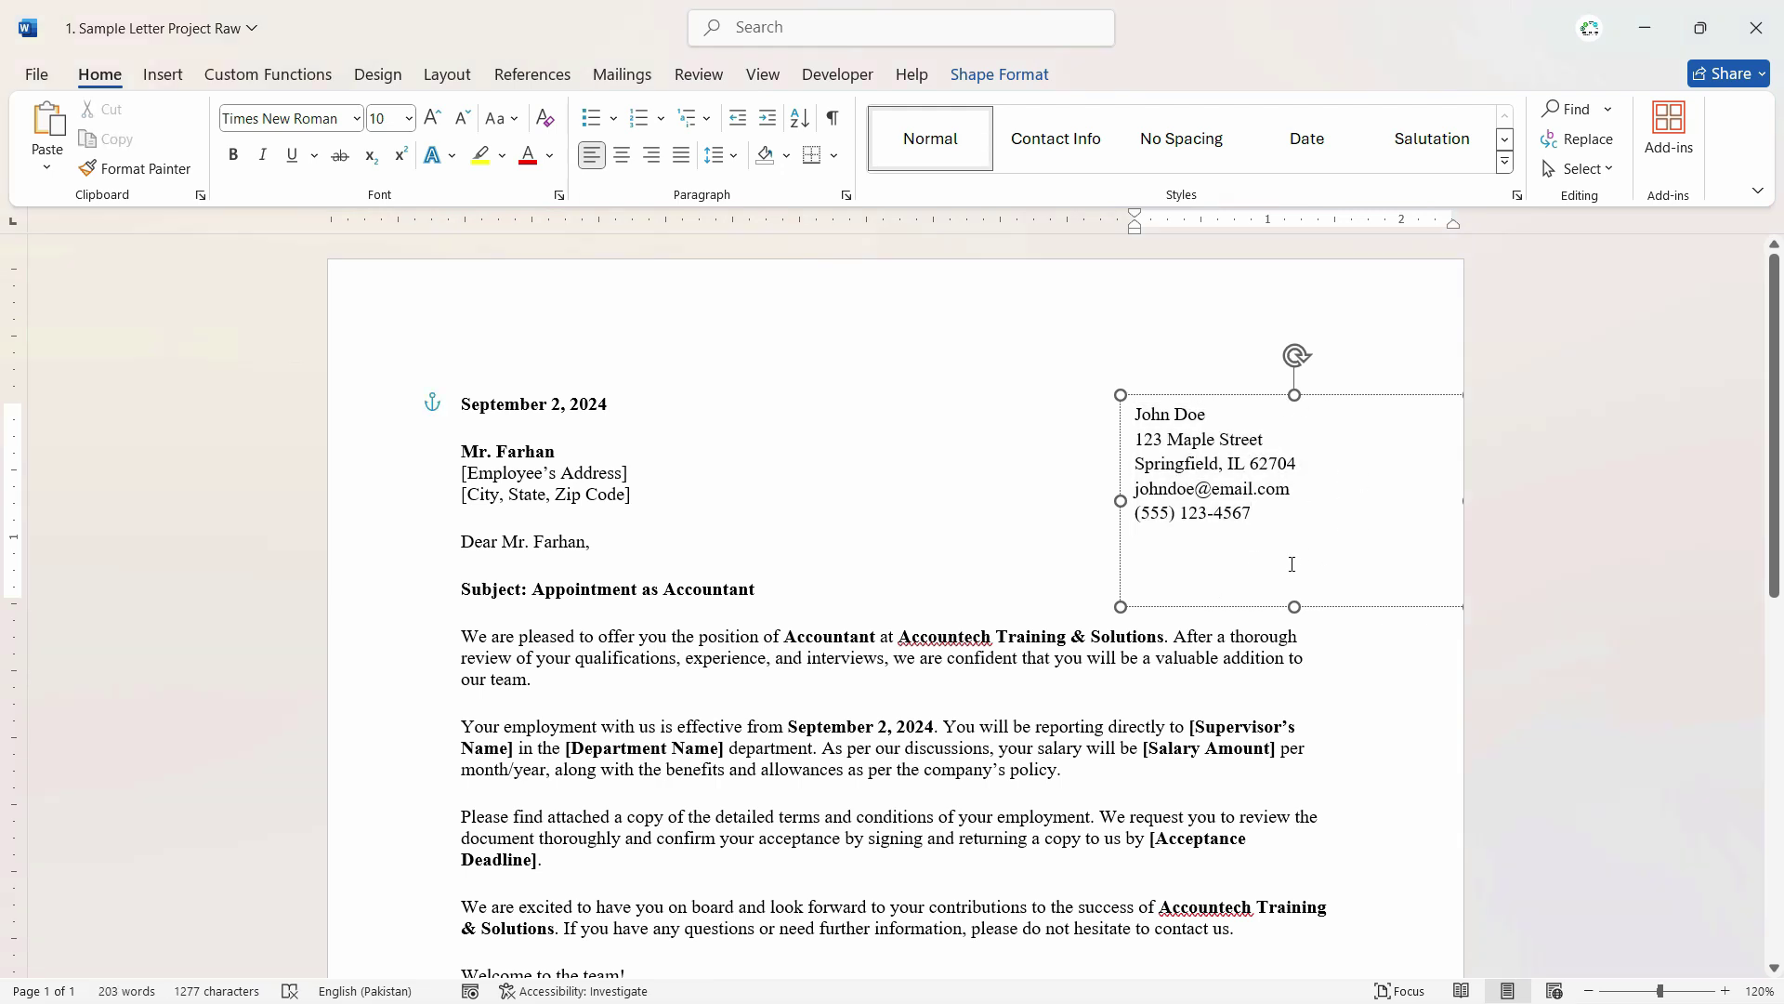
{"action": "left_click_drag", "start_coordinate": [1239, 570], "coordinate": [1134, 407]}
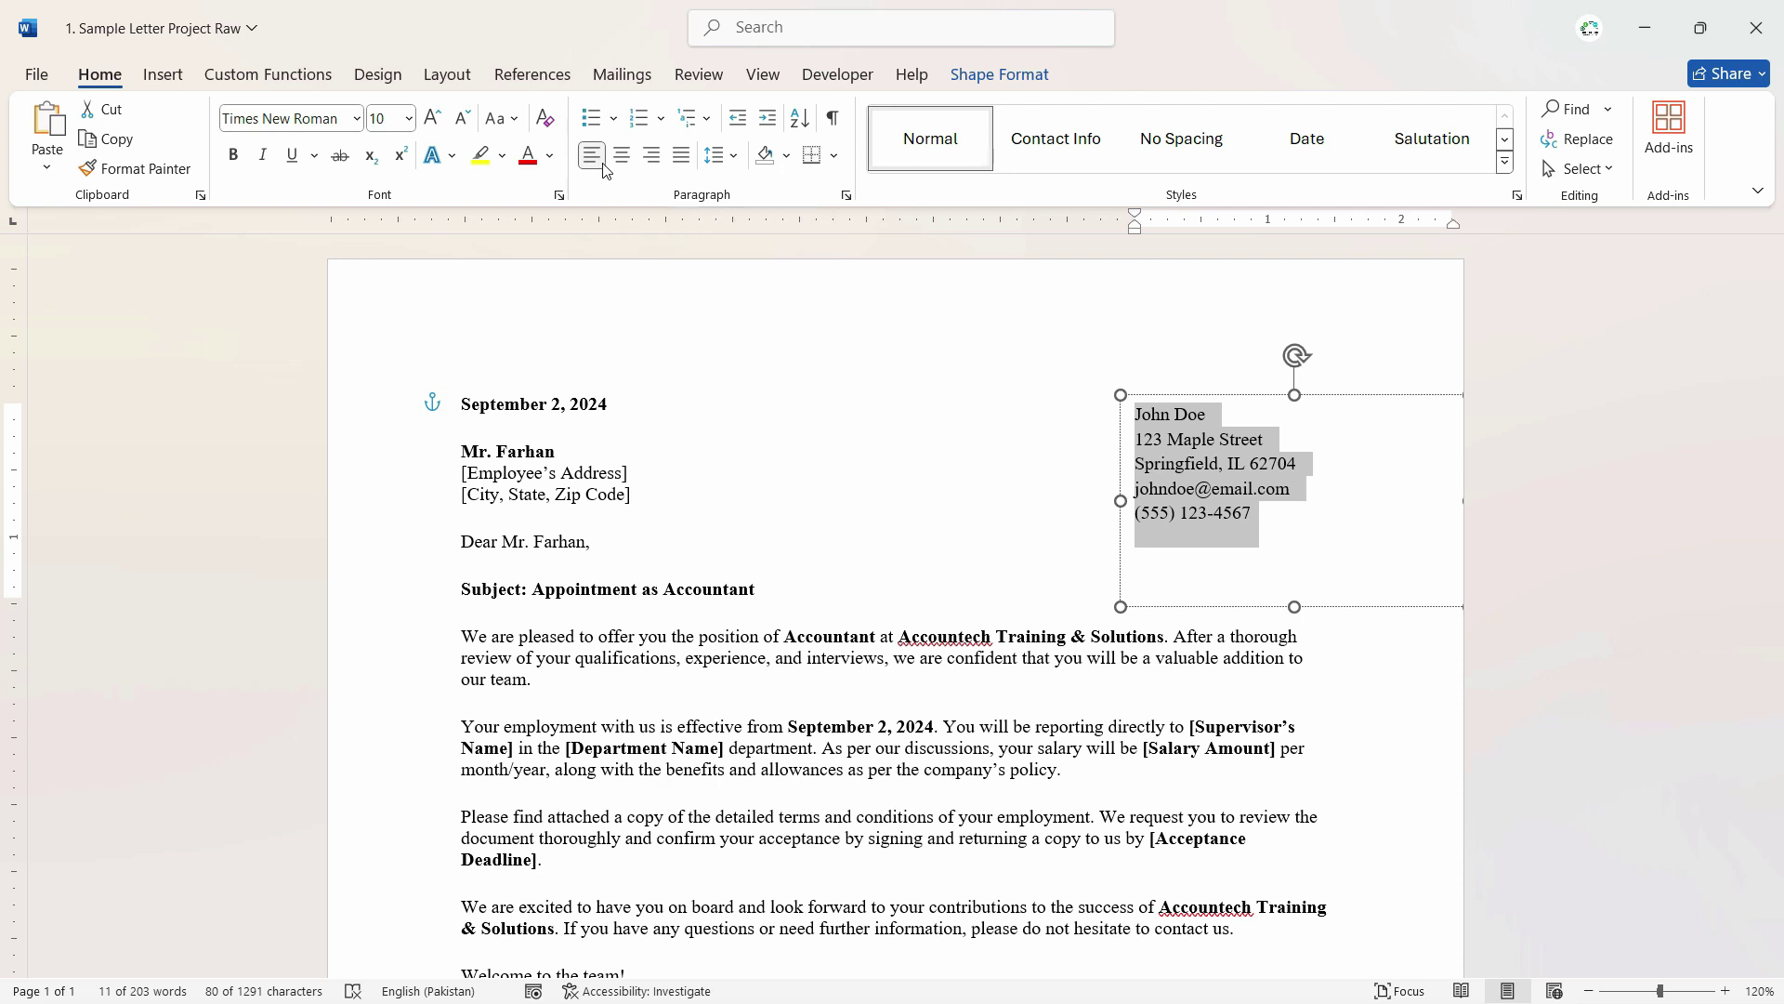
{"action": "left_click", "coordinate": [650, 160]}
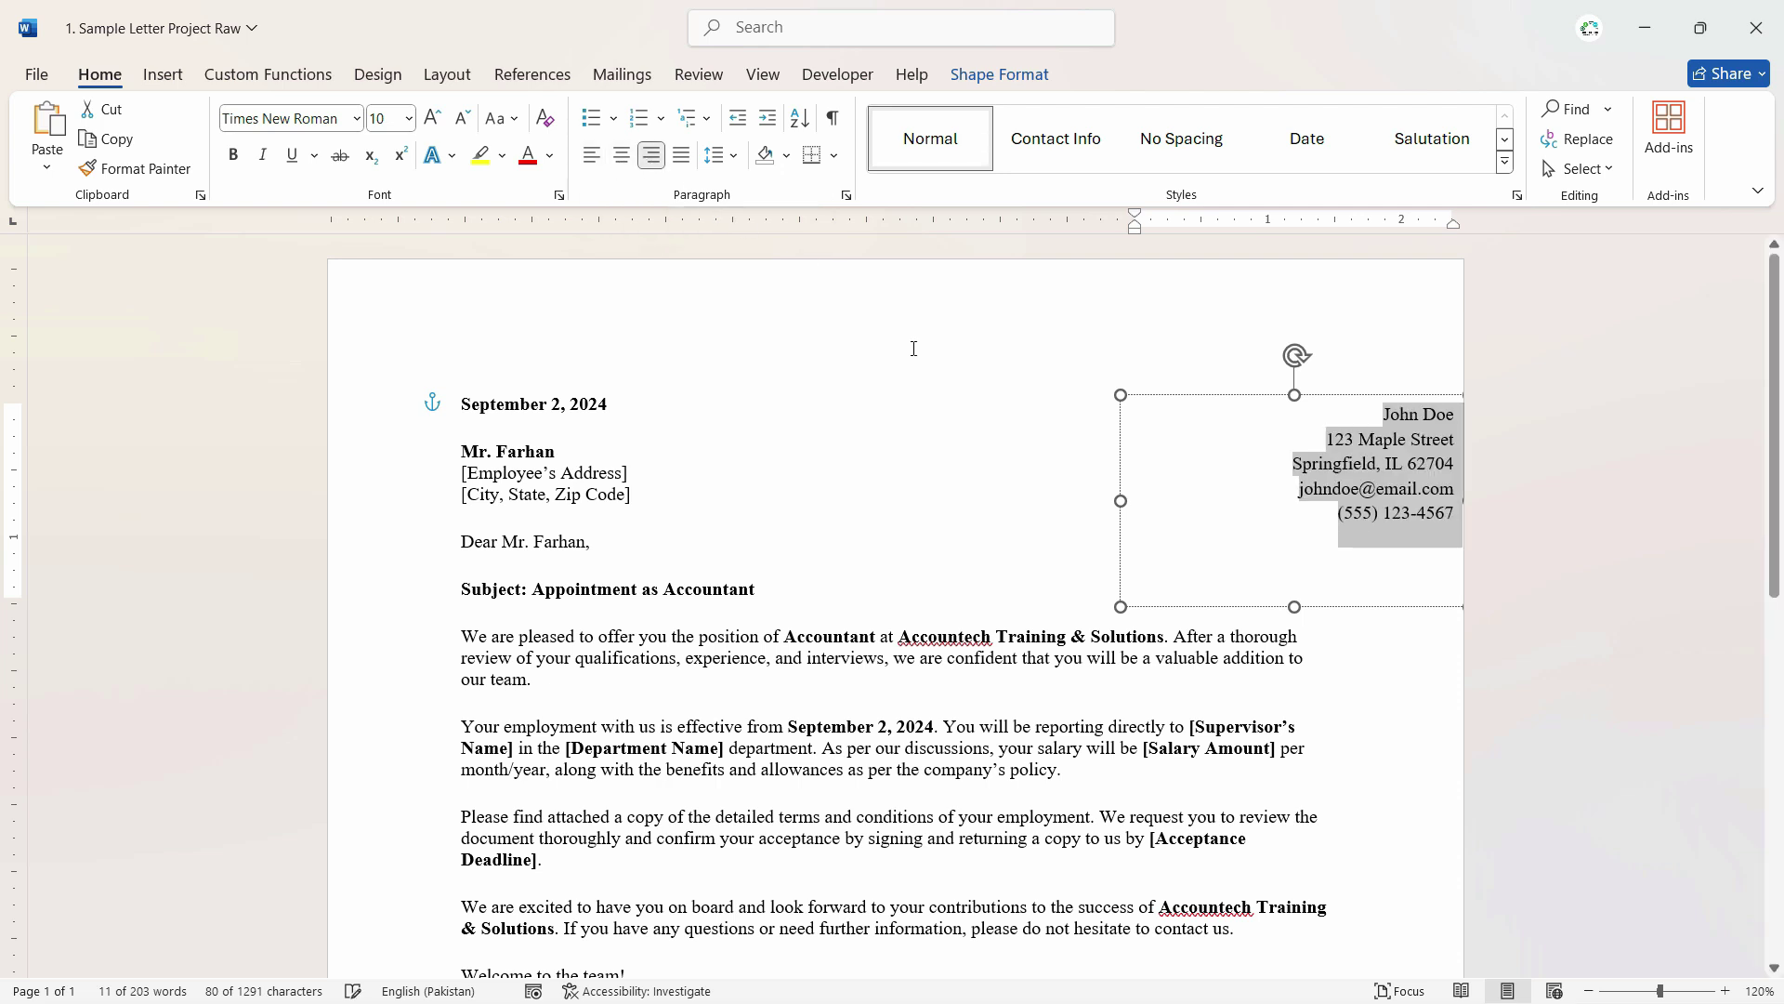
{"action": "left_click", "coordinate": [1162, 595]}
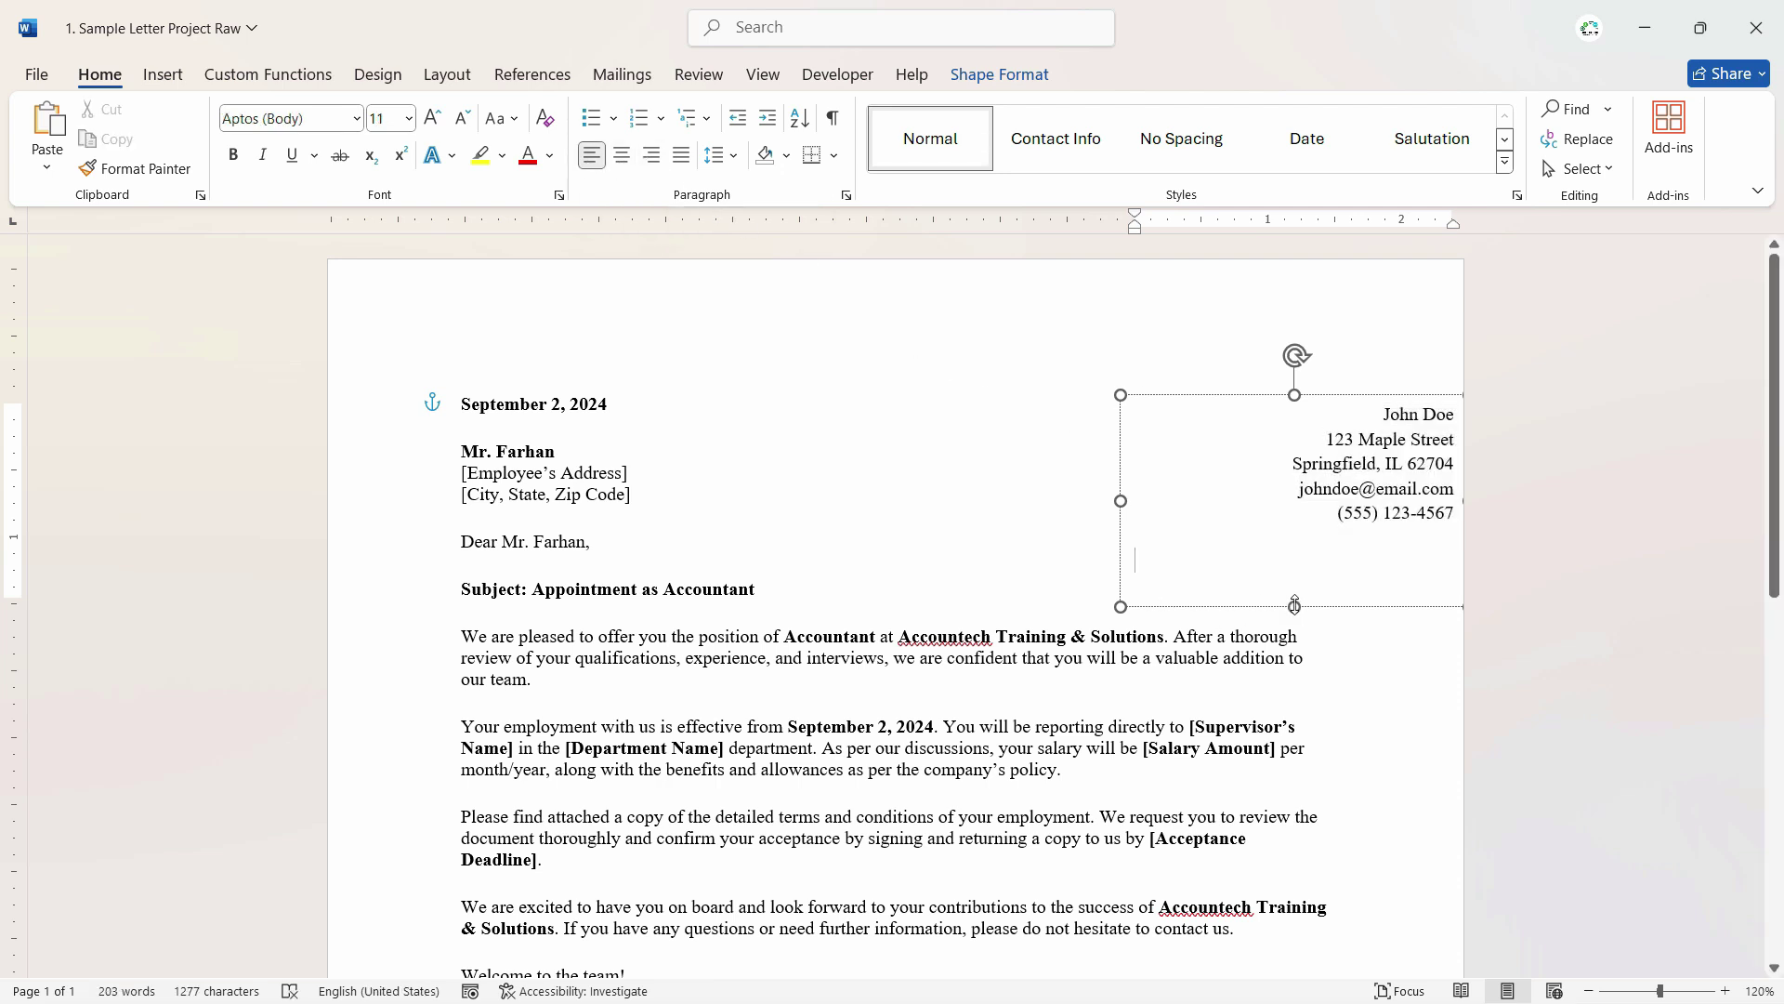
Remove the space after the contact block's paragraphs and shorten the text box from below to fit its five lines.
{"action": "left_click_drag", "start_coordinate": [1295, 607], "coordinate": [1297, 556]}
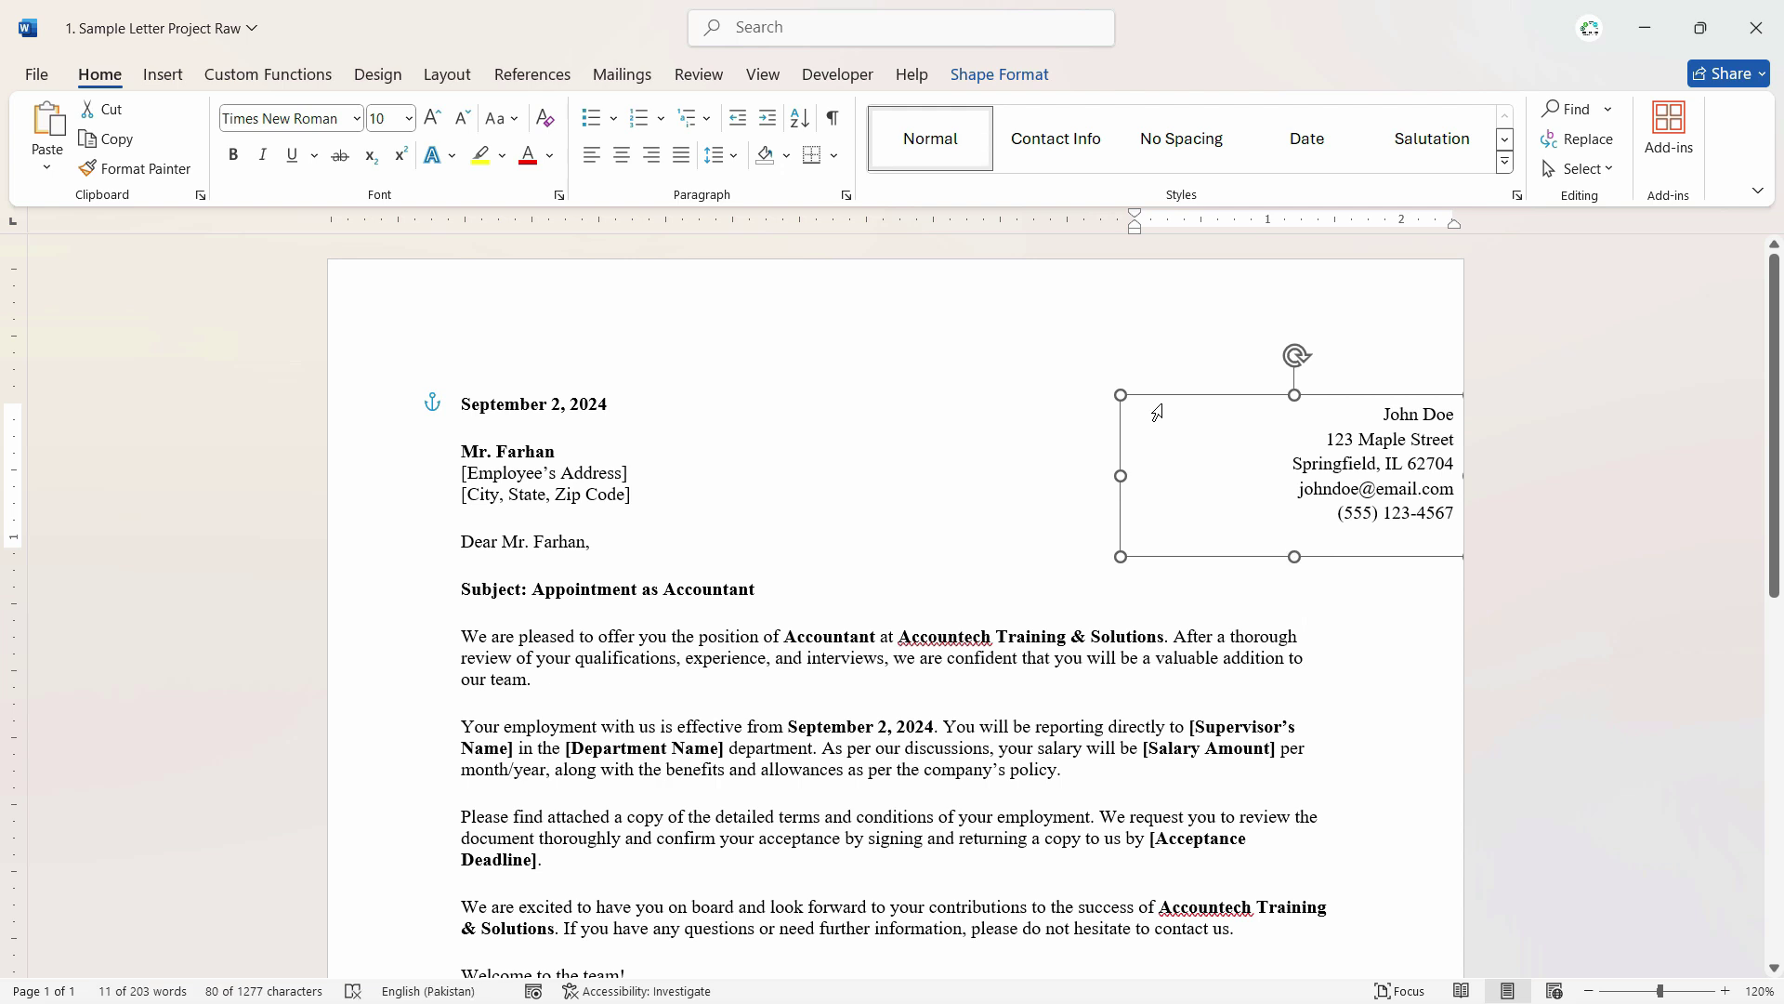
{"action": "left_click_drag", "start_coordinate": [1398, 537], "coordinate": [1226, 410]}
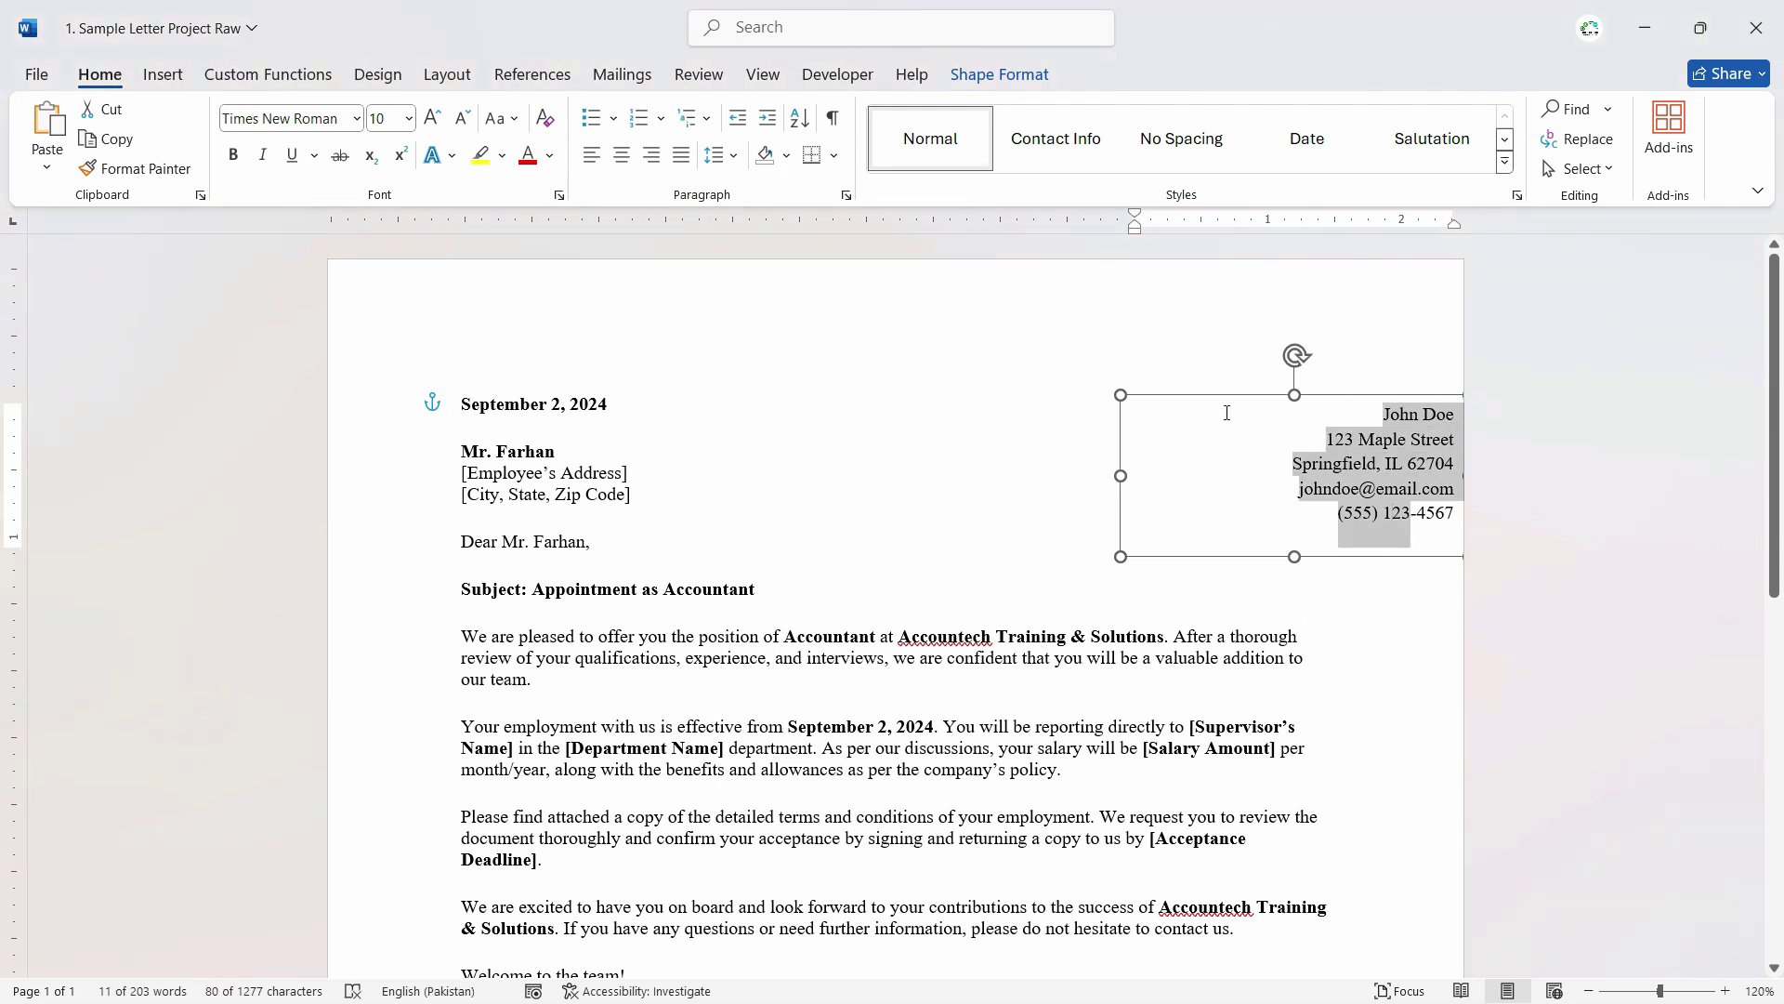
{"action": "left_click", "coordinate": [1364, 541]}
{"action": "left_click_drag", "start_coordinate": [1394, 540], "coordinate": [1255, 411]}
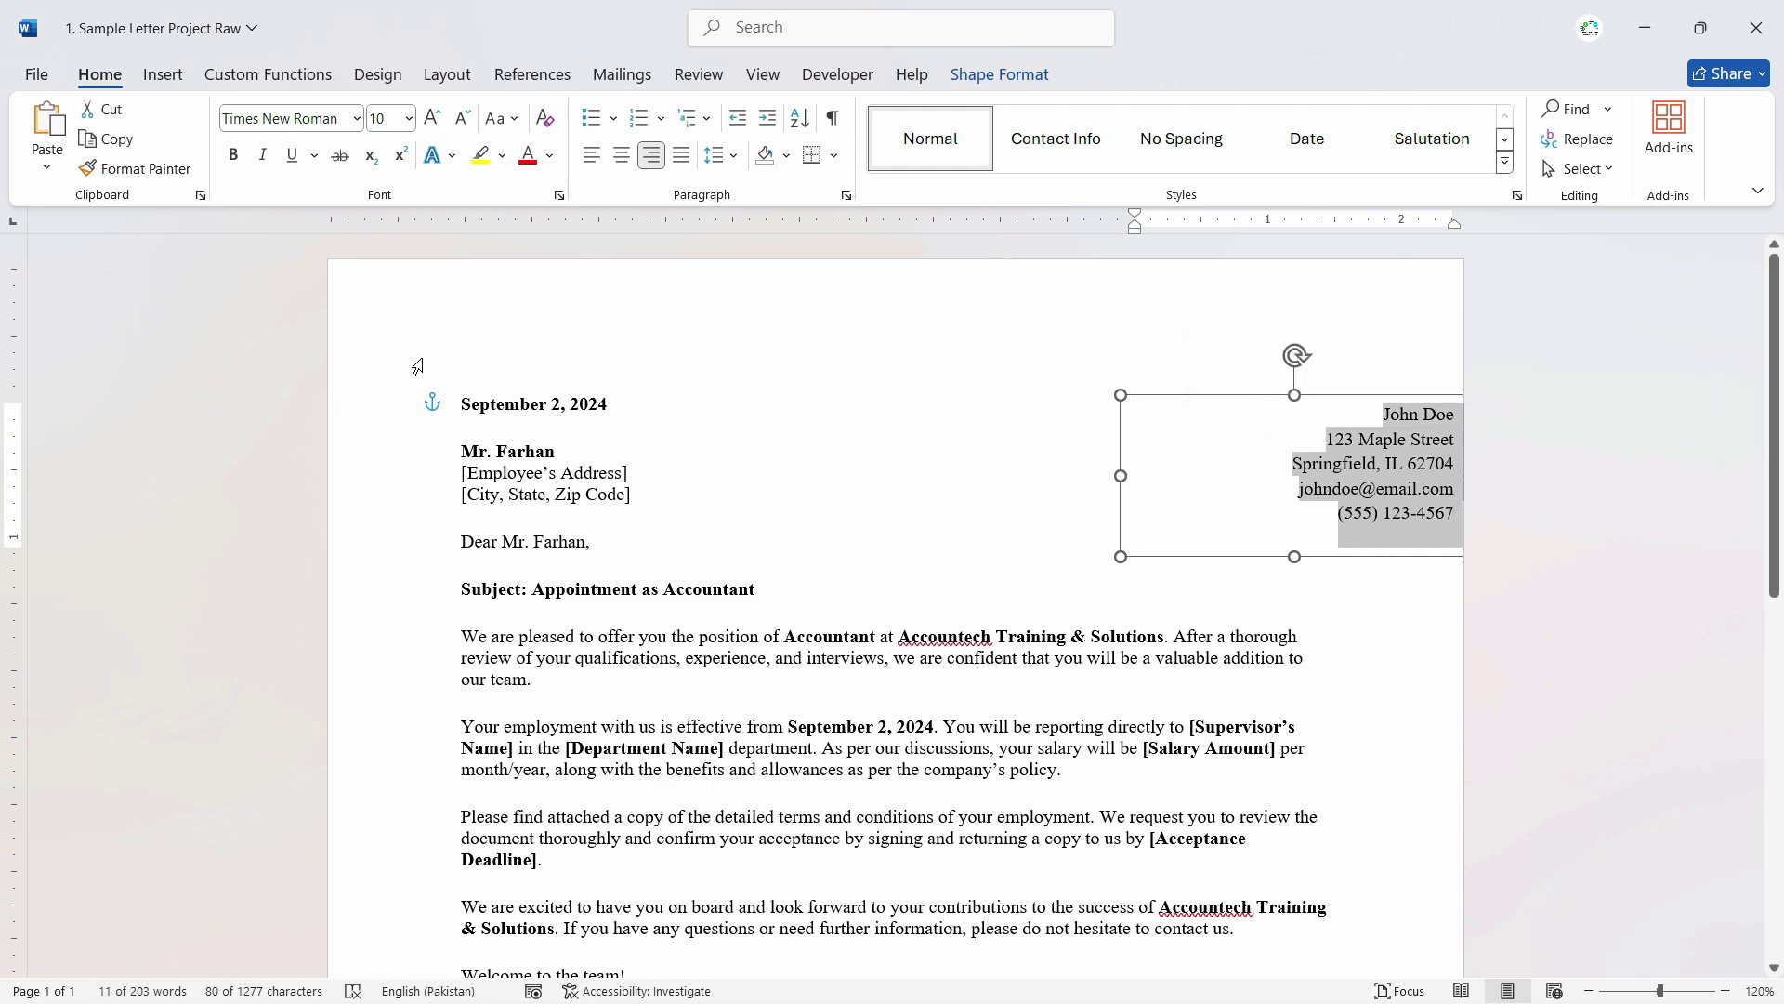
{"action": "left_click", "coordinate": [734, 156]}
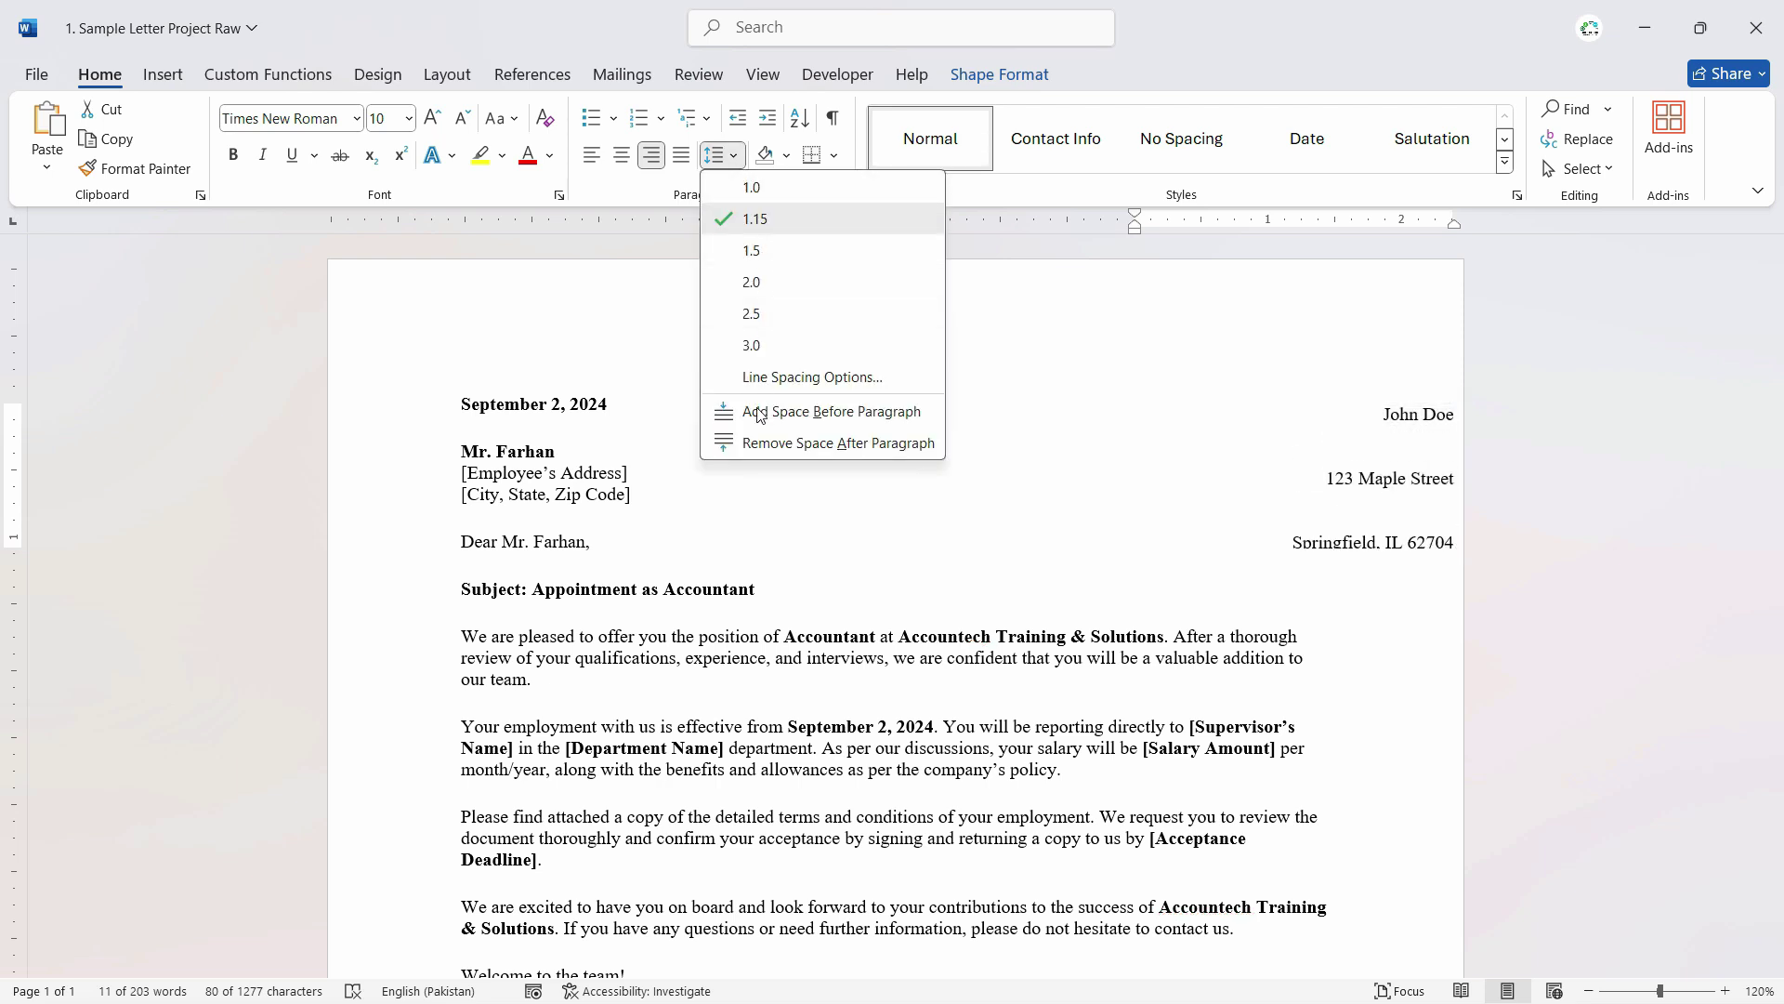
{"action": "left_click", "coordinate": [782, 450]}
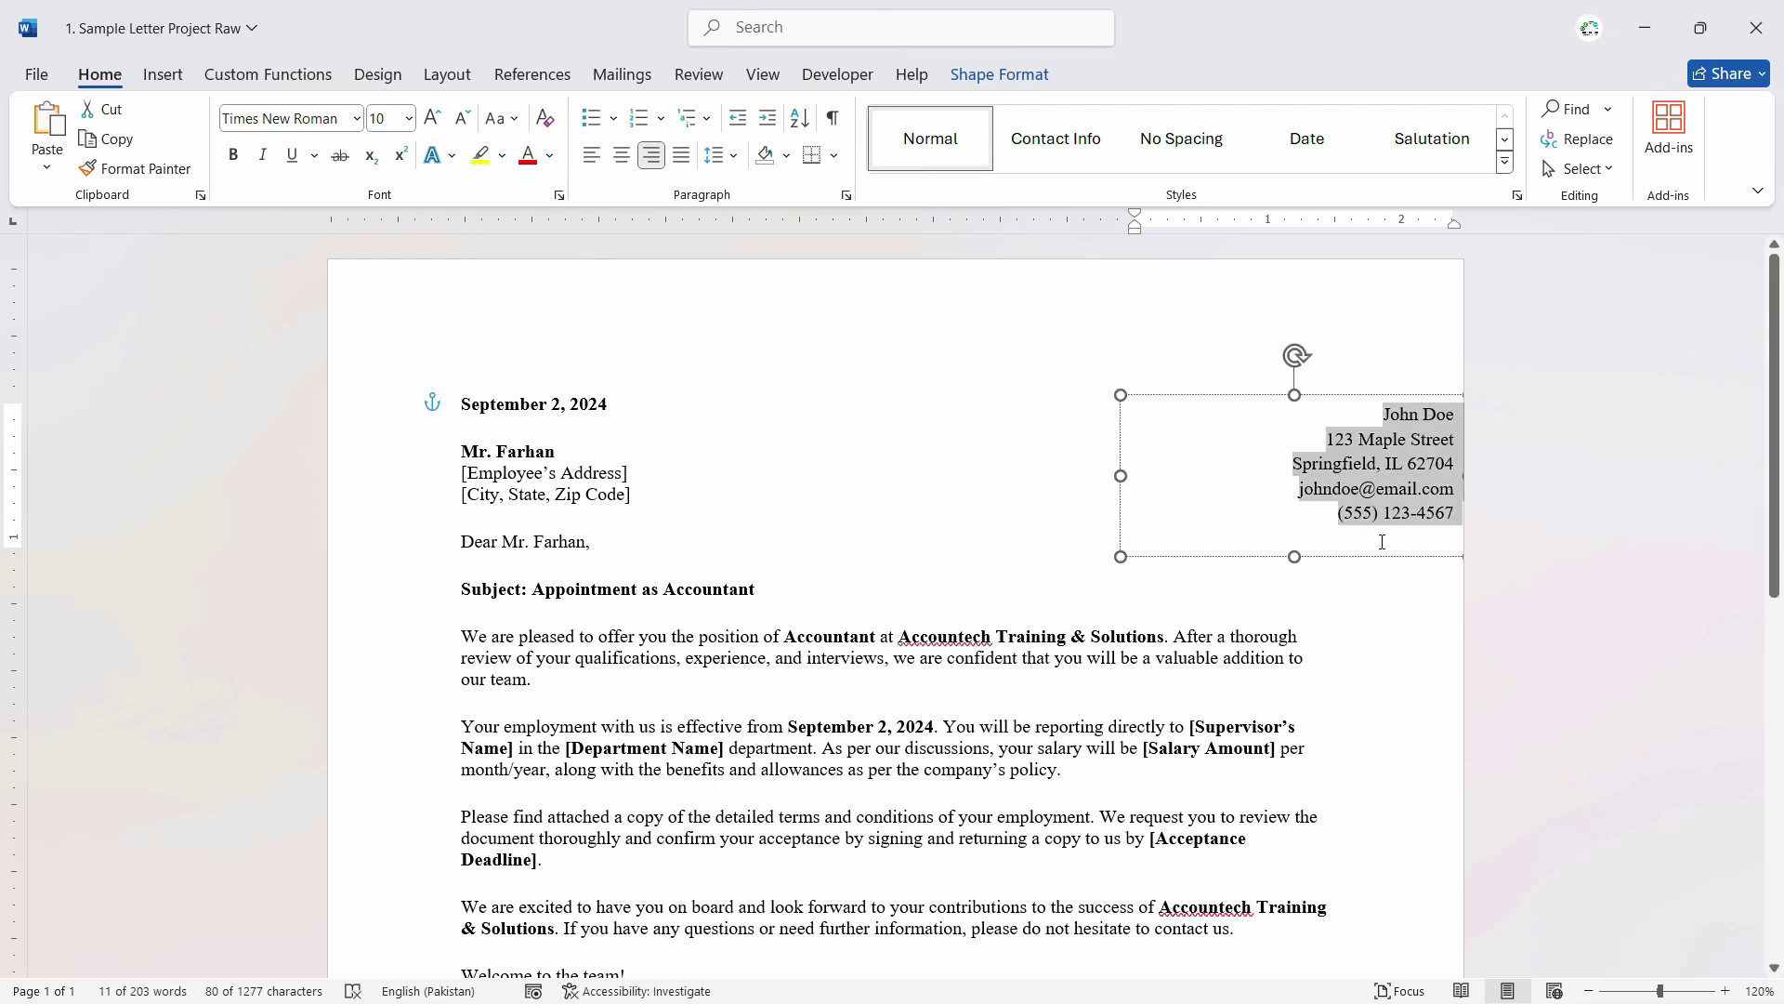
{"action": "left_click_drag", "start_coordinate": [1295, 556], "coordinate": [1294, 539]}
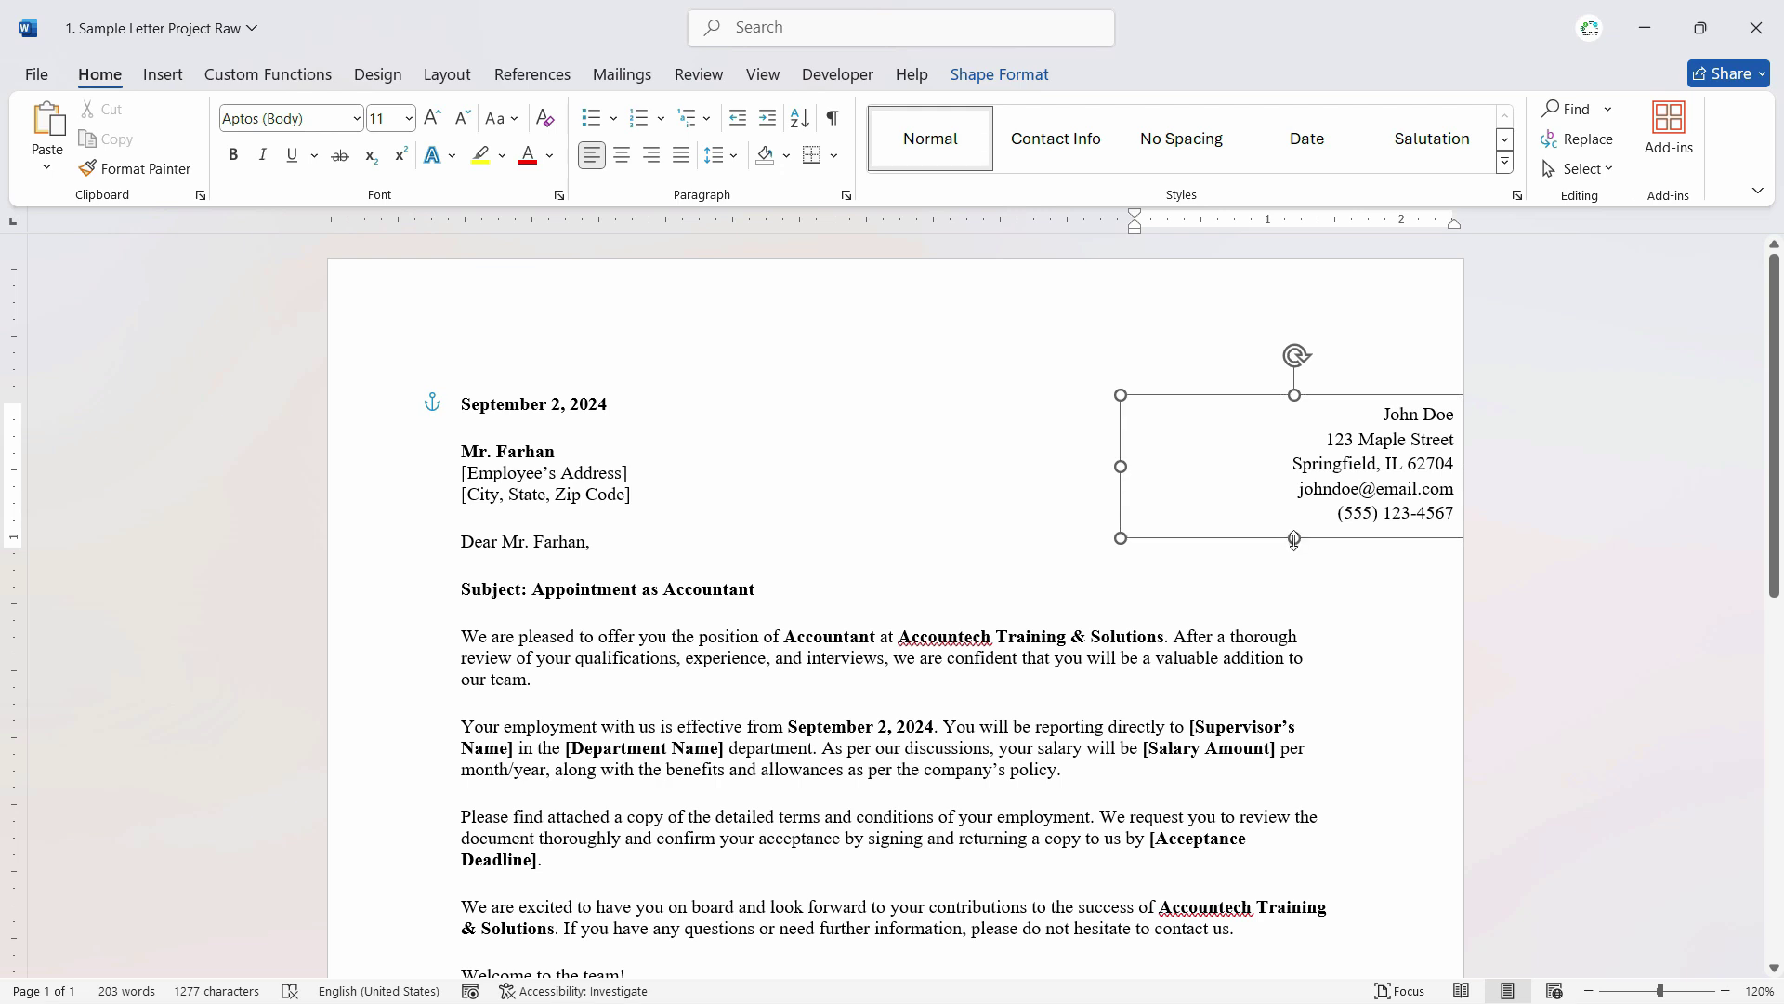
Shift the text box left so that it lies fully within the page, opposite the date.
{"action": "left_click", "coordinate": [1349, 492]}
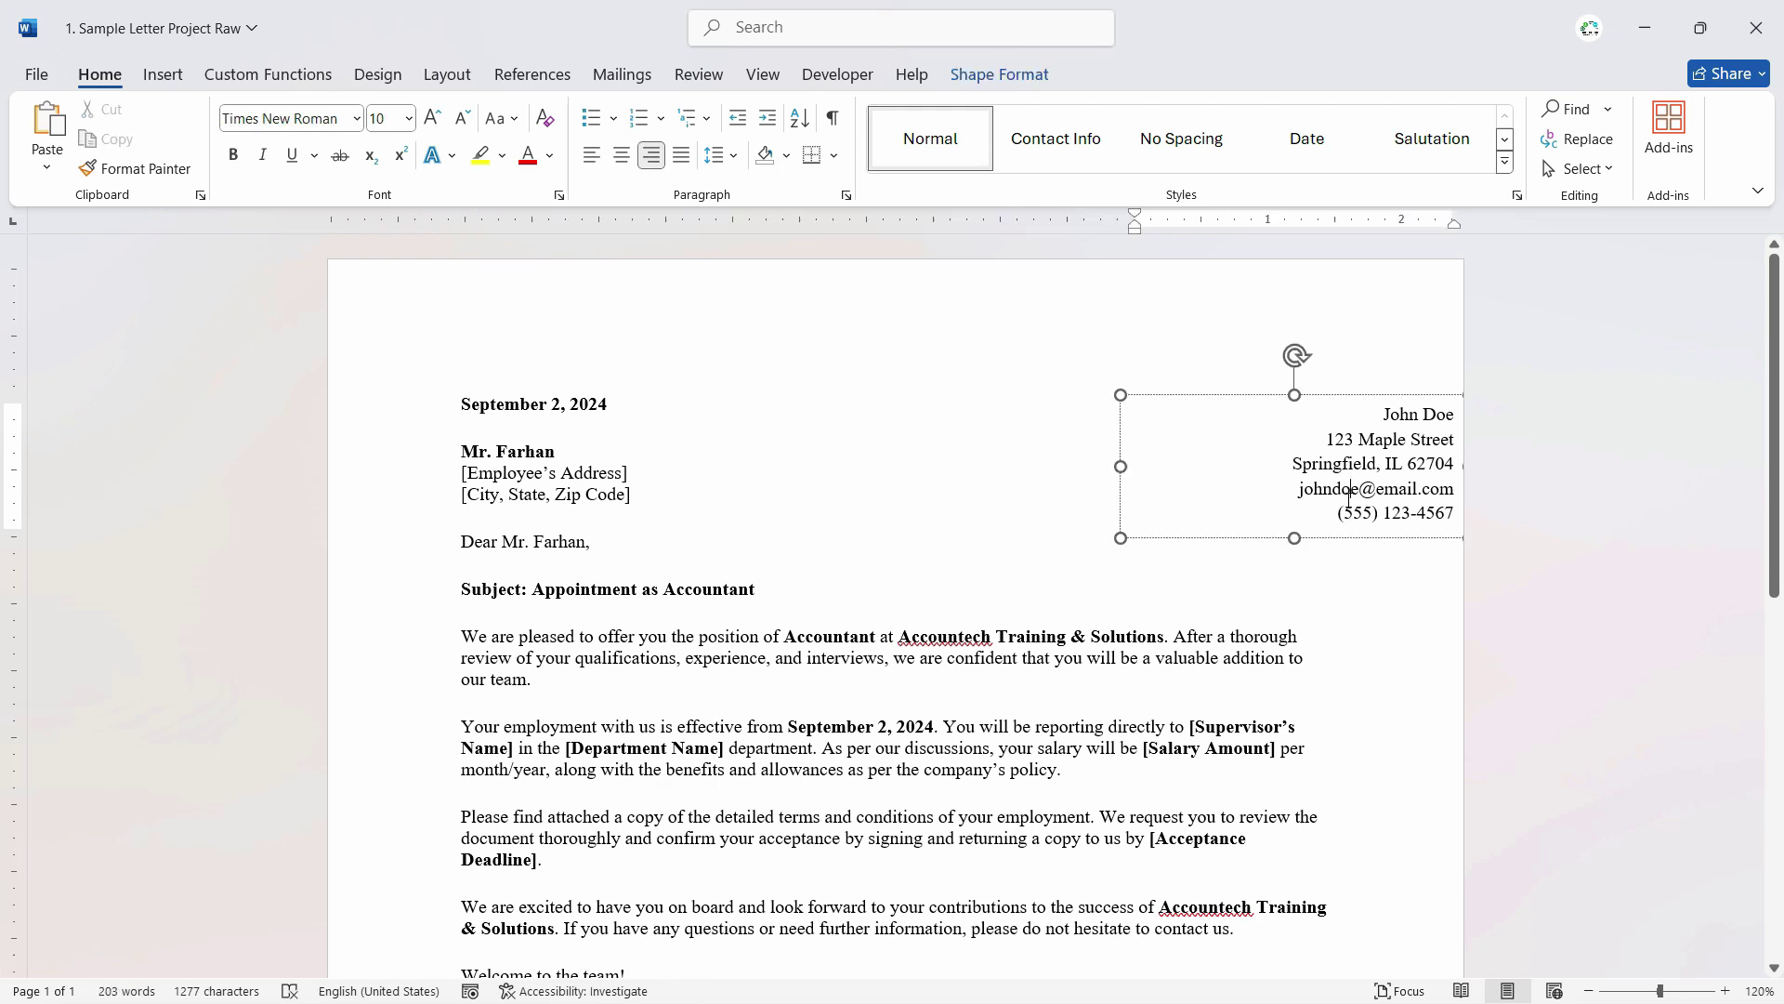
{"action": "left_click", "coordinate": [1331, 395]}
{"action": "left_click_drag", "start_coordinate": [1331, 395], "coordinate": [1292, 396]}
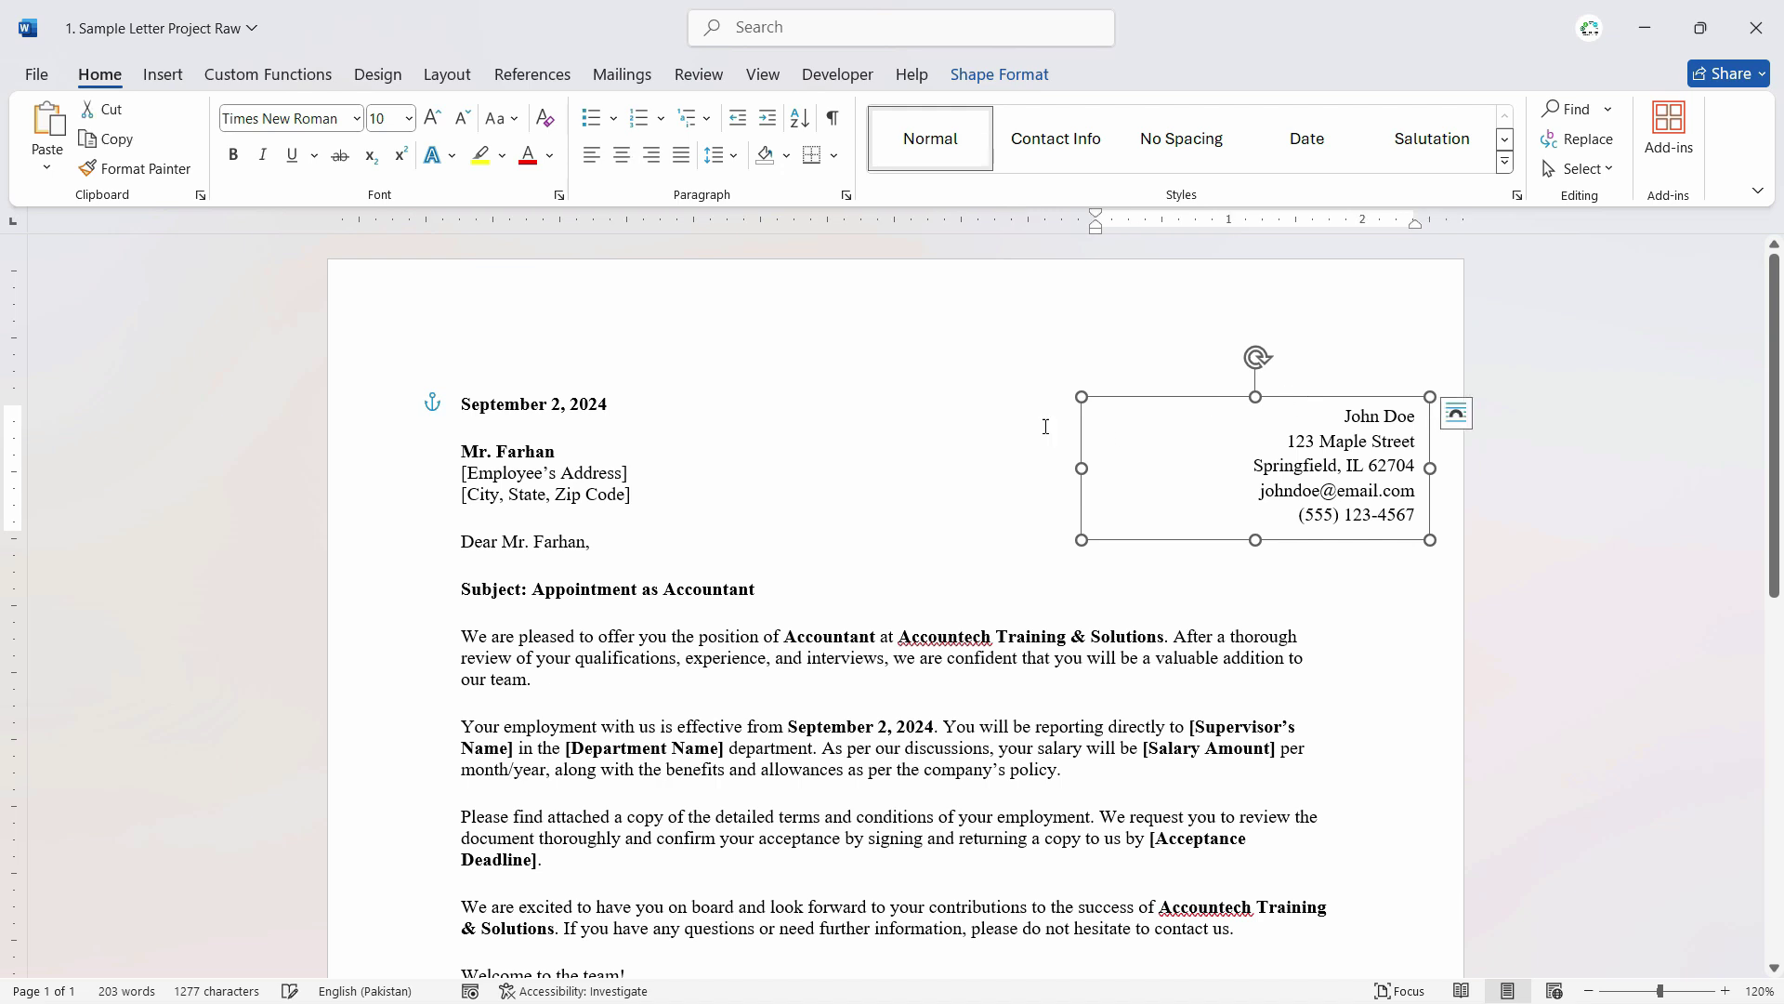
Move the contact text box further left, bringing its right-aligned text closer to the letter's right margin, and deselect it.
{"action": "left_click", "coordinate": [969, 417]}
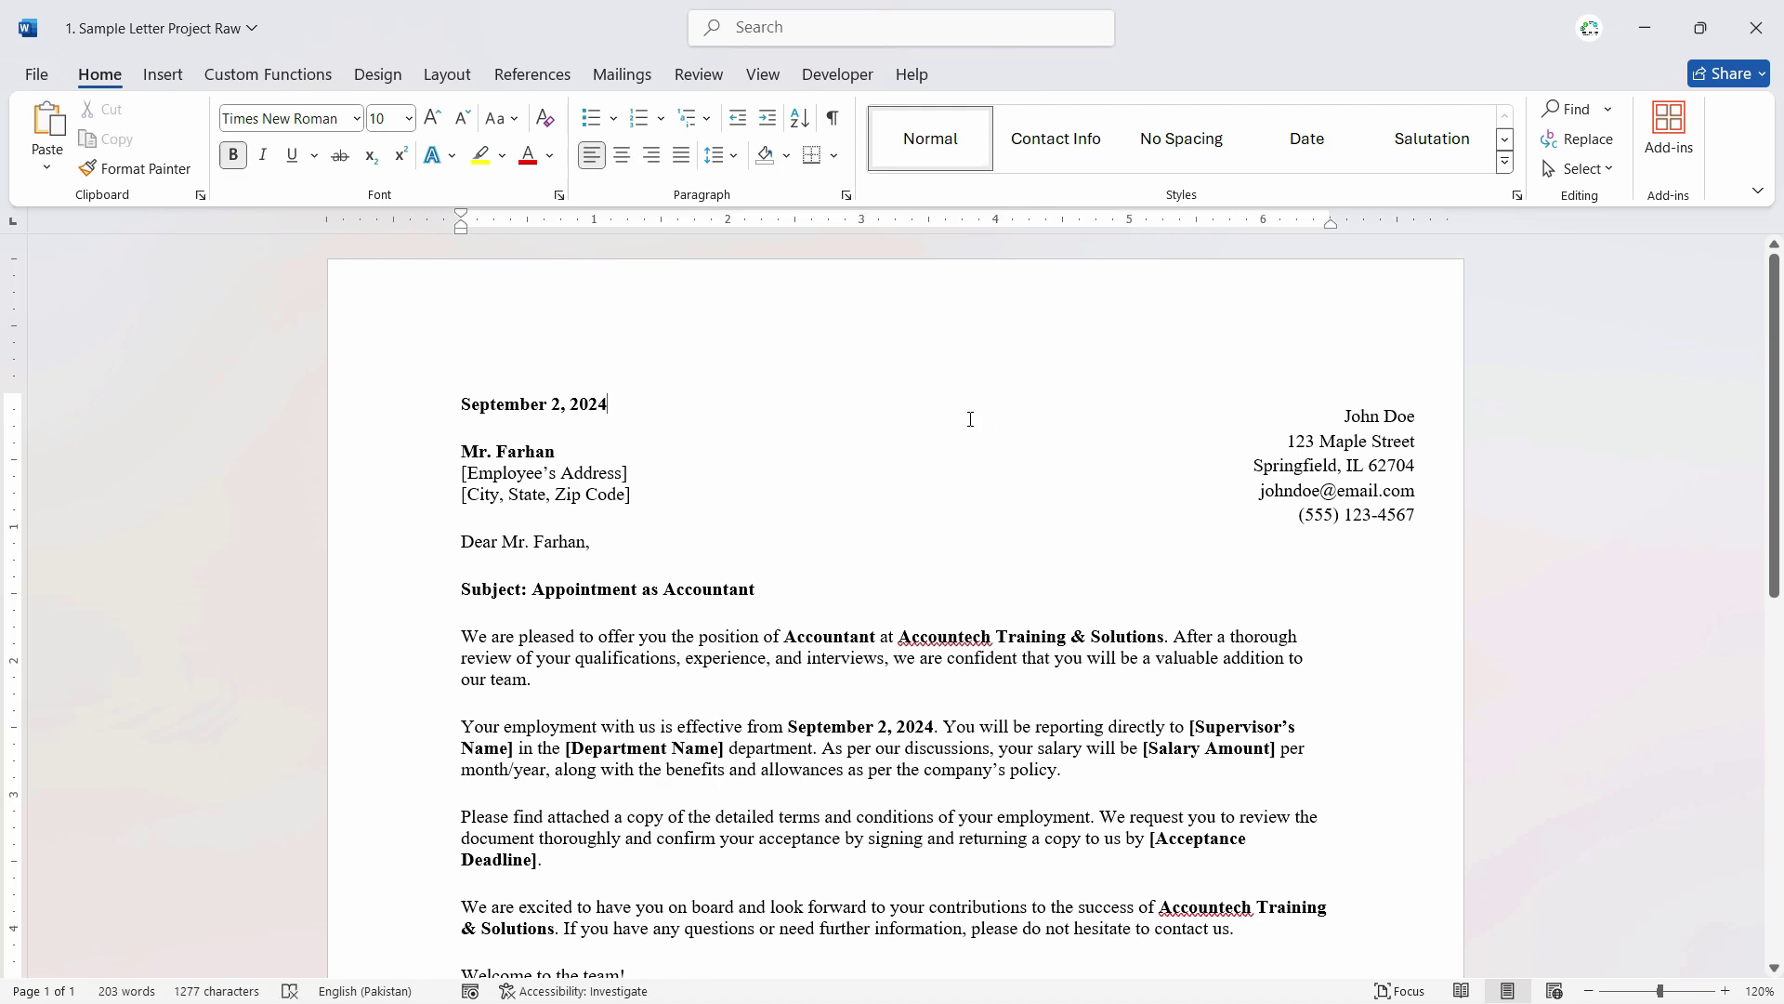
{"action": "left_click", "coordinate": [1397, 441]}
{"action": "left_click_drag", "start_coordinate": [1394, 396], "coordinate": [1356, 399]}
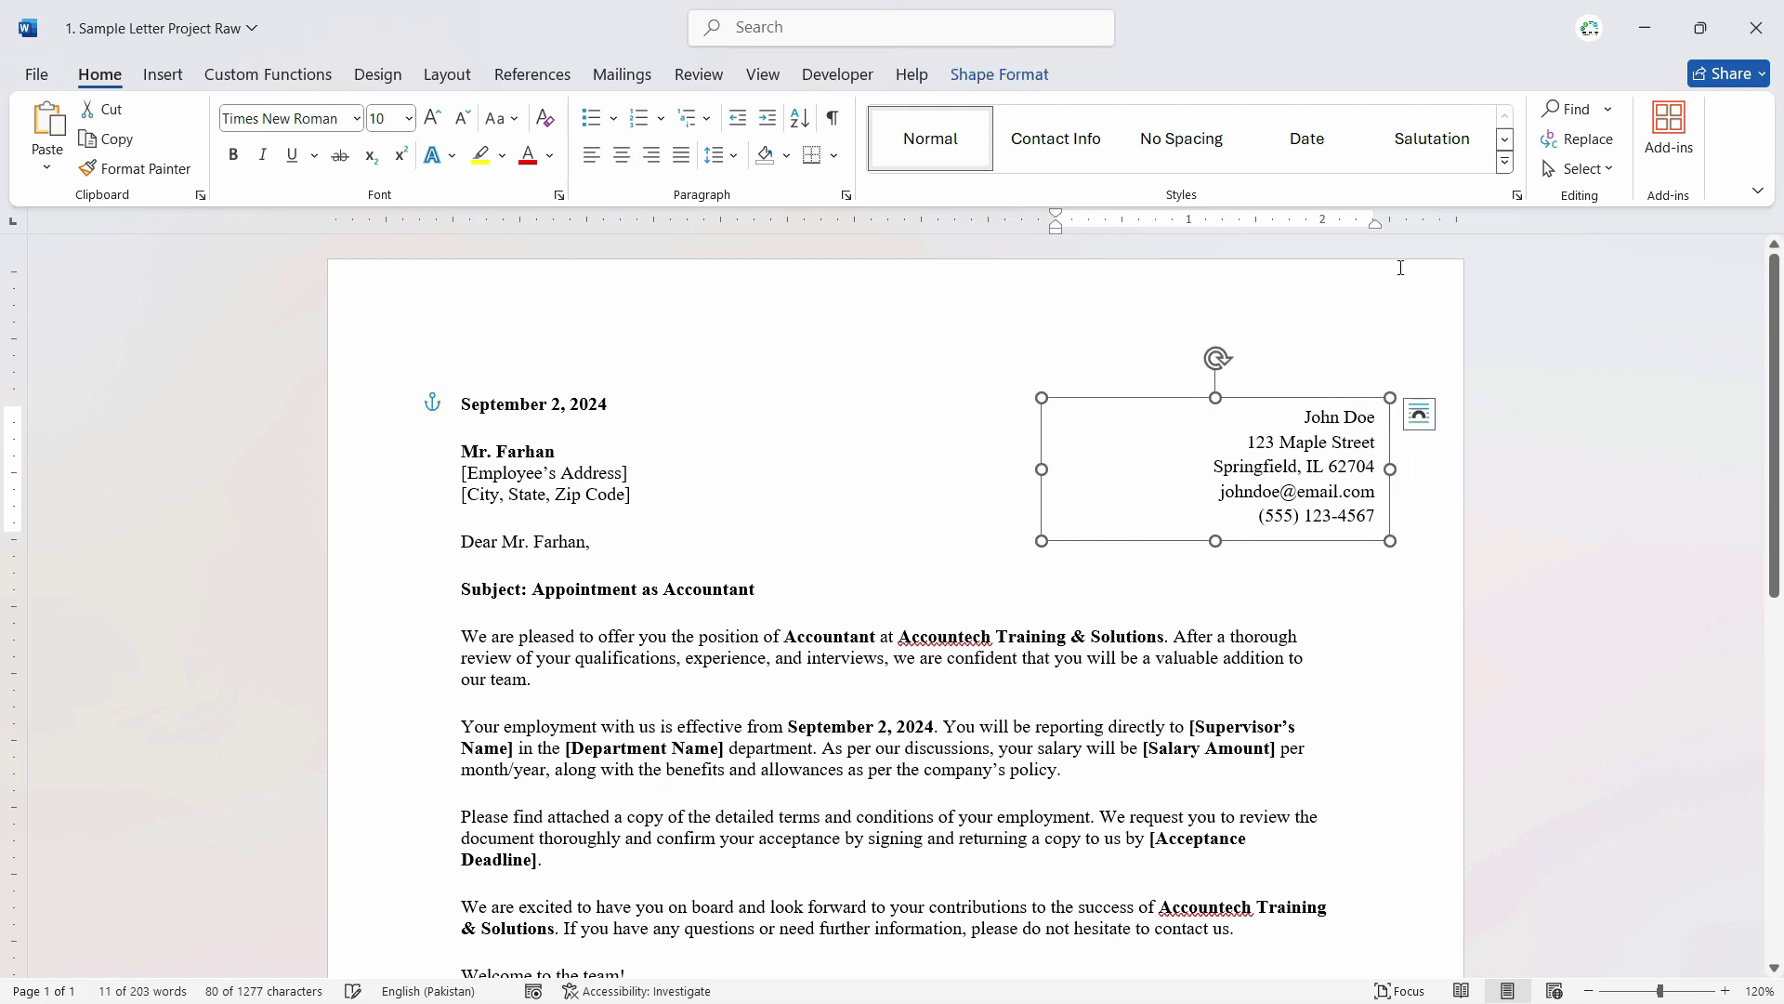
{"action": "scroll", "coordinate": [1398, 604], "scroll_direction": "down", "scroll_amount": 2}
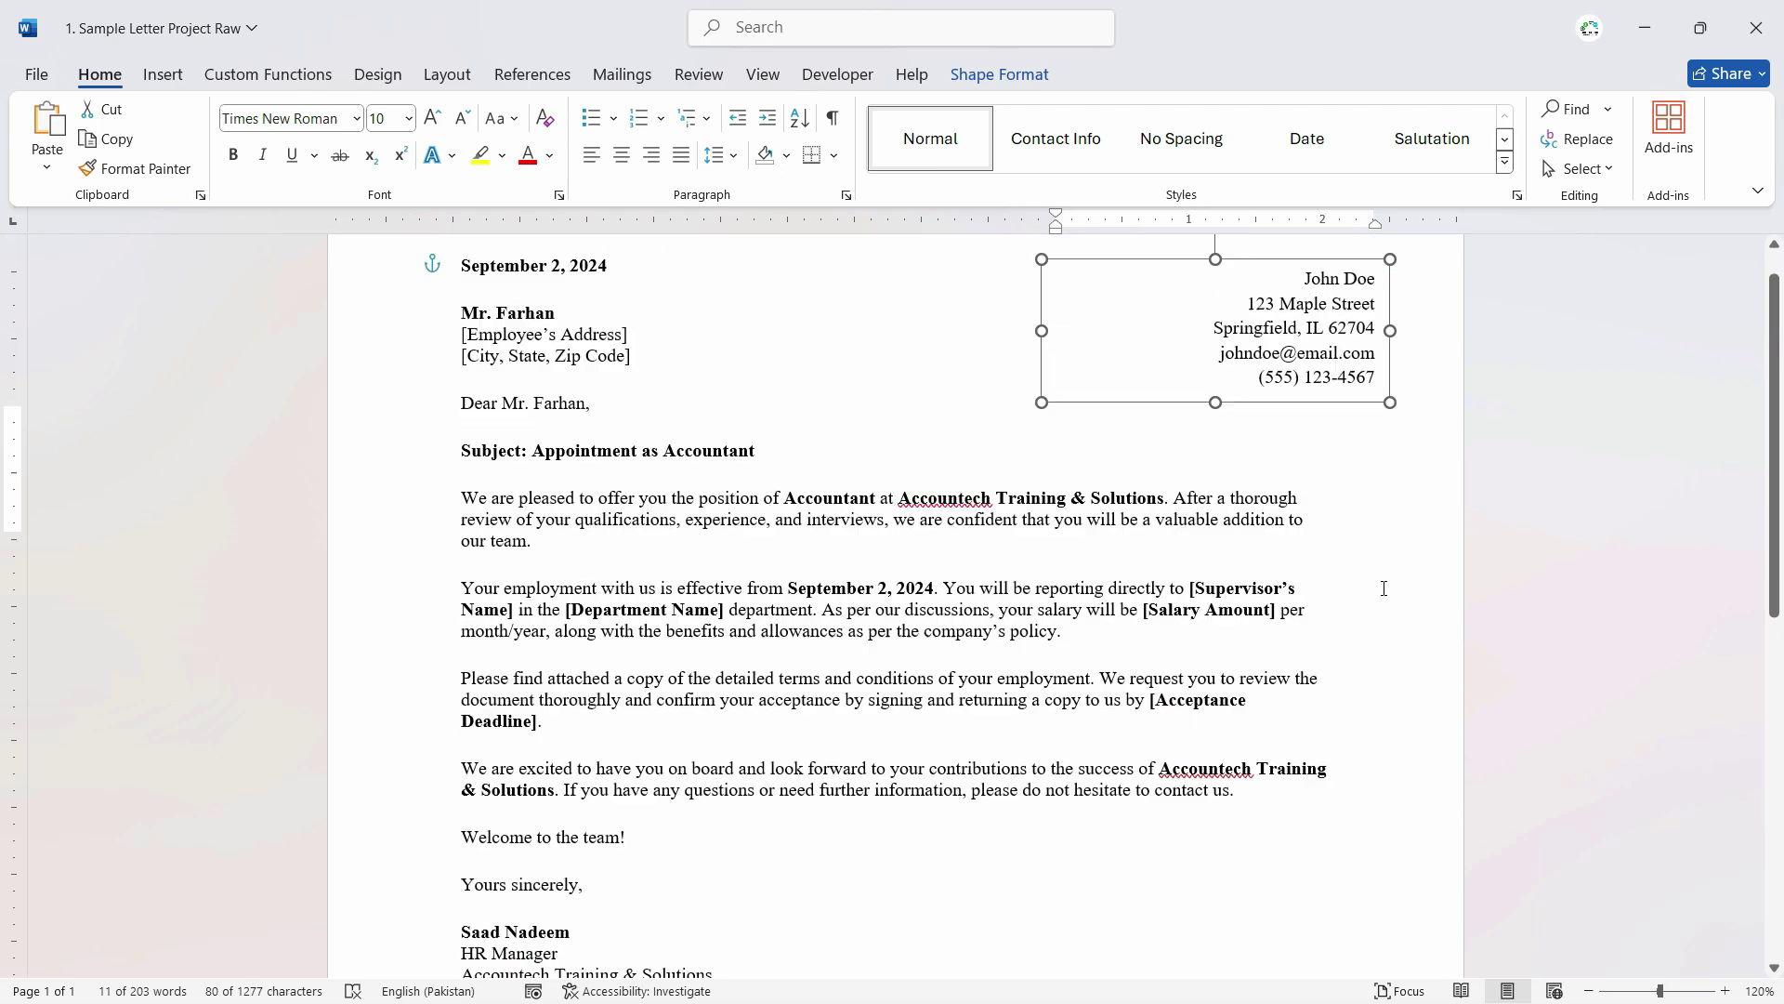
{"action": "scroll", "coordinate": [1412, 372], "scroll_direction": "up", "scroll_amount": 2}
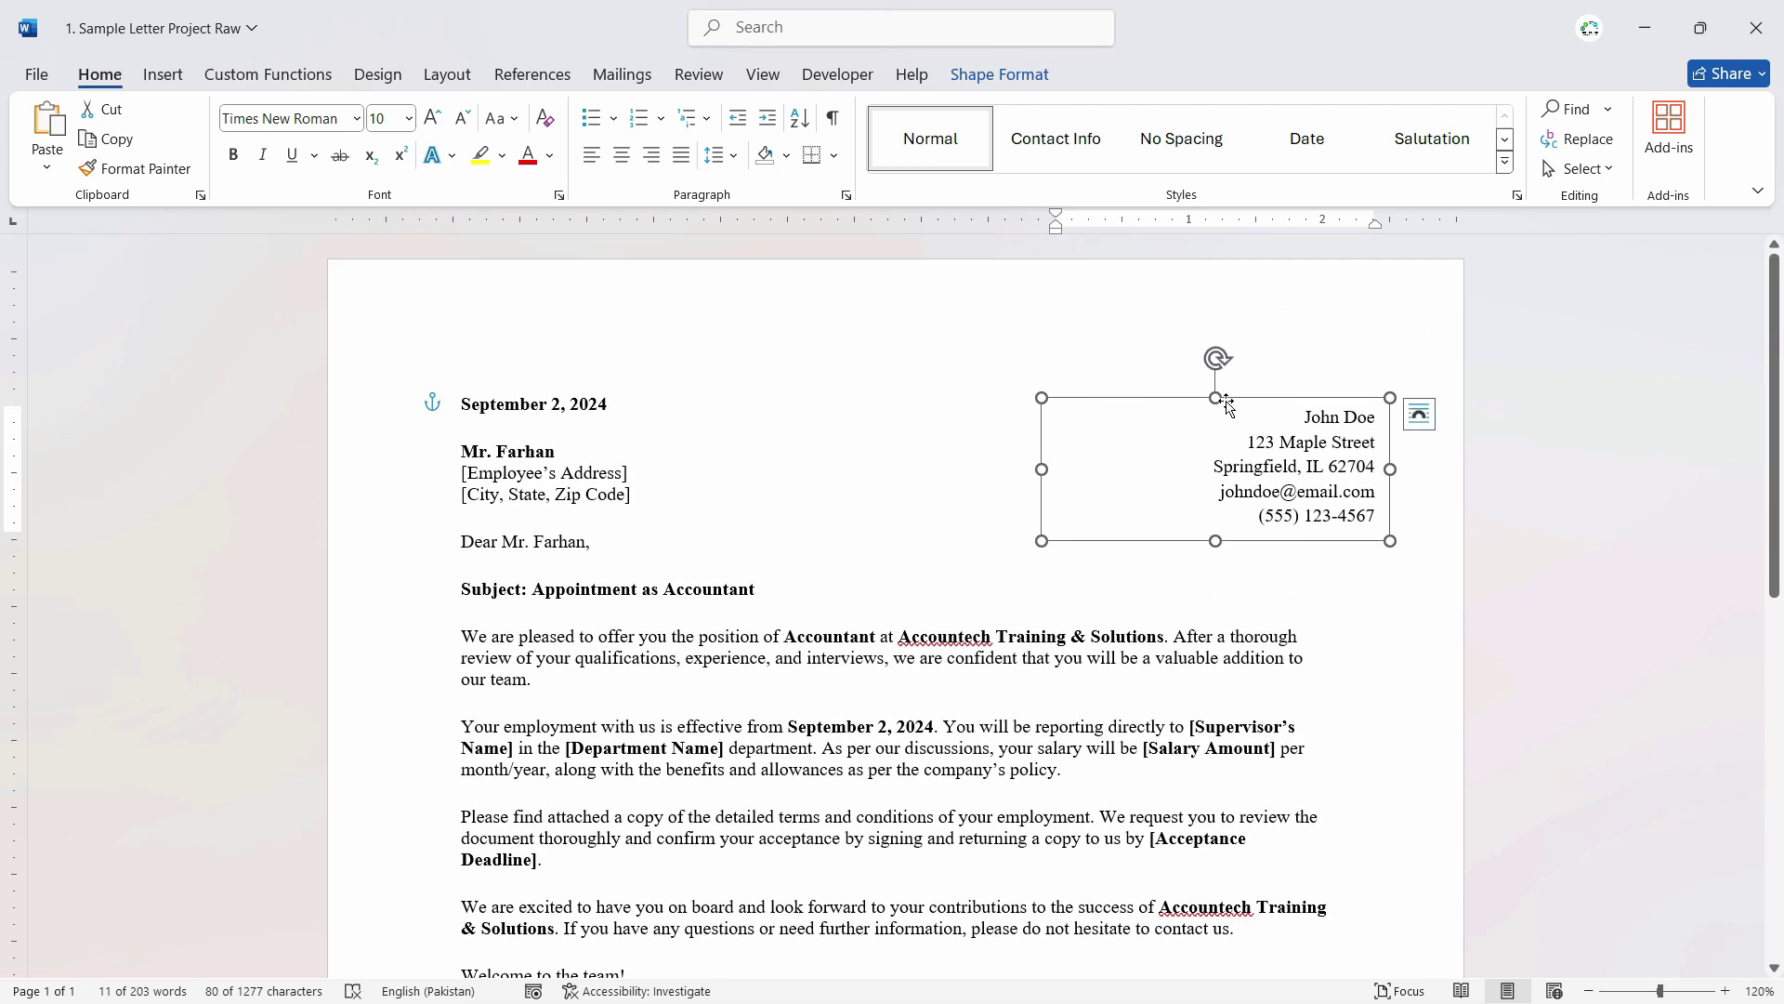
{"action": "left_click_drag", "start_coordinate": [1225, 400], "coordinate": [1220, 400]}
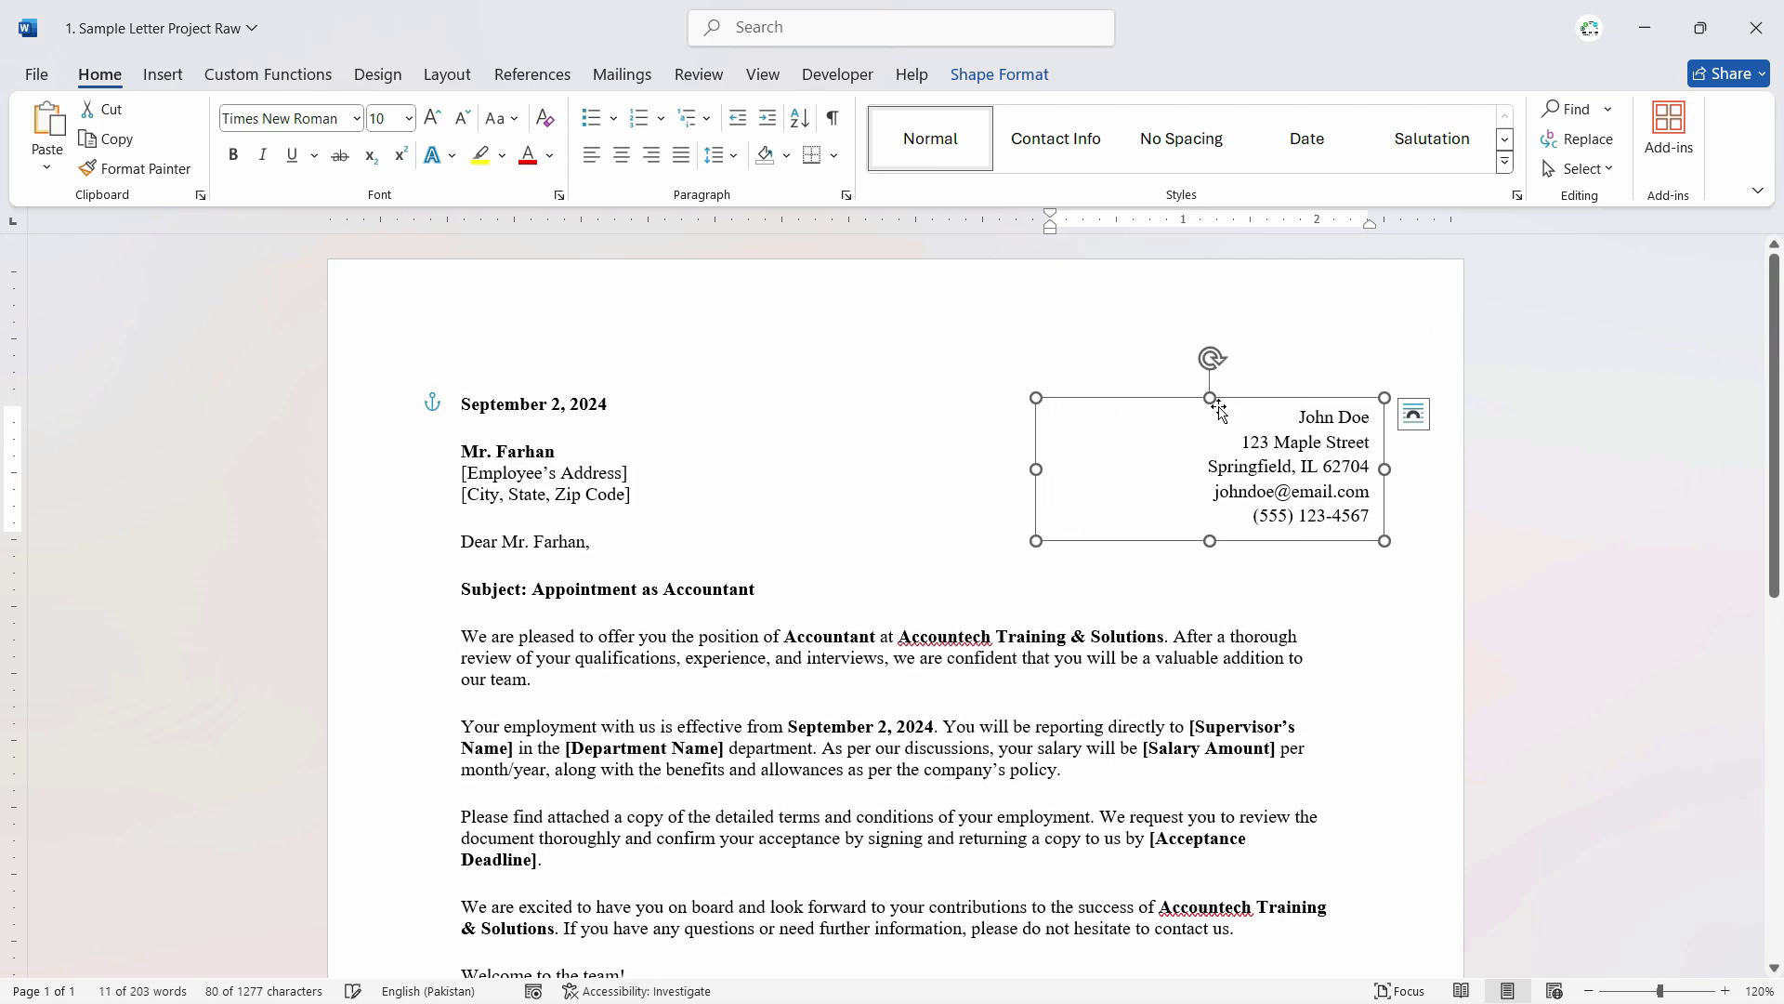
{"action": "left_click", "coordinate": [914, 361]}
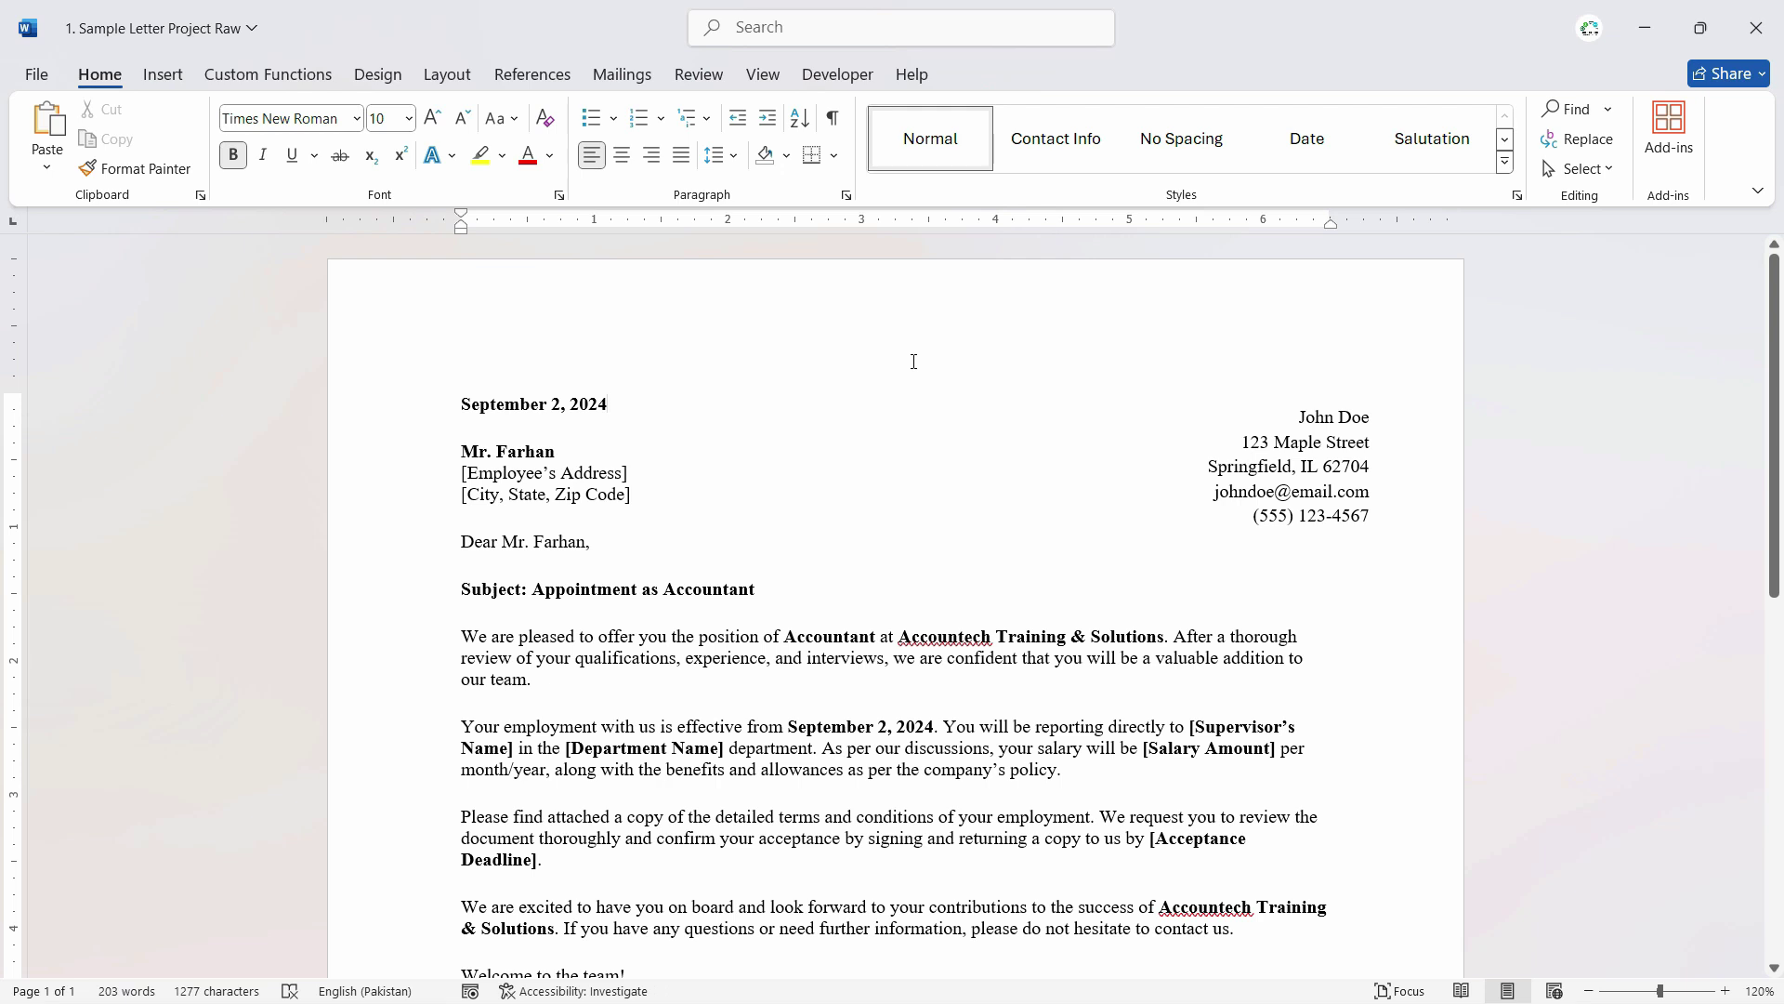
Select the recipient's name and address paragraph below the date.
{"action": "double_click", "coordinate": [407, 474]}
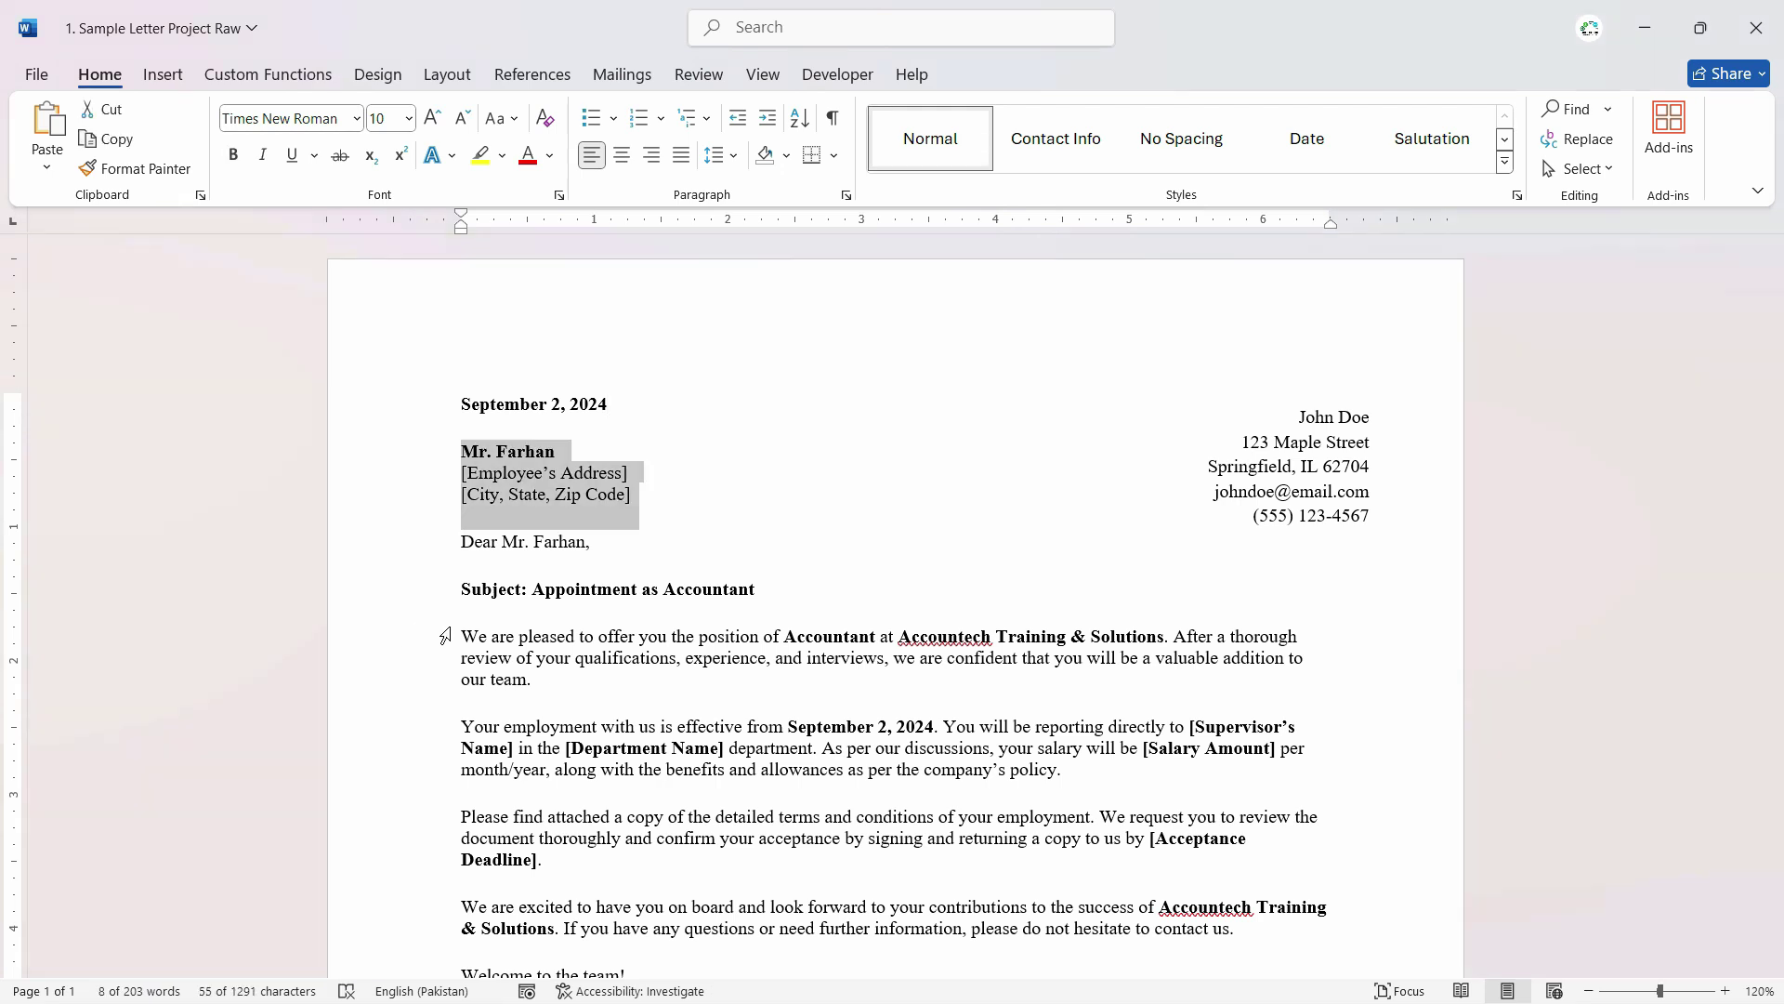